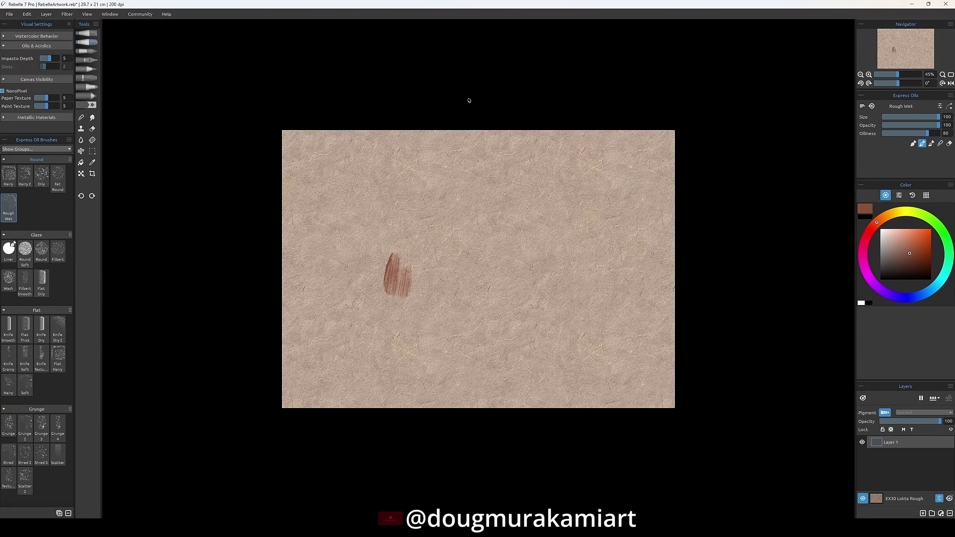
Paint reddish-brown bush masses in the middle and right of the canvas with the Rough Wet brush at size 100.
{"action": "mouse_move", "coordinate": [432, 252]}
{"action": "left_mouse_down"}
{"action": "mouse_move", "coordinate": [457, 292]}
{"action": "mouse_move", "coordinate": [503, 307]}
{"action": "left_mouse_up"}
{"action": "left_click_drag", "start_coordinate": [485, 244], "coordinate": [522, 263]}
{"action": "left_click_drag", "start_coordinate": [619, 271], "coordinate": [556, 263]}
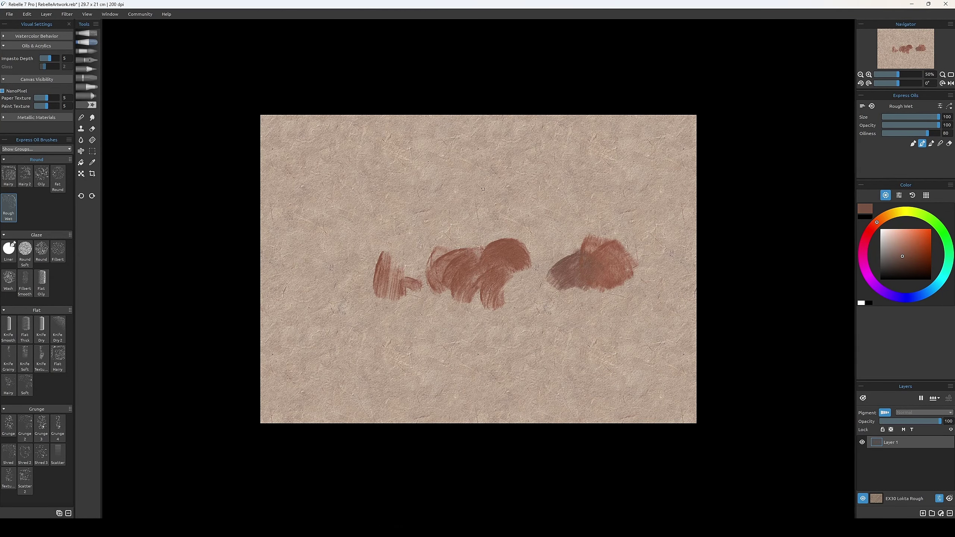
Brush muted darker-brown foliage and rock shapes around the rusty bushes, extending across the left side and the foreground.
{"action": "left_click_drag", "start_coordinate": [485, 240], "coordinate": [526, 217]}
{"action": "left_click_drag", "start_coordinate": [376, 263], "coordinate": [451, 222]}
{"action": "left_click_drag", "start_coordinate": [308, 256], "coordinate": [372, 297]}
{"action": "left_click_drag", "start_coordinate": [300, 331], "coordinate": [376, 361]}
{"action": "left_click_drag", "start_coordinate": [432, 350], "coordinate": [526, 350]}
{"action": "left_click_drag", "start_coordinate": [586, 294], "coordinate": [661, 330]}
{"action": "left_click_drag", "start_coordinate": [541, 293], "coordinate": [500, 316]}
{"action": "left_click_drag", "start_coordinate": [421, 307], "coordinate": [449, 321]}
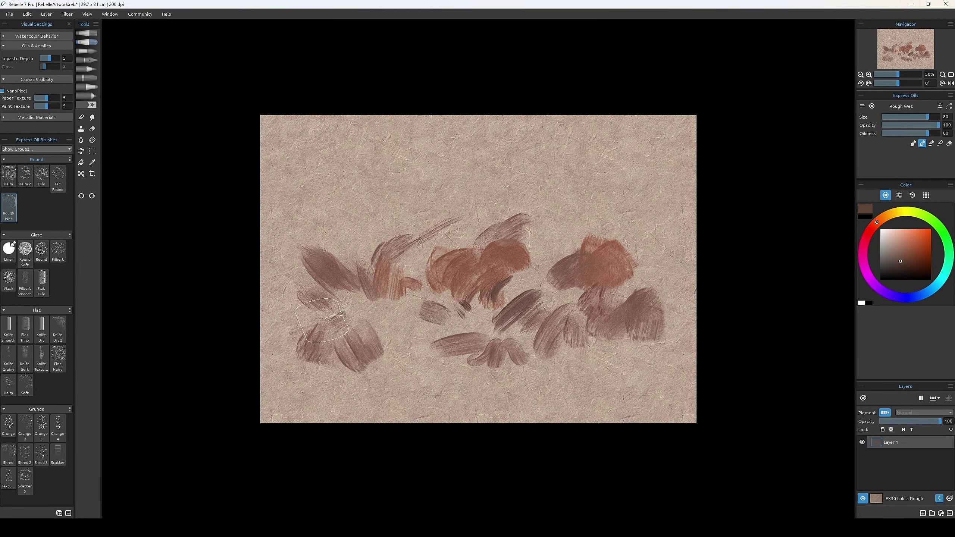
Paint tall dark-brown grass blades fanning upward from the left clump and small marks at its base.
{"action": "left_click_drag", "start_coordinate": [349, 316], "coordinate": [382, 325]}
{"action": "mouse_move", "coordinate": [327, 281]}
{"action": "left_mouse_down"}
{"action": "mouse_move", "coordinate": [376, 305]}
{"action": "mouse_move", "coordinate": [421, 301]}
{"action": "left_mouse_up"}
{"action": "left_click_drag", "start_coordinate": [397, 182], "coordinate": [368, 286]}
{"action": "left_click_drag", "start_coordinate": [312, 205], "coordinate": [361, 294]}
{"action": "left_click_drag", "start_coordinate": [287, 259], "coordinate": [338, 292]}
{"action": "left_click_drag", "start_coordinate": [411, 236], "coordinate": [397, 276]}
Add slanted dark grass strokes over the middle and right bushes and rusty streaks reaching toward the right canvas edge.
{"action": "left_click_drag", "start_coordinate": [564, 239], "coordinate": [530, 277]}
{"action": "left_click_drag", "start_coordinate": [602, 259], "coordinate": [560, 282]}
{"action": "left_click_drag", "start_coordinate": [575, 248], "coordinate": [537, 271]}
{"action": "left_click_drag", "start_coordinate": [519, 233], "coordinate": [470, 278]}
{"action": "left_click_drag", "start_coordinate": [609, 279], "coordinate": [676, 261]}
{"action": "left_click_drag", "start_coordinate": [635, 292], "coordinate": [696, 268]}
Paint a stream between the bushes at brush size 60, blue at its head and pale grey further down.
{"action": "left_click_drag", "start_coordinate": [902, 117], "coordinate": [916, 117]}
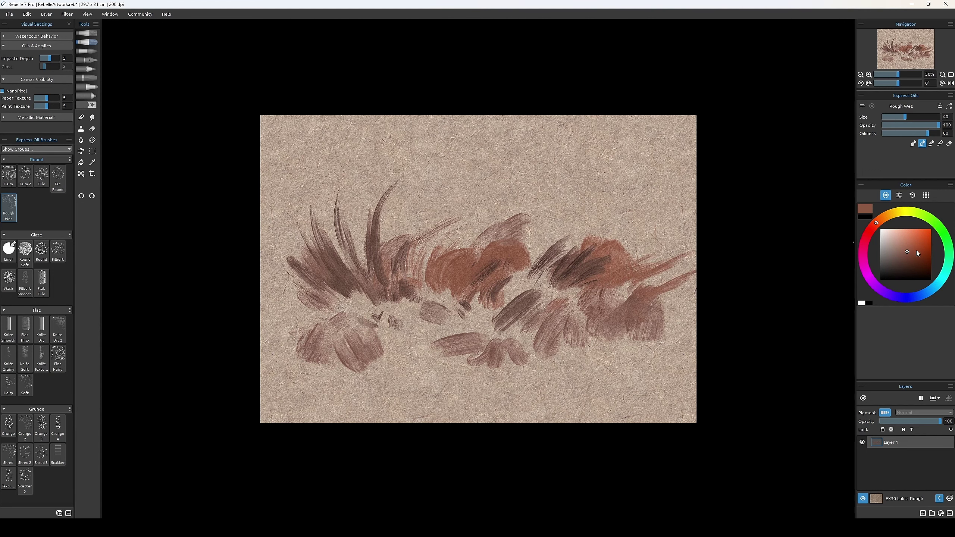
{"action": "left_click_drag", "start_coordinate": [876, 223], "coordinate": [917, 296]}
{"action": "left_click", "coordinate": [910, 261]}
{"action": "left_click_drag", "start_coordinate": [518, 278], "coordinate": [485, 316]}
{"action": "left_click", "coordinate": [885, 216]}
{"action": "left_click", "coordinate": [884, 250]}
{"action": "left_click_drag", "start_coordinate": [485, 323], "coordinate": [418, 340]}
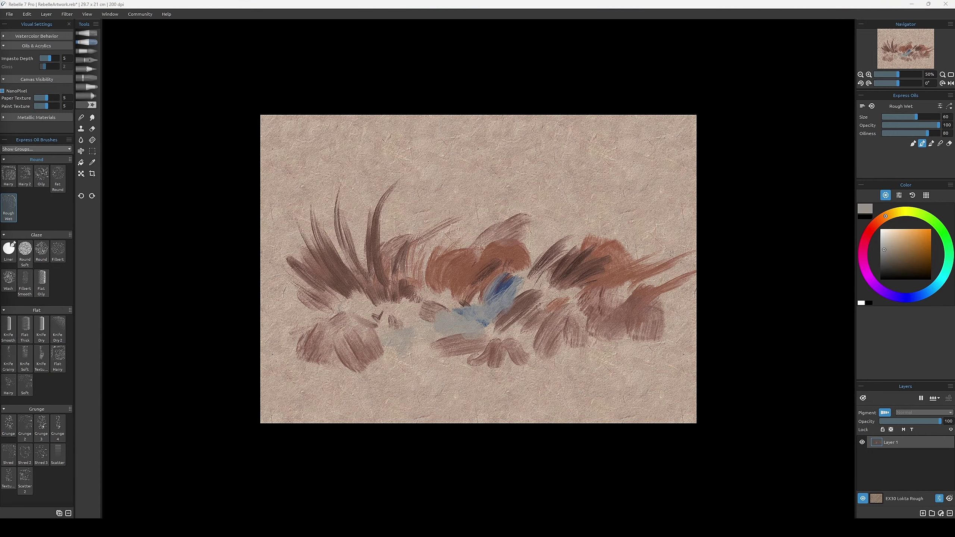
{"action": "left_click_drag", "start_coordinate": [521, 274], "coordinate": [504, 290]}
Extend the pale grey stream down to the foreground with broad strokes at brush size 100.
{"action": "left_click_drag", "start_coordinate": [916, 117], "coordinate": [938, 117]}
{"action": "left_click_drag", "start_coordinate": [446, 324], "coordinate": [380, 367]}
{"action": "left_click_drag", "start_coordinate": [467, 355], "coordinate": [390, 390]}
Paint a wide, muted greenish-grey pool across the foreground below the rocks.
{"action": "left_click", "coordinate": [890, 253]}
{"action": "left_click_drag", "start_coordinate": [320, 406], "coordinate": [622, 376]}
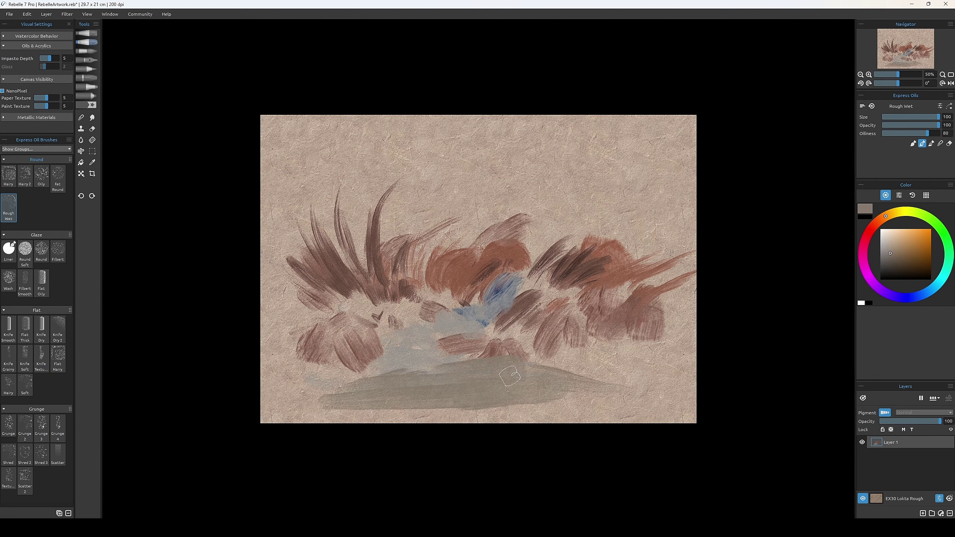
{"action": "left_click_drag", "start_coordinate": [509, 376], "coordinate": [581, 378]}
{"action": "left_click_drag", "start_coordinate": [441, 403], "coordinate": [334, 404]}
{"action": "left_click_drag", "start_coordinate": [386, 376], "coordinate": [313, 378]}
Shape the rocks along the stream's right bank with muted reddish-brown strokes at brush size 40.
{"action": "left_click", "coordinate": [875, 223]}
{"action": "left_click", "coordinate": [898, 258]}
{"action": "left_click_drag", "start_coordinate": [938, 116], "coordinate": [905, 117]}
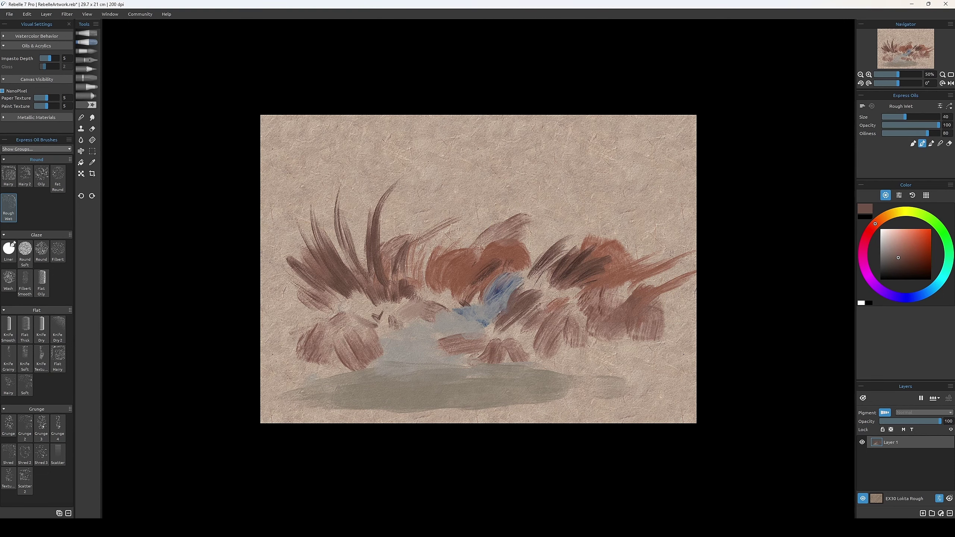
{"action": "mouse_move", "coordinate": [525, 286]}
{"action": "left_mouse_down"}
{"action": "mouse_move", "coordinate": [489, 331]}
{"action": "mouse_move", "coordinate": [461, 342]}
{"action": "left_mouse_up"}
Add lighter reddish and pinkish streaks to the central bush and the grass beside the left clump.
{"action": "left_click", "coordinate": [876, 222]}
{"action": "left_click", "coordinate": [907, 252]}
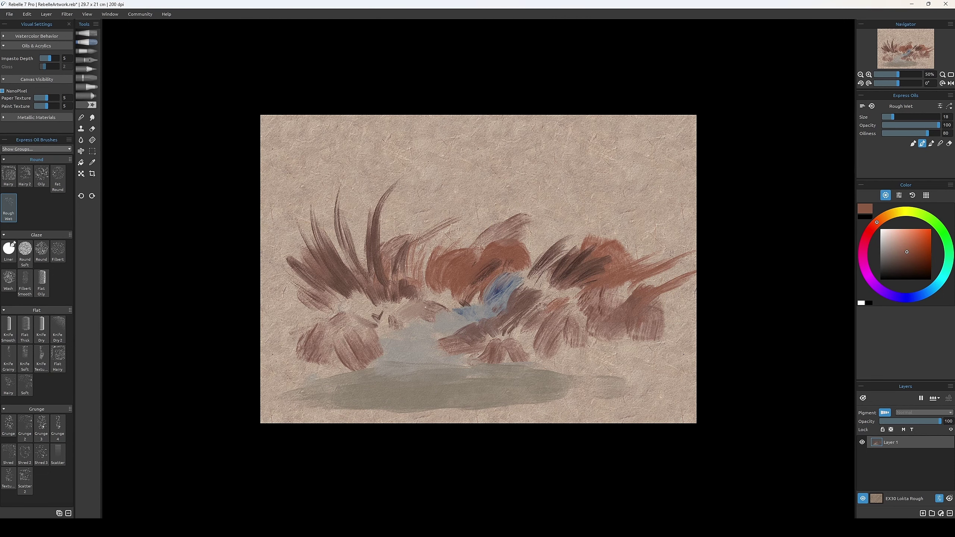
{"action": "left_click_drag", "start_coordinate": [893, 116], "coordinate": [901, 117]}
{"action": "left_click", "coordinate": [899, 244]}
{"action": "mouse_move", "coordinate": [454, 253]}
{"action": "left_mouse_down"}
{"action": "mouse_move", "coordinate": [436, 280]}
{"action": "mouse_move", "coordinate": [402, 267]}
{"action": "left_mouse_up"}
{"action": "left_click_drag", "start_coordinate": [376, 235], "coordinate": [372, 274]}
Rework the rocks on the stream's right bank and brush a pinkish-brown ledge above the pool.
{"action": "key", "text": "bracketleft"}
{"action": "left_click_drag", "start_coordinate": [470, 298], "coordinate": [489, 331]}
{"action": "mouse_move", "coordinate": [515, 241]}
{"action": "left_mouse_down"}
{"action": "mouse_move", "coordinate": [496, 338]}
{"action": "mouse_move", "coordinate": [537, 361]}
{"action": "left_mouse_up"}
{"action": "left_click", "coordinate": [896, 248]}
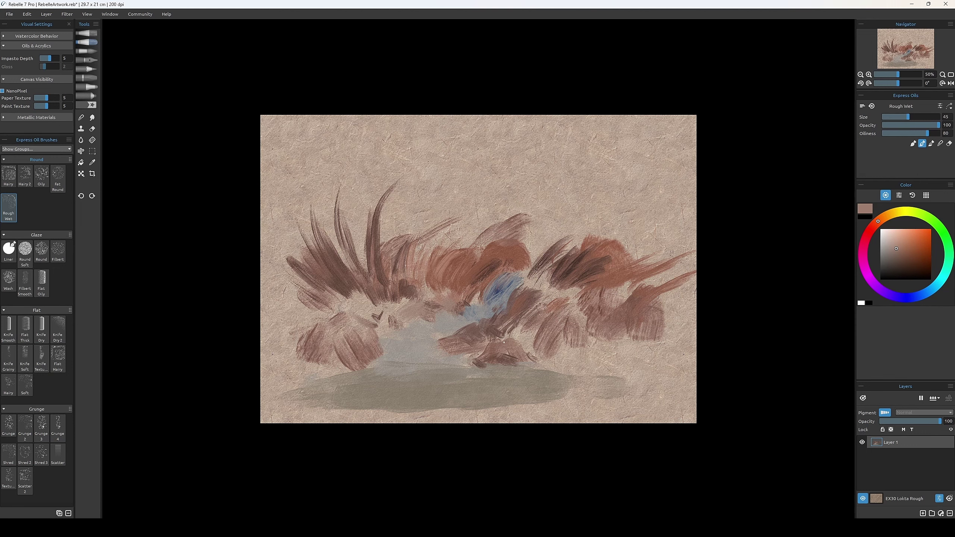
{"action": "mouse_move", "coordinate": [511, 334]}
{"action": "left_mouse_down"}
{"action": "mouse_move", "coordinate": [534, 364]}
{"action": "mouse_move", "coordinate": [613, 376]}
{"action": "mouse_move", "coordinate": [601, 338]}
{"action": "left_mouse_up"}
Add a blue patch sampled from the stream to the right ledge and darken the ledge's base with sampled brown.
{"action": "key", "text": "i"}
{"action": "left_click", "coordinate": [502, 300]}
{"action": "mouse_move", "coordinate": [545, 359]}
{"action": "left_mouse_down"}
{"action": "mouse_move", "coordinate": [611, 374]}
{"action": "mouse_move", "coordinate": [553, 372]}
{"action": "left_mouse_up"}
{"action": "key", "text": "i"}
{"action": "left_click", "coordinate": [575, 270]}
{"action": "left_click_drag", "start_coordinate": [481, 359], "coordinate": [511, 368]}
Tint the pool's surface with warm grey and soft orange patches at about brush size 60.
{"action": "left_click_drag", "start_coordinate": [894, 116], "coordinate": [915, 116]}
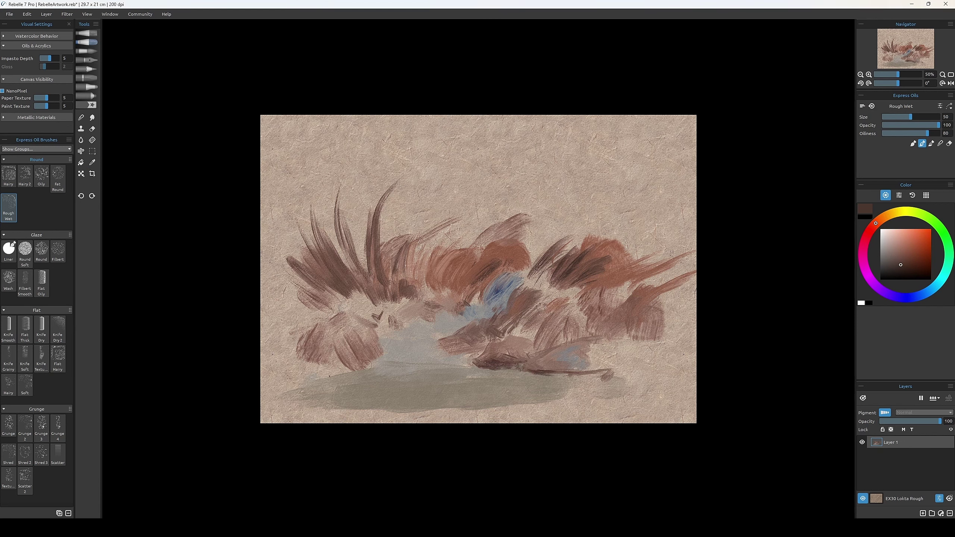
{"action": "left_click", "coordinate": [885, 217]}
{"action": "left_click", "coordinate": [891, 252]}
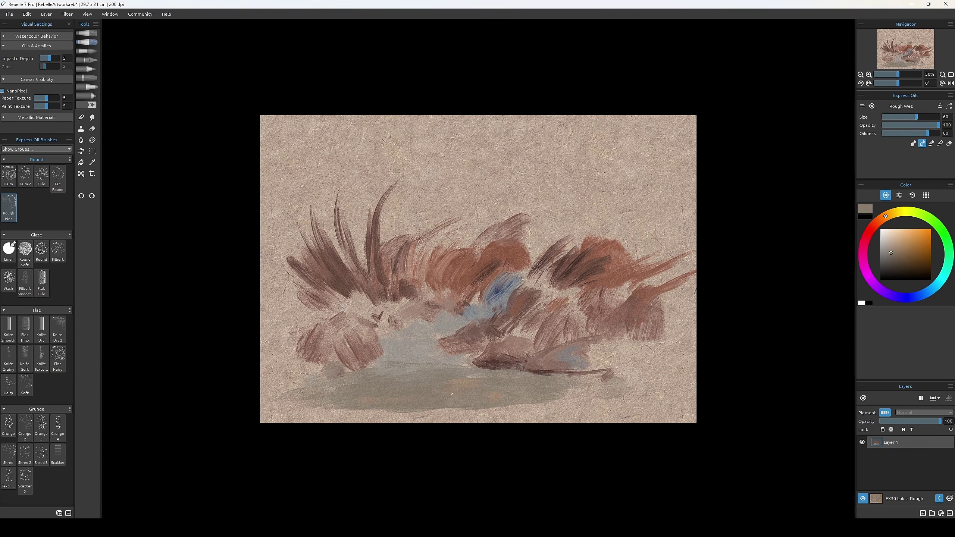
{"action": "left_click", "coordinate": [884, 217]}
{"action": "left_click", "coordinate": [896, 247]}
{"action": "left_click", "coordinate": [886, 248]}
{"action": "key", "text": "bracketright"}
{"action": "left_click", "coordinate": [392, 392], "text": "alt"}
Reduce the brush to size 25 and refine the water and rock edge above the pool with sampled colours.
{"action": "key", "text": "bracketleft"}
{"action": "key", "text": "bracketleft"}
{"action": "key", "text": "bracketleft"}
{"action": "key", "text": "bracketleft"}
{"action": "key", "text": "bracketleft"}
{"action": "key", "text": "bracketleft"}
{"action": "left_click", "coordinate": [386, 399], "text": "alt"}
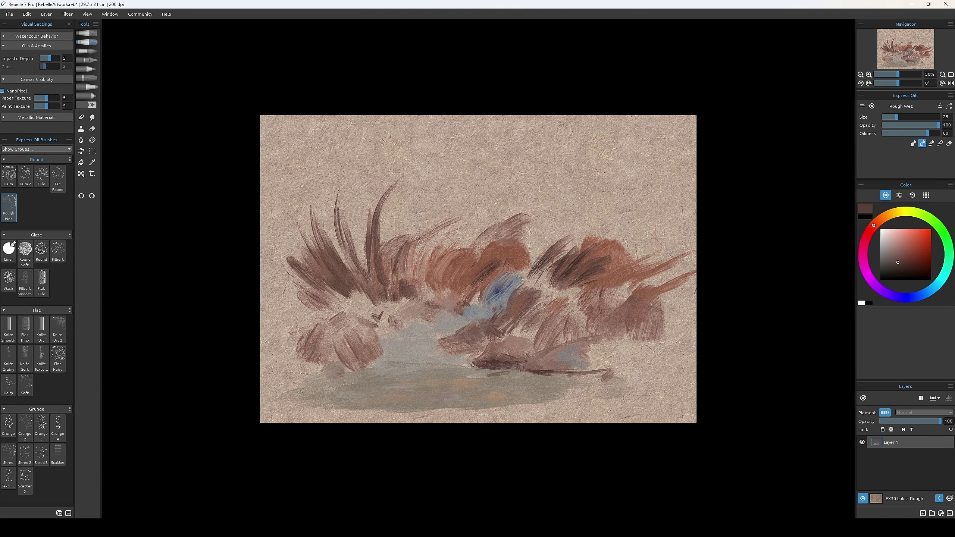
{"action": "left_click", "coordinate": [461, 361], "text": "alt"}
{"action": "left_click", "coordinate": [437, 348], "text": "alt"}
Enlarge the brush and paint a violet-blue patch where the stream meets the pool.
{"action": "key", "text": "bracketright"}
{"action": "key", "text": "bracketright"}
{"action": "key", "text": "bracketright"}
{"action": "key", "text": "bracketright"}
{"action": "key", "text": "bracketright"}
{"action": "key", "text": "bracketright"}
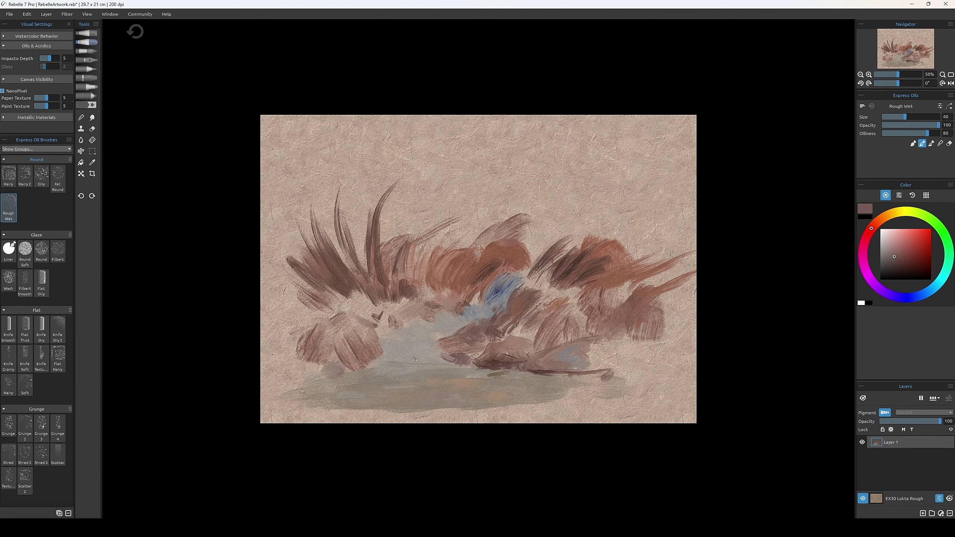
{"action": "left_click", "coordinate": [398, 355], "text": "alt"}
{"action": "mouse_move", "coordinate": [395, 353]}
{"action": "left_mouse_down"}
{"action": "mouse_move", "coordinate": [432, 349]}
{"action": "mouse_move", "coordinate": [422, 362]}
{"action": "left_mouse_up"}
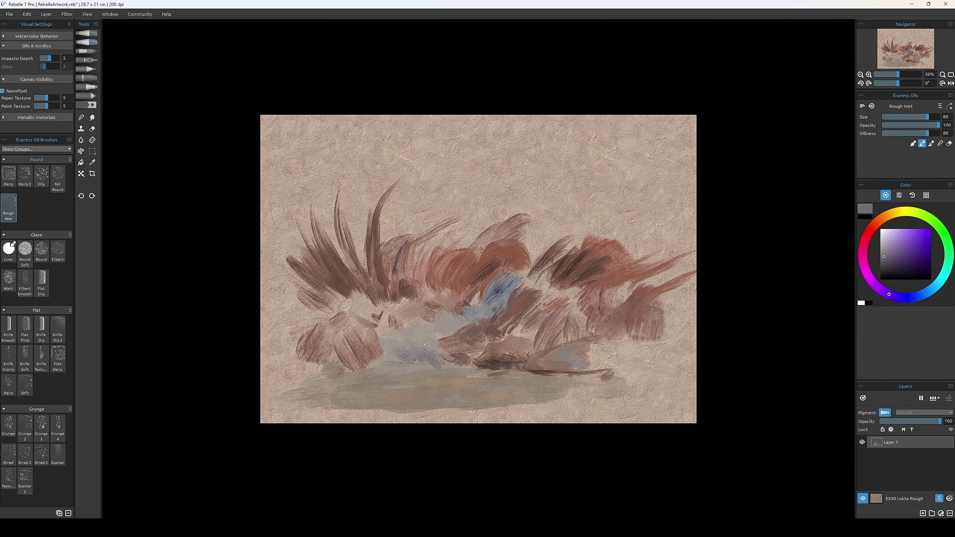
Brush pale grey highlights along the lower stream and the pool's upper edge using sampled colours and a smaller brush.
{"action": "left_click", "coordinate": [466, 321], "text": "alt"}
{"action": "key", "text": "bracketleft"}
{"action": "key", "text": "bracketleft"}
{"action": "key", "text": "bracketleft"}
{"action": "key", "text": "bracketleft"}
{"action": "key", "text": "bracketleft"}
{"action": "key", "text": "bracketleft"}
{"action": "key", "text": "bracketleft"}
{"action": "key", "text": "bracketright"}
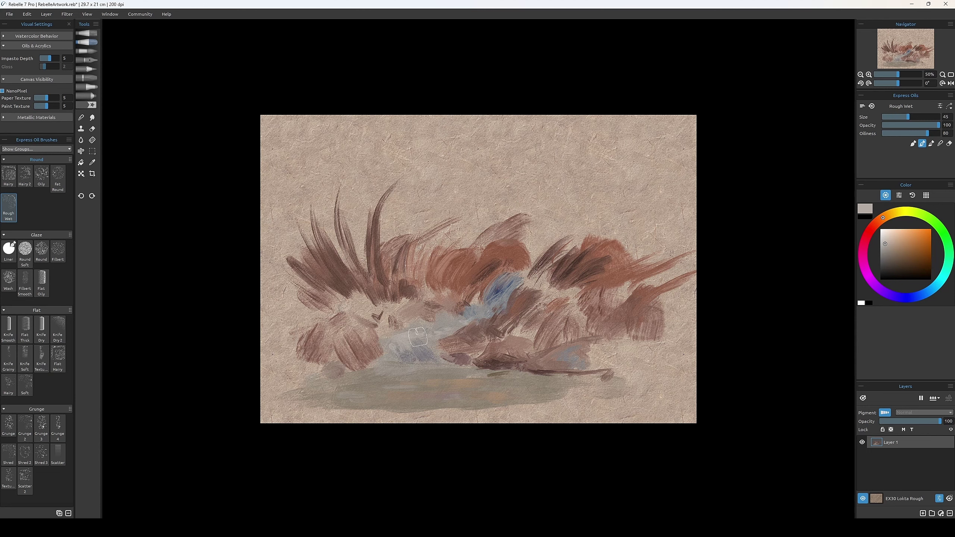
{"action": "left_click", "coordinate": [413, 341], "text": "alt"}
{"action": "left_click", "coordinate": [382, 369], "text": "alt"}
{"action": "key", "text": "bracketleft"}
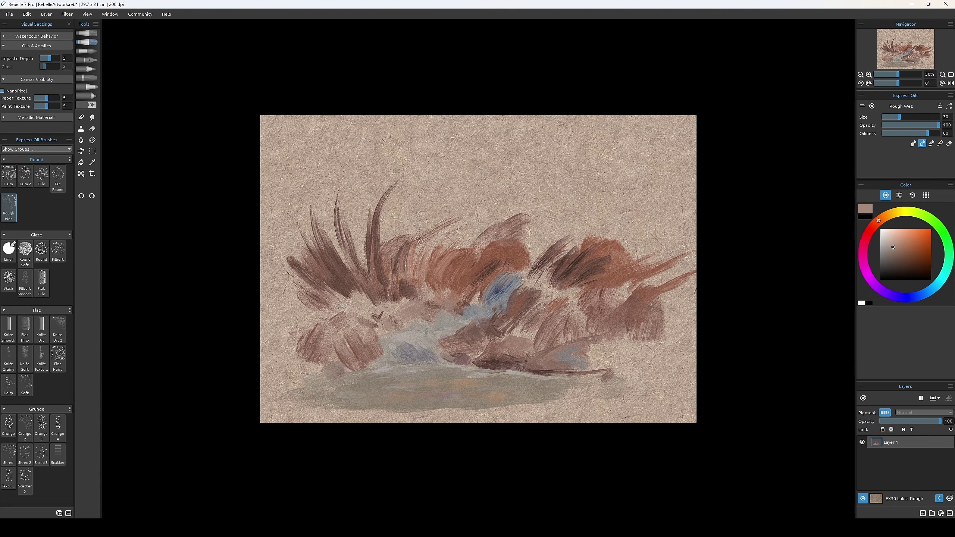
Touch up the left rocks near the pool with sampled pinkish brown, reducing the brush to size 14.
{"action": "left_click", "coordinate": [344, 300], "text": "alt"}
{"action": "key", "text": "bracketleft"}
{"action": "key", "text": "bracketleft"}
{"action": "left_click", "coordinate": [565, 282], "text": "alt"}
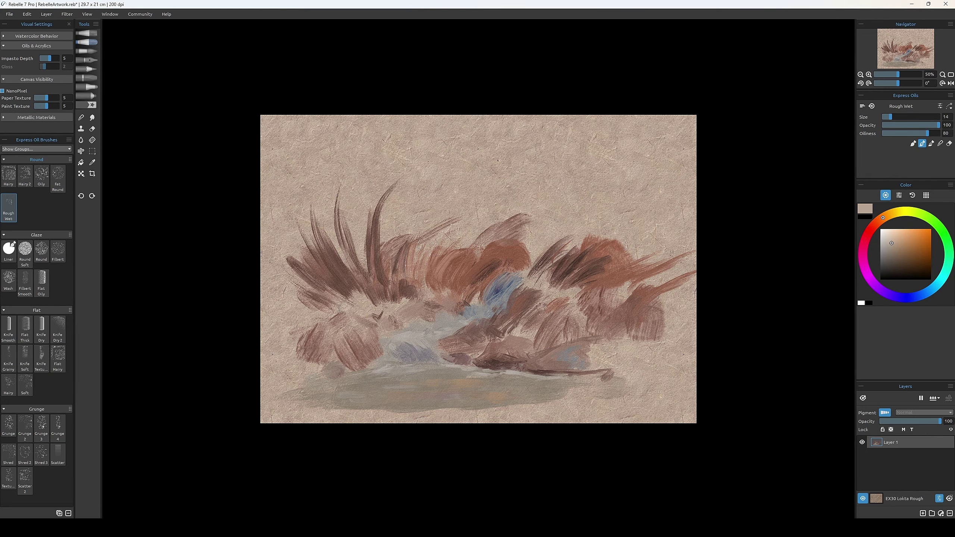
Extend the head of the stream with sampled blue and enlarge the brush to size 30.
{"action": "left_click", "coordinate": [512, 298], "text": "alt"}
{"action": "key", "text": "bracketright"}
{"action": "key", "text": "bracketright"}
{"action": "key", "text": "bracketright"}
{"action": "key", "text": "bracketright"}
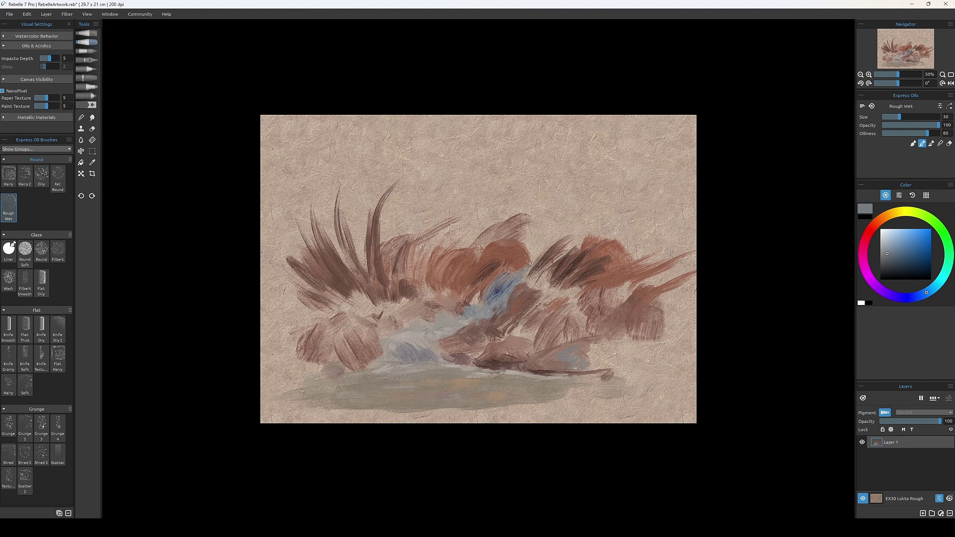
Dab blue-grey beside the left rocks and extend the dark base of the right ledge to a point.
{"action": "left_click", "coordinate": [460, 307], "text": "alt"}
{"action": "key", "text": "bracketleft"}
{"action": "key", "text": "bracketleft"}
{"action": "key", "text": "bracketleft"}
{"action": "left_click", "coordinate": [391, 349], "text": "alt"}
{"action": "left_click", "coordinate": [552, 370], "text": "alt"}
{"action": "left_click_drag", "start_coordinate": [598, 370], "coordinate": [619, 371]}
Glaze muted grey and pinkish-brown strokes over the rusty bushes with a larger brush and sampled colours.
{"action": "key", "text": "bracketright"}
{"action": "key", "text": "bracketright"}
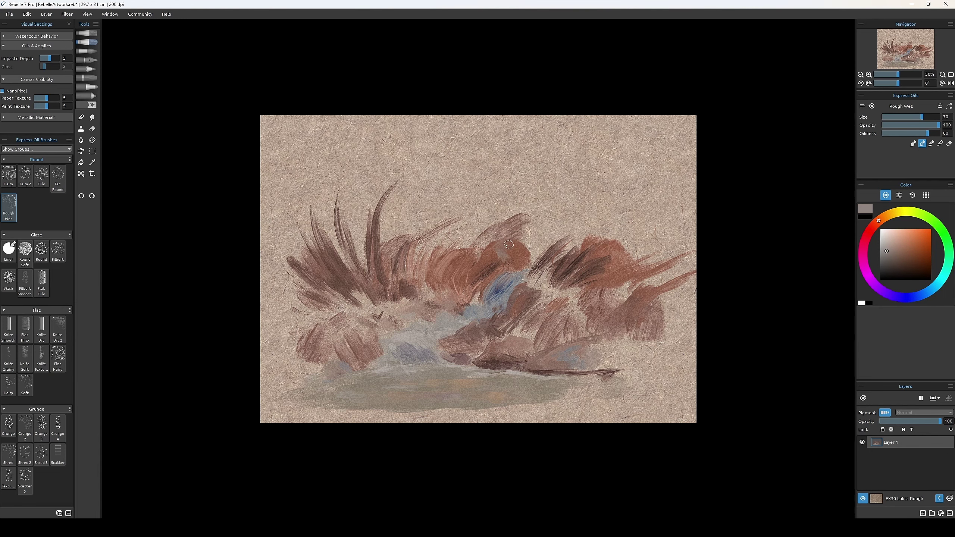
{"action": "left_click", "coordinate": [468, 301], "text": "alt"}
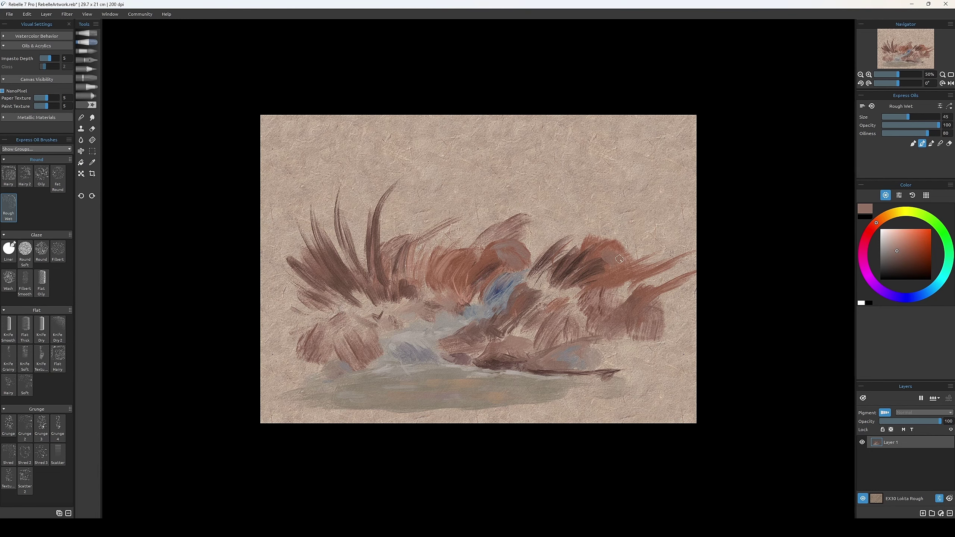
{"action": "key", "text": "bracketright"}
{"action": "key", "text": "bracketright"}
{"action": "key", "text": "bracketright"}
{"action": "key", "text": "bracketright"}
{"action": "key", "text": "bracketright"}
{"action": "left_click", "coordinate": [444, 284], "text": "alt"}
Reduce the brush to size 14 and add small sampled-colour touches around the bushes and left grass.
{"action": "key", "text": "bracketleft"}
{"action": "key", "text": "bracketleft"}
{"action": "key", "text": "bracketleft"}
{"action": "key", "text": "bracketleft"}
{"action": "key", "text": "bracketleft"}
{"action": "key", "text": "bracketleft"}
{"action": "key", "text": "bracketleft"}
{"action": "key", "text": "bracketleft"}
{"action": "key", "text": "bracketleft"}
{"action": "key", "text": "bracketleft"}
{"action": "key", "text": "bracketleft"}
{"action": "left_click", "coordinate": [378, 302], "text": "alt"}
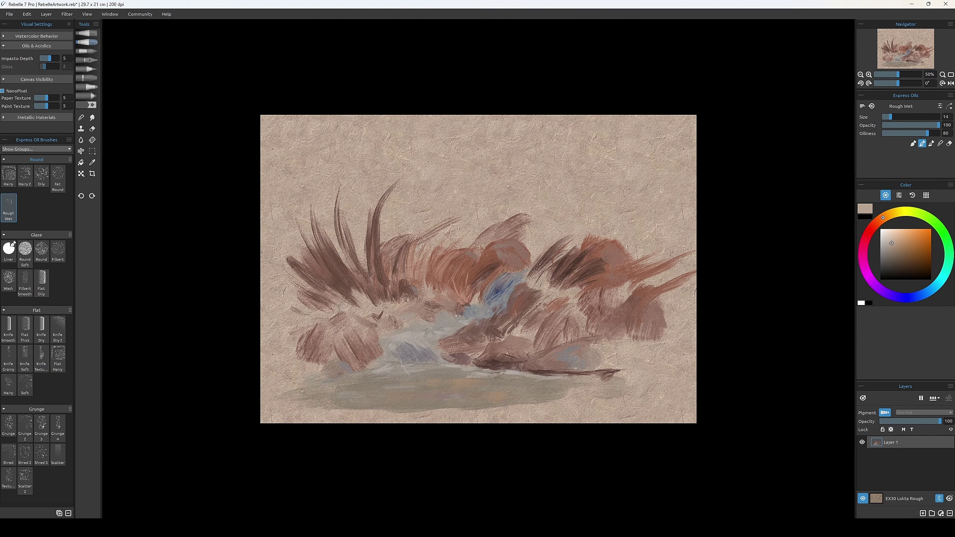
Add pale ripple highlights to the pool and sharpen the ledge's dark edge with a size 12 brush.
{"action": "key", "text": "bracketright"}
{"action": "left_click", "coordinate": [422, 350], "text": "alt"}
{"action": "key", "text": "bracketleft"}
{"action": "left_click", "coordinate": [522, 373], "text": "alt"}
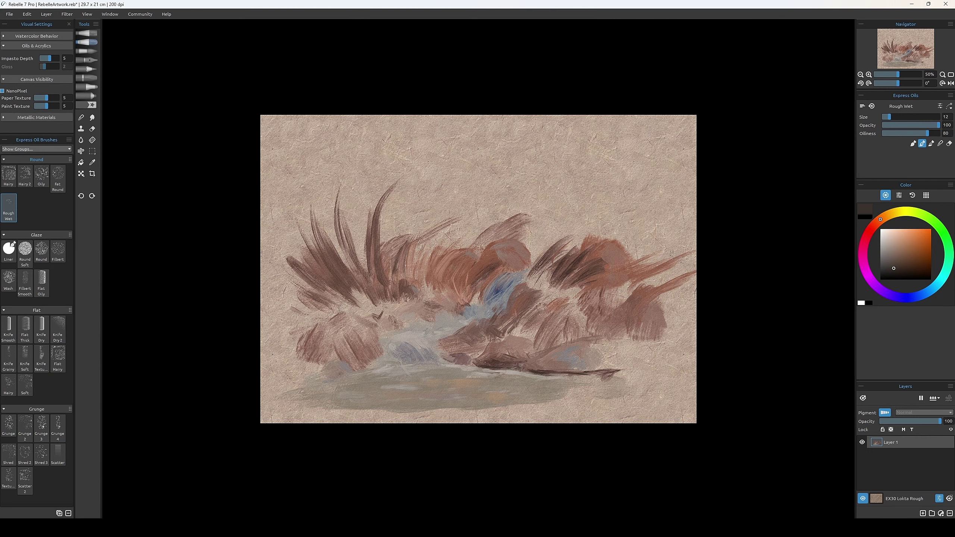
Draw thin bare branches rising up and rightward from the central bush in sampled brown at brush size 8.
{"action": "key", "text": "bracketright"}
{"action": "key", "text": "bracketright"}
{"action": "left_click", "coordinate": [424, 241], "text": "alt"}
{"action": "left_click_drag", "start_coordinate": [424, 248], "coordinate": [508, 170]}
{"action": "left_click_drag", "start_coordinate": [443, 222], "coordinate": [471, 195]}
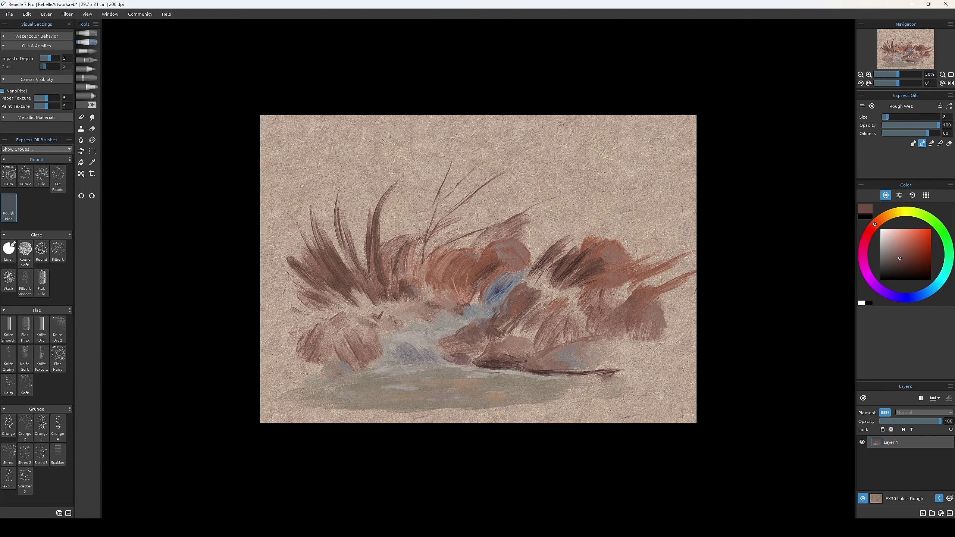
{"action": "left_click", "coordinate": [519, 223], "text": "alt"}
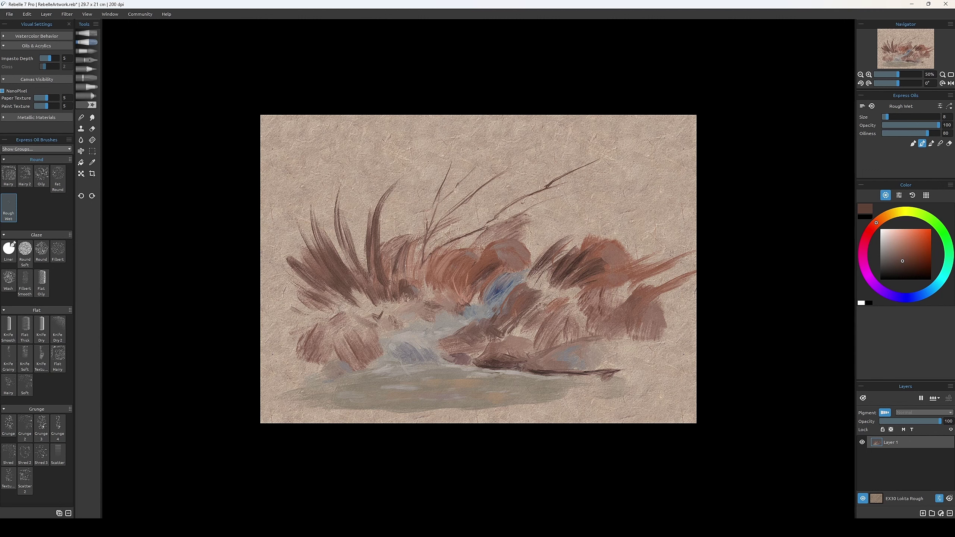
Refine the edge of the central bush with sampled colours and add fine pinkish-brown twigs at brush size 10.
{"action": "left_click", "coordinate": [533, 243], "text": "alt"}
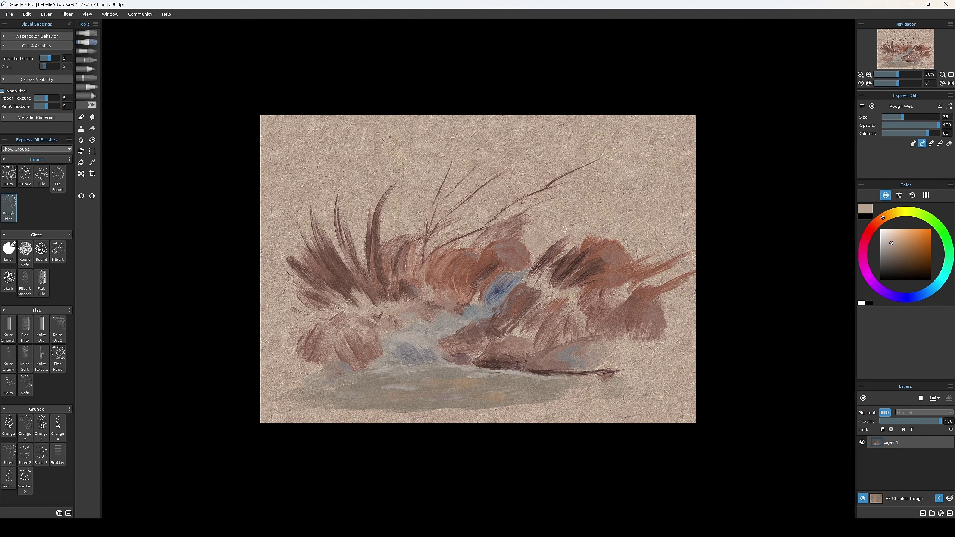
{"action": "key", "text": "bracketleft"}
{"action": "key", "text": "bracketleft"}
{"action": "key", "text": "bracketleft"}
{"action": "key", "text": "bracketleft"}
{"action": "key", "text": "bracketleft"}
{"action": "key", "text": "bracketleft"}
{"action": "key", "text": "bracketleft"}
{"action": "key", "text": "bracketleft"}
{"action": "key", "text": "bracketleft"}
{"action": "key", "text": "bracketleft"}
{"action": "key", "text": "bracketleft"}
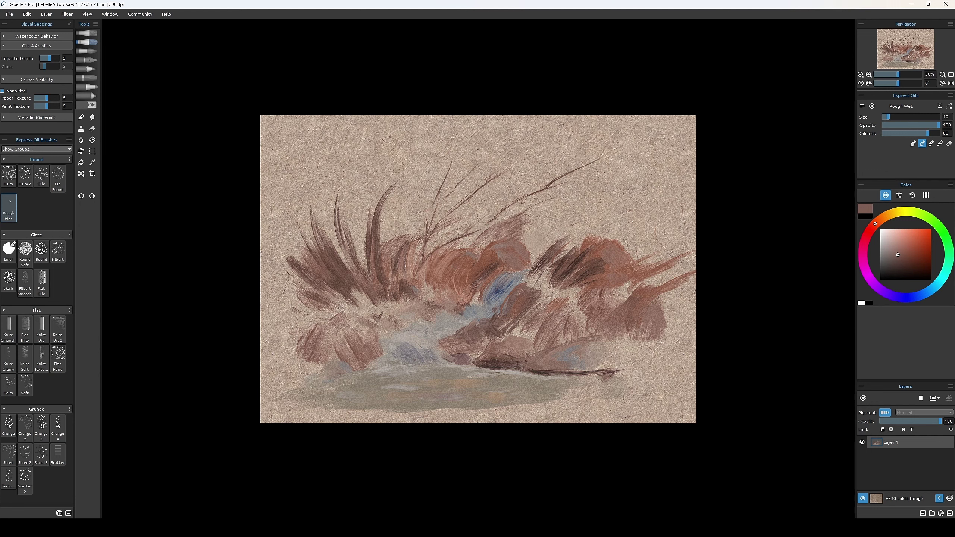
Draw long thin dark-brown branches above the right bush and fine strokes in the left grass.
{"action": "left_click", "coordinate": [582, 254], "text": "alt"}
{"action": "left_click_drag", "start_coordinate": [553, 258], "coordinate": [667, 180]}
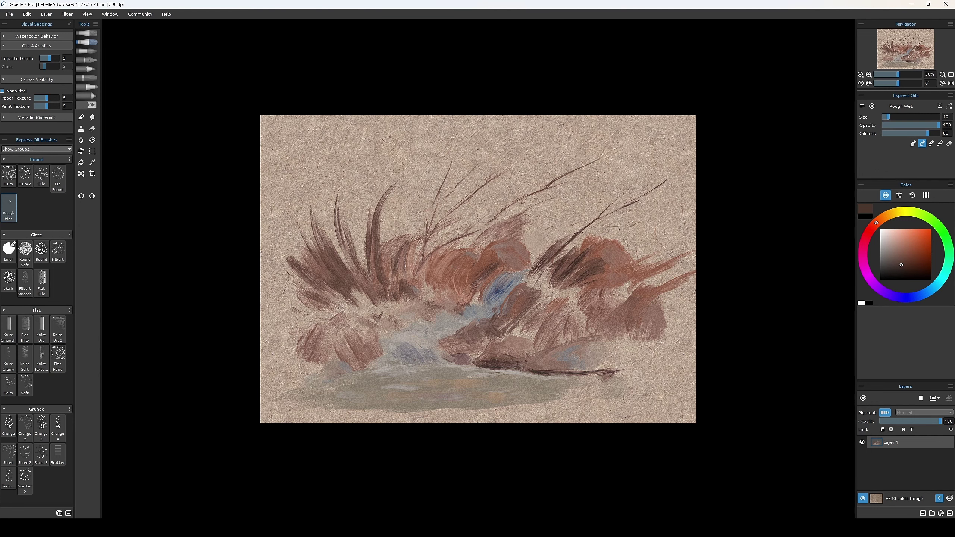
{"action": "left_click_drag", "start_coordinate": [365, 243], "coordinate": [365, 227]}
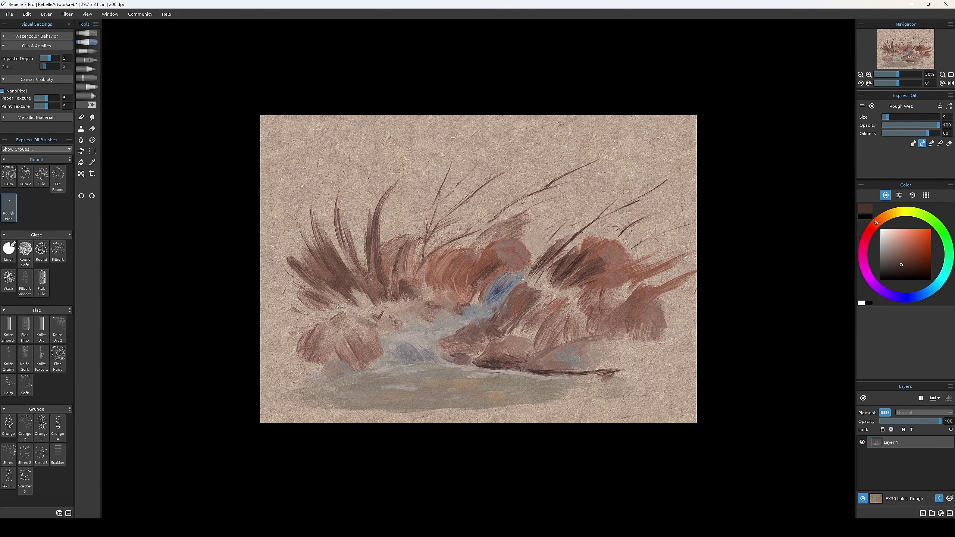
Lay grey-blue patches on the right-hand rocks at brush size 70, then refine the stream's edges with sampled greys at size 20.
{"action": "left_click", "coordinate": [498, 270], "text": "alt"}
{"action": "left_click", "coordinate": [488, 347], "text": "alt"}
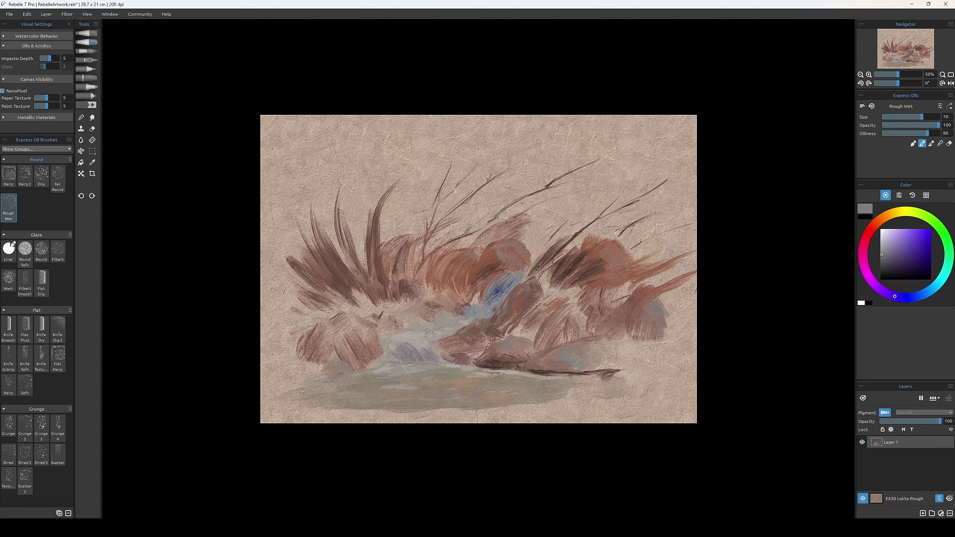
{"action": "left_click", "coordinate": [493, 290], "text": "alt"}
{"action": "key", "text": "bracketleft"}
{"action": "key", "text": "bracketleft"}
{"action": "key", "text": "bracketleft"}
{"action": "key", "text": "bracketleft"}
{"action": "key", "text": "bracketleft"}
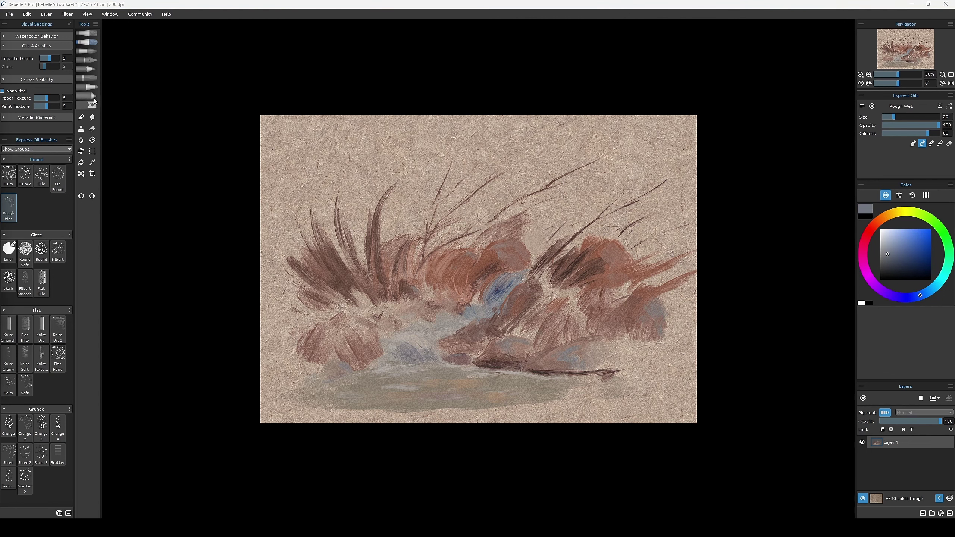
{"action": "left_click", "coordinate": [473, 314], "text": "alt"}
{"action": "key", "text": "bracketleft"}
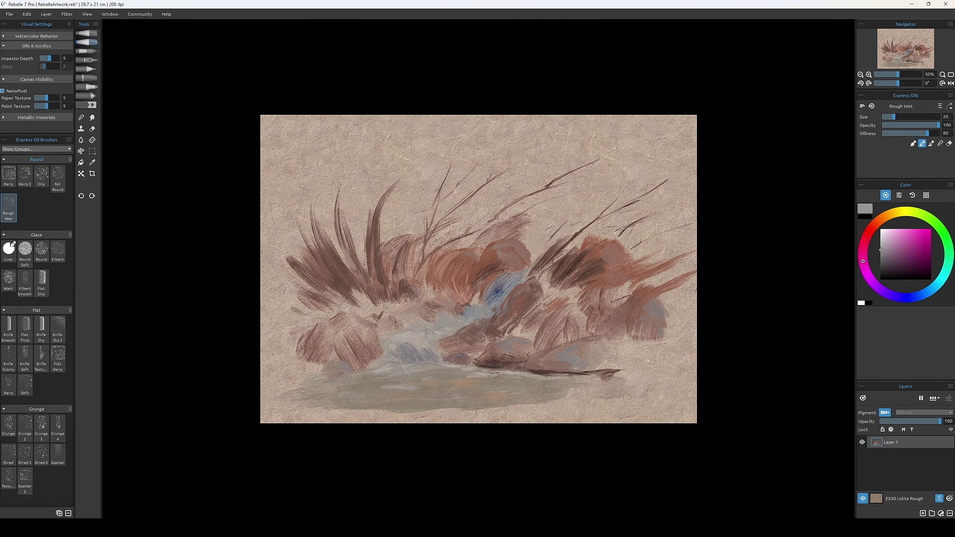
Touch up the left rocks and the foot of the tall grasses with sampled grey and brown at brush size 10.
{"action": "key", "text": "bracketleft"}
{"action": "key", "text": "bracketleft"}
{"action": "key", "text": "bracketleft"}
{"action": "key", "text": "bracketleft"}
{"action": "key", "text": "bracketleft"}
{"action": "left_click", "coordinate": [380, 303], "text": "alt"}
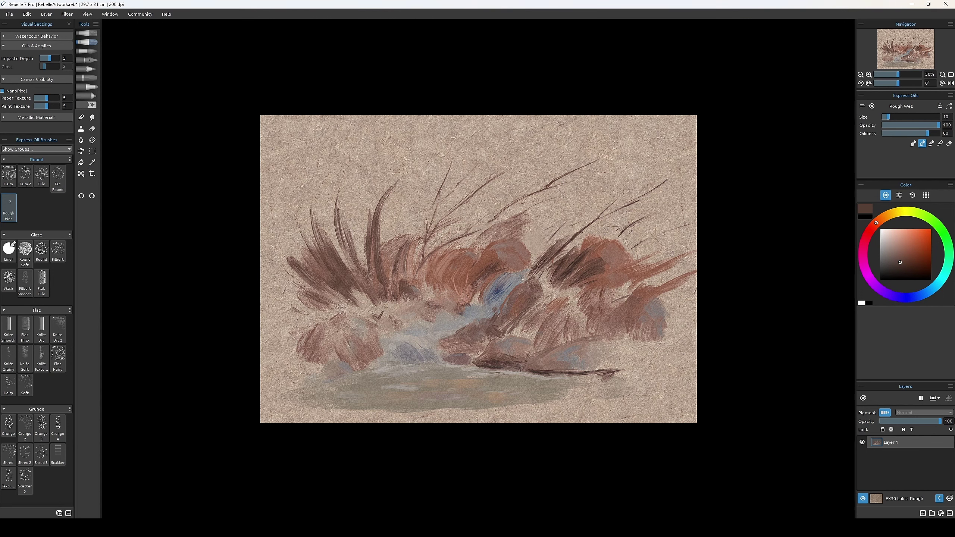
Blend the bank between the tall grasses and the stream with sampled pinkish-beige tones, enlarging the brush to 50.
{"action": "key", "text": "bracketright"}
{"action": "key", "text": "bracketright"}
{"action": "key", "text": "bracketright"}
{"action": "left_click", "coordinate": [390, 319], "text": "alt"}
{"action": "left_click", "coordinate": [434, 321], "text": "alt"}
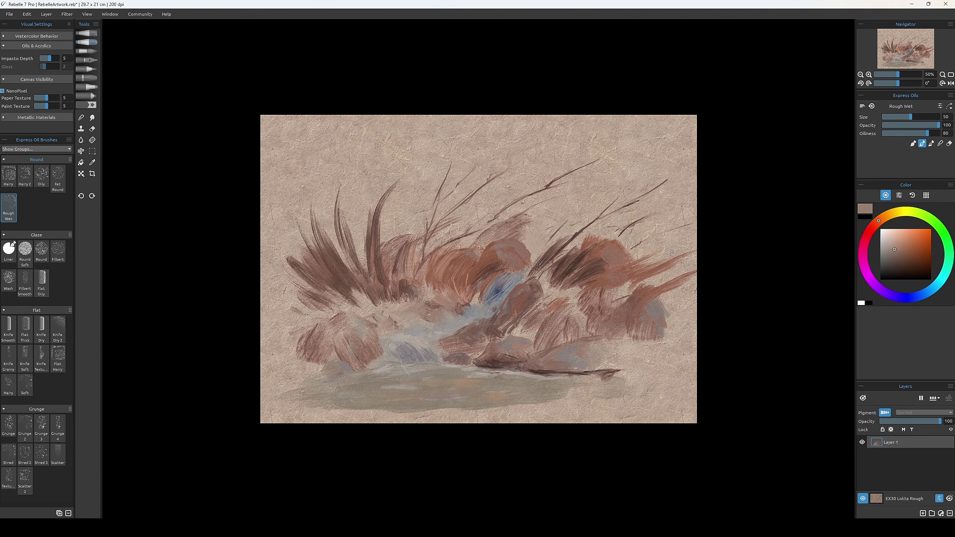
{"action": "key", "text": "bracketright"}
{"action": "key", "text": "bracketright"}
{"action": "key", "text": "bracketright"}
{"action": "key", "text": "bracketright"}
{"action": "key", "text": "bracketright"}
{"action": "key", "text": "bracketright"}
{"action": "key", "text": "bracketright"}
{"action": "key", "text": "bracketright"}
{"action": "left_click", "coordinate": [528, 244], "text": "alt"}
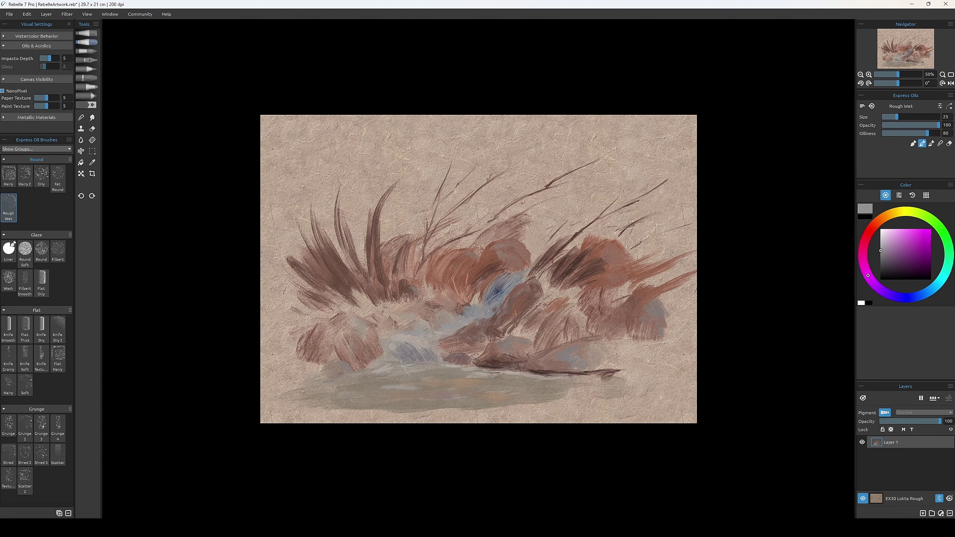
Refine the waterline below the left rocks with a sampled light beige at brush size 10.
{"action": "left_click", "coordinate": [356, 369], "text": "alt"}
{"action": "key", "text": "bracketleft"}
{"action": "key", "text": "bracketleft"}
{"action": "key", "text": "bracketleft"}
{"action": "key", "text": "bracketleft"}
{"action": "key", "text": "bracketleft"}
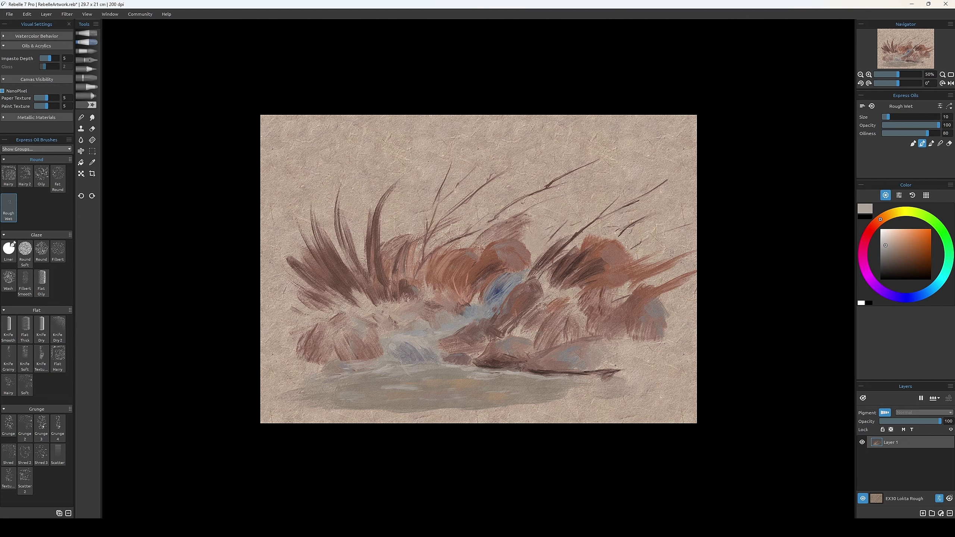
Paint a spiky green tuft at the base of the bush right of the stream, undoing the first oversized stroke.
{"action": "key", "text": "bracketright"}
{"action": "key", "text": "bracketright"}
{"action": "key", "text": "bracketright"}
{"action": "key", "text": "bracketright"}
{"action": "key", "text": "bracketright"}
{"action": "key", "text": "bracketright"}
{"action": "key", "text": "bracketright"}
{"action": "key", "text": "bracketright"}
{"action": "key", "text": "bracketright"}
{"action": "key", "text": "bracketright"}
{"action": "key", "text": "bracketright"}
{"action": "key", "text": "bracketright"}
{"action": "key", "text": "bracketright"}
{"action": "key", "text": "bracketright"}
{"action": "mouse_move", "coordinate": [552, 232]}
{"action": "left_mouse_down"}
{"action": "mouse_move", "coordinate": [524, 279]}
{"action": "mouse_move", "coordinate": [556, 294]}
{"action": "left_mouse_up"}
{"action": "key", "text": "ctrl+z"}
{"action": "key", "text": "bracketleft"}
{"action": "key", "text": "bracketleft"}
{"action": "key", "text": "bracketleft"}
{"action": "key", "text": "bracketleft"}
{"action": "left_click_drag", "start_coordinate": [564, 272], "coordinate": [575, 285]}
Paint a second green tuft between the tall left grasses and the central bush with a smaller brush.
{"action": "key", "text": "bracketleft"}
{"action": "key", "text": "bracketleft"}
{"action": "key", "text": "bracketleft"}
{"action": "left_click_drag", "start_coordinate": [421, 280], "coordinate": [432, 298]}
{"action": "key", "text": "bracketright"}
{"action": "key", "text": "bracketright"}
{"action": "key", "text": "bracketright"}
{"action": "key", "text": "bracketright"}
{"action": "key", "text": "bracketright"}
{"action": "key", "text": "bracketright"}
{"action": "key", "text": "bracketright"}
{"action": "mouse_move", "coordinate": [414, 260]}
{"action": "left_mouse_down"}
{"action": "mouse_move", "coordinate": [424, 293]}
{"action": "mouse_move", "coordinate": [449, 278]}
{"action": "left_mouse_up"}
{"action": "key", "text": "ctrl+z"}
Build up the leaves of both green tufts with short strokes in sampled greens, reducing the brush to size 18.
{"action": "key", "text": "bracketleft"}
{"action": "key", "text": "bracketleft"}
{"action": "key", "text": "bracketleft"}
{"action": "key", "text": "bracketleft"}
{"action": "key", "text": "bracketleft"}
{"action": "mouse_move", "coordinate": [546, 262]}
{"action": "left_mouse_down"}
{"action": "mouse_move", "coordinate": [530, 278]}
{"action": "mouse_move", "coordinate": [575, 276]}
{"action": "mouse_move", "coordinate": [551, 280]}
{"action": "left_mouse_up"}
{"action": "left_click", "coordinate": [424, 282], "text": "alt"}
{"action": "left_click_drag", "start_coordinate": [414, 274], "coordinate": [425, 287]}
{"action": "left_click_drag", "start_coordinate": [432, 269], "coordinate": [443, 278]}
{"action": "key", "text": "bracketleft"}
{"action": "left_click", "coordinate": [432, 279], "text": "alt"}
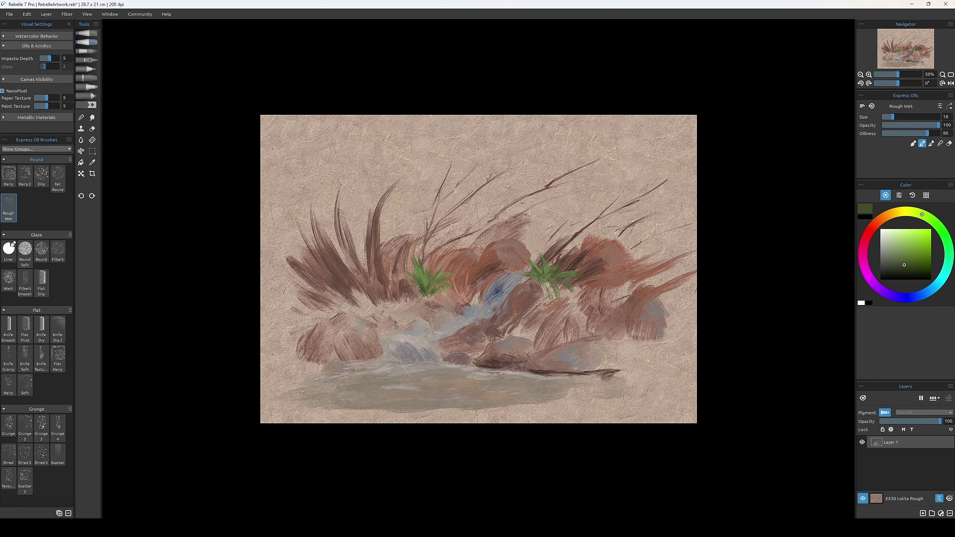
Sample a dark green at brush size 25, flip the canvas view horizontally and undo the last stroke on the tuft.
{"action": "key", "text": "bracketright"}
{"action": "key", "text": "bracketright"}
{"action": "left_click", "coordinate": [414, 264], "text": "alt"}
{"action": "key", "text": "m"}
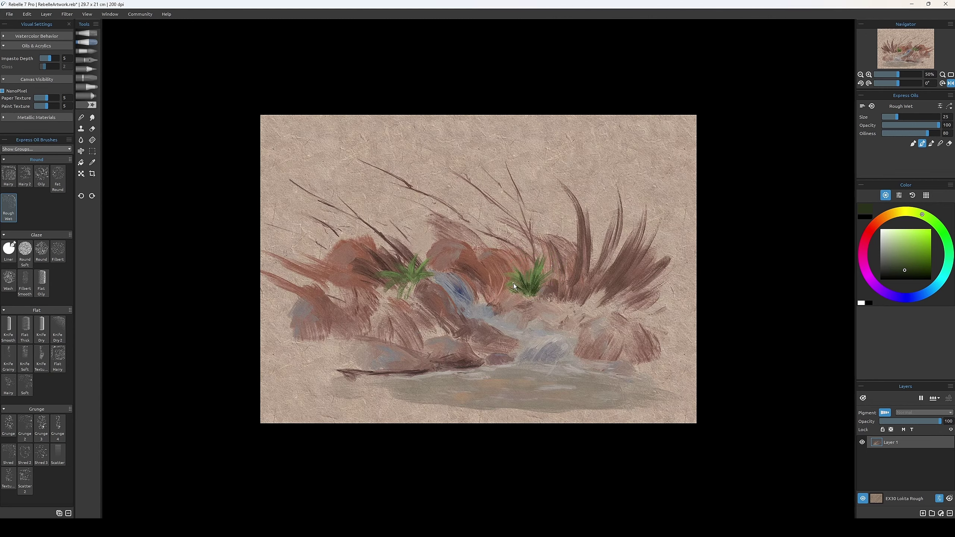
{"action": "left_click", "coordinate": [534, 290], "text": "alt"}
{"action": "key", "text": "ctrl+z"}
Add finer, darker leaves to the two green tufts with sampled greens and a much smaller brush.
{"action": "key", "text": "bracketleft"}
{"action": "key", "text": "bracketleft"}
{"action": "key", "text": "bracketleft"}
{"action": "key", "text": "bracketleft"}
{"action": "key", "text": "bracketleft"}
{"action": "key", "text": "bracketleft"}
{"action": "key", "text": "bracketleft"}
{"action": "key", "text": "bracketleft"}
{"action": "key", "text": "bracketleft"}
{"action": "left_click", "coordinate": [408, 282], "text": "alt"}
{"action": "left_click", "coordinate": [404, 280], "text": "alt"}
{"action": "key", "text": "bracketright"}
{"action": "left_click", "coordinate": [564, 316], "text": "alt"}
{"action": "key", "text": "ctrl+z"}
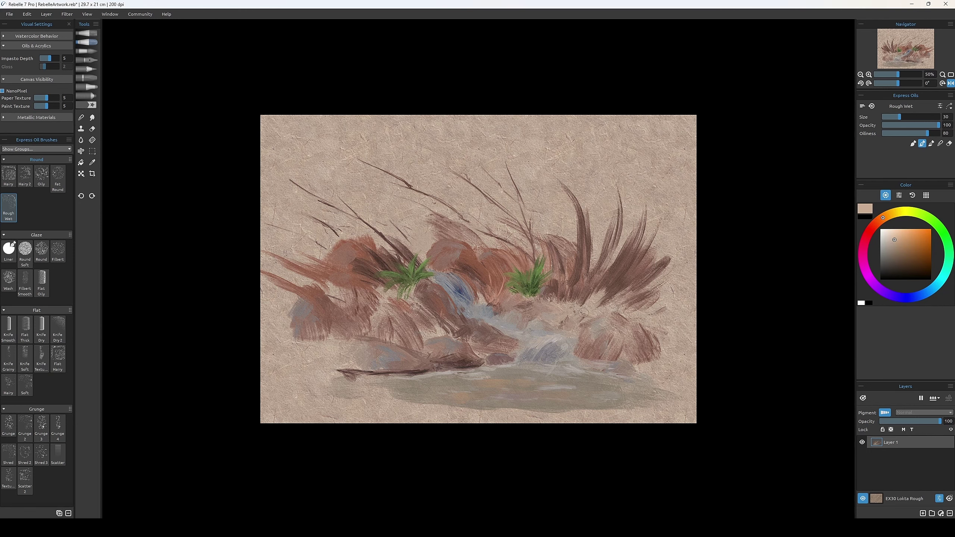
Try fine sampled-green strokes at brush size 2 on the tuft beside the tall grasses and undo the last one.
{"action": "left_click", "coordinate": [594, 310], "text": "alt"}
{"action": "key", "text": "bracketright"}
{"action": "key", "text": "bracketleft"}
{"action": "key", "text": "bracketleft"}
{"action": "key", "text": "bracketleft"}
{"action": "key", "text": "bracketleft"}
{"action": "key", "text": "bracketleft"}
{"action": "key", "text": "bracketleft"}
{"action": "key", "text": "bracketleft"}
{"action": "key", "text": "bracketleft"}
{"action": "key", "text": "bracketleft"}
{"action": "key", "text": "bracketleft"}
{"action": "left_click", "coordinate": [528, 288], "text": "alt"}
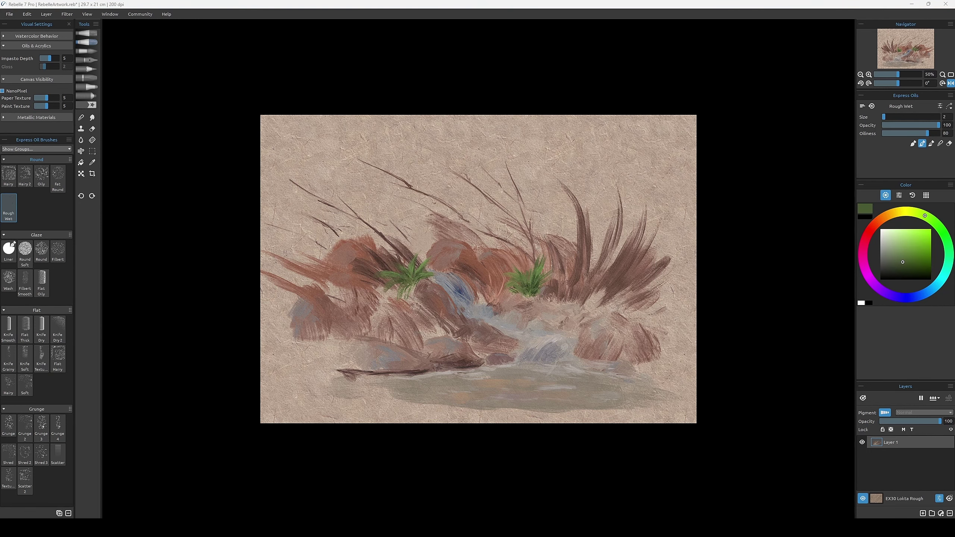
{"action": "left_click", "coordinate": [529, 260], "text": "alt"}
{"action": "key", "text": "ctrl+z"}
Dab a small green sprig at the foot of the tall brown grasses with a slightly larger brush.
{"action": "key", "text": "bracketright"}
{"action": "key", "text": "bracketright"}
{"action": "key", "text": "bracketright"}
{"action": "key", "text": "bracketright"}
{"action": "key", "text": "bracketright"}
{"action": "left_click", "coordinate": [565, 304]}
{"action": "key", "text": "bracketright"}
{"action": "key", "text": "bracketright"}
{"action": "key", "text": "bracketright"}
Add small green sprigs on the rock beside the pool and on the boulder below the grasses, undoing the last extra stroke.
{"action": "left_click", "coordinate": [485, 351], "text": "alt"}
{"action": "left_click", "coordinate": [610, 307], "text": "alt"}
{"action": "key", "text": "bracketright"}
{"action": "key", "text": "bracketright"}
{"action": "key", "text": "bracketright"}
{"action": "key", "text": "ctrl+z"}
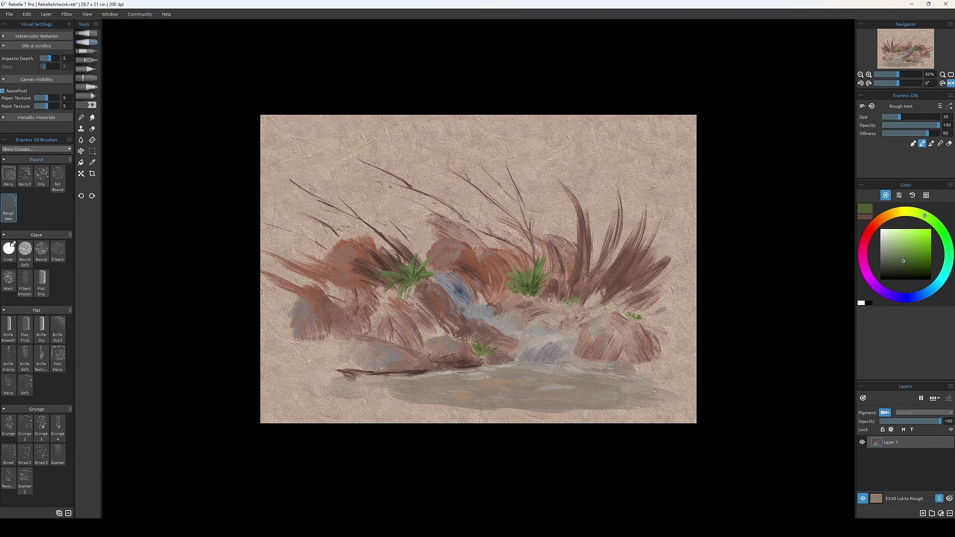
Flip the canvas view back and add a small green sprig to the right-hand rocks at brush size 20.
{"action": "left_click_drag", "start_coordinate": [316, 140], "coordinate": [340, 152]}
{"action": "key", "text": "h"}
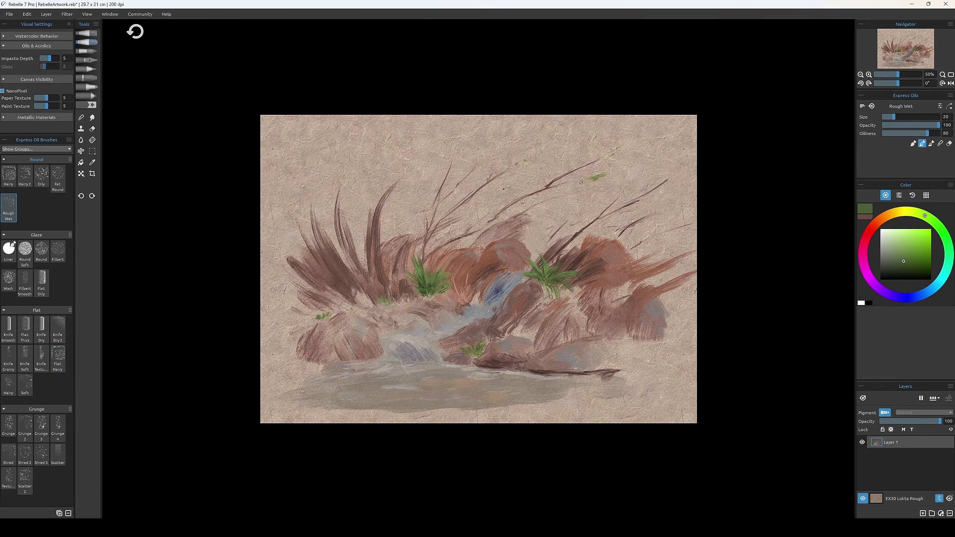
{"action": "key", "text": "bracketleft"}
{"action": "key", "text": "bracketleft"}
{"action": "key", "text": "bracketright"}
{"action": "left_click", "coordinate": [602, 311], "text": "alt"}
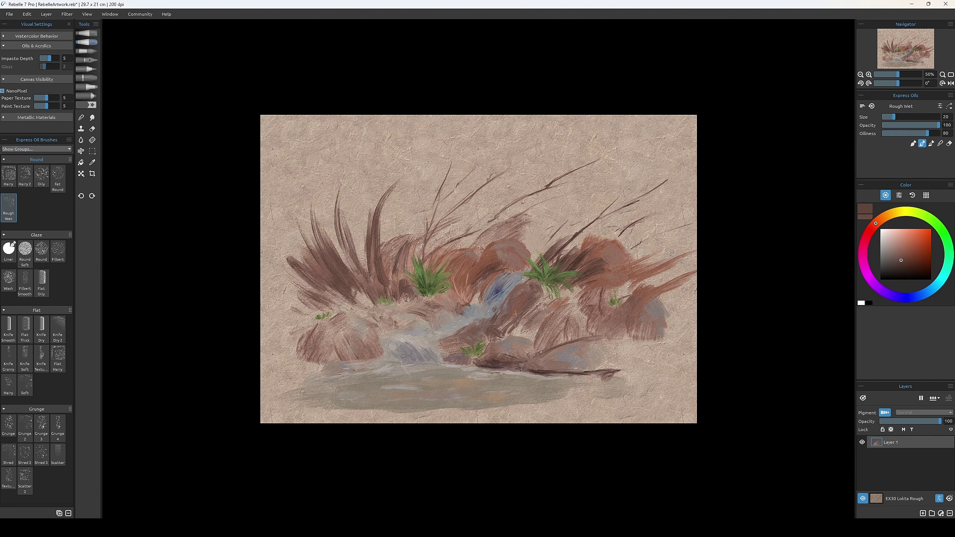
Paint a tall green plant with upright spiky leaves rising out of the central bush, using a larger brush.
{"action": "key", "text": "bracketright"}
{"action": "key", "text": "bracketright"}
{"action": "left_click", "coordinate": [491, 335], "text": "alt"}
{"action": "left_click", "coordinate": [562, 268], "text": "alt"}
{"action": "key", "text": "bracketright"}
{"action": "key", "text": "bracketright"}
{"action": "key", "text": "bracketright"}
{"action": "key", "text": "bracketright"}
{"action": "key", "text": "bracketright"}
{"action": "mouse_move", "coordinate": [470, 260]}
{"action": "left_mouse_down"}
{"action": "mouse_move", "coordinate": [465, 214]}
{"action": "mouse_move", "coordinate": [436, 220]}
{"action": "mouse_move", "coordinate": [467, 205]}
{"action": "left_mouse_up"}
{"action": "key", "text": "bracketleft"}
{"action": "left_click", "coordinate": [472, 264], "text": "alt"}
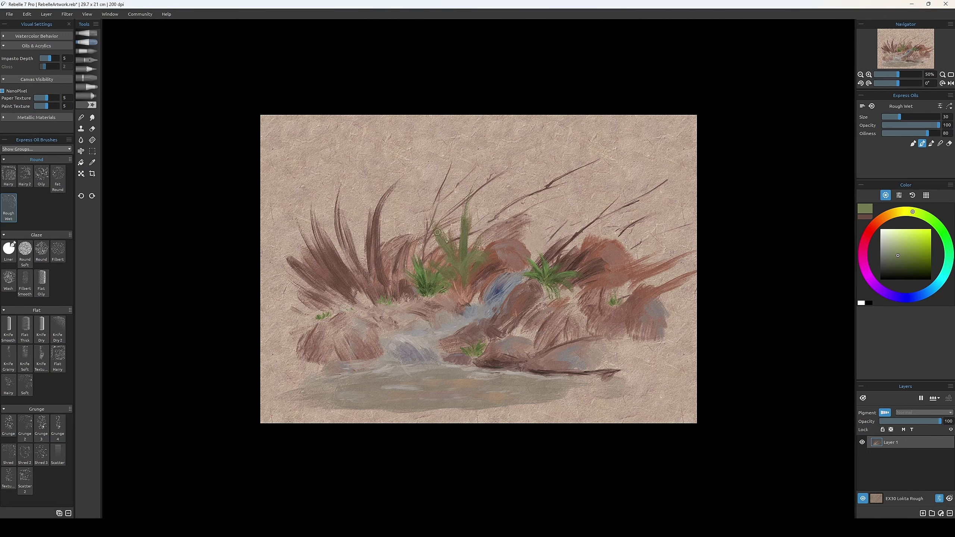
Extend the tall plant's stem down to the bank and refine its leaves with sampled tones at brush size 20.
{"action": "left_click", "coordinate": [445, 268], "text": "alt"}
{"action": "key", "text": "bracketleft"}
{"action": "left_click", "coordinate": [468, 273], "text": "alt"}
{"action": "key", "text": "bracketleft"}
{"action": "left_click", "coordinate": [474, 258], "text": "alt"}
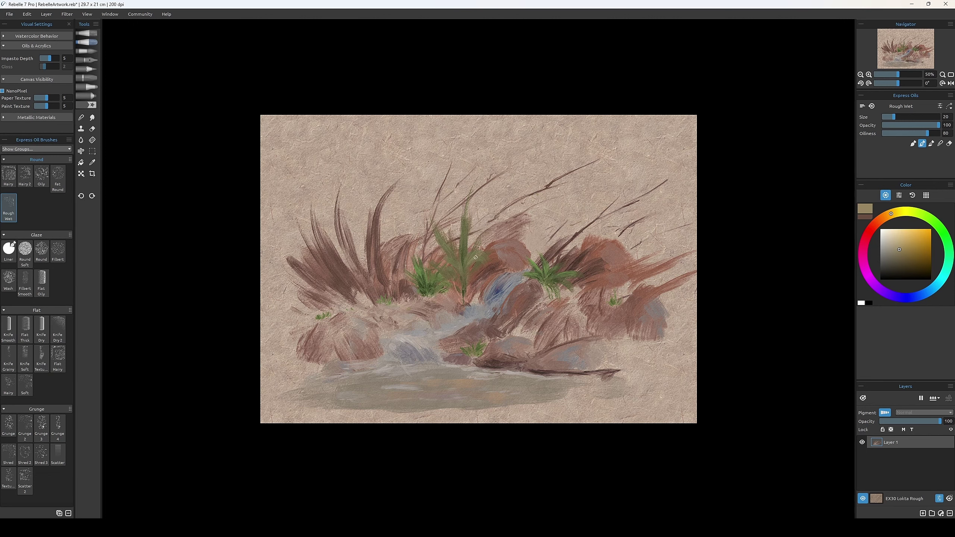
Rework the tall plant's right-hand leaves with sampled olive green and rusty brown at brush size 35.
{"action": "left_click", "coordinate": [477, 259], "text": "alt"}
{"action": "key", "text": "bracketright"}
{"action": "key", "text": "bracketright"}
{"action": "key", "text": "bracketright"}
{"action": "left_click", "coordinate": [477, 274], "text": "alt"}
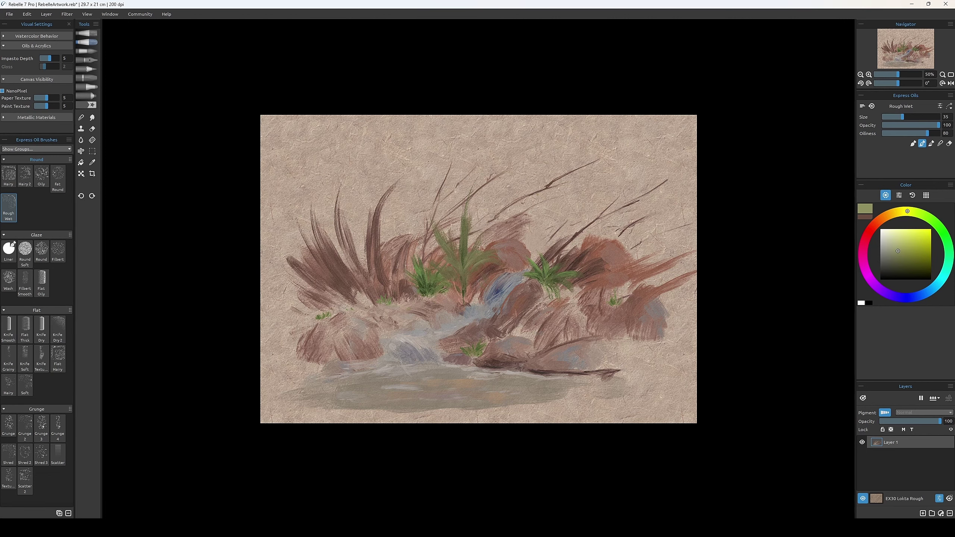
{"action": "left_click", "coordinate": [470, 260], "text": "alt"}
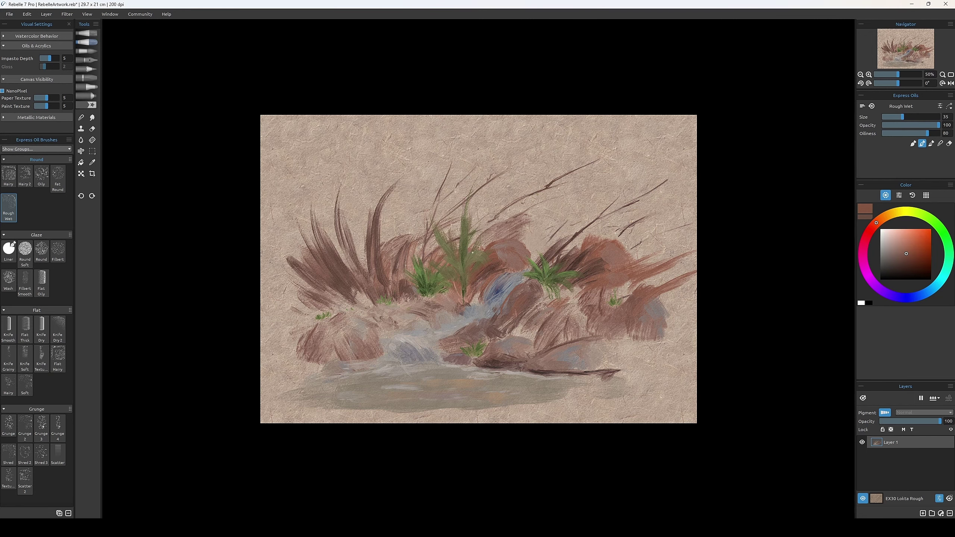
Fill out the tall plant's lower leaves with sampled olive and green tones at brush sizes 40 and 35, and add small green bank touches.
{"action": "key", "text": "bracketright"}
{"action": "left_click", "coordinate": [486, 273], "text": "alt"}
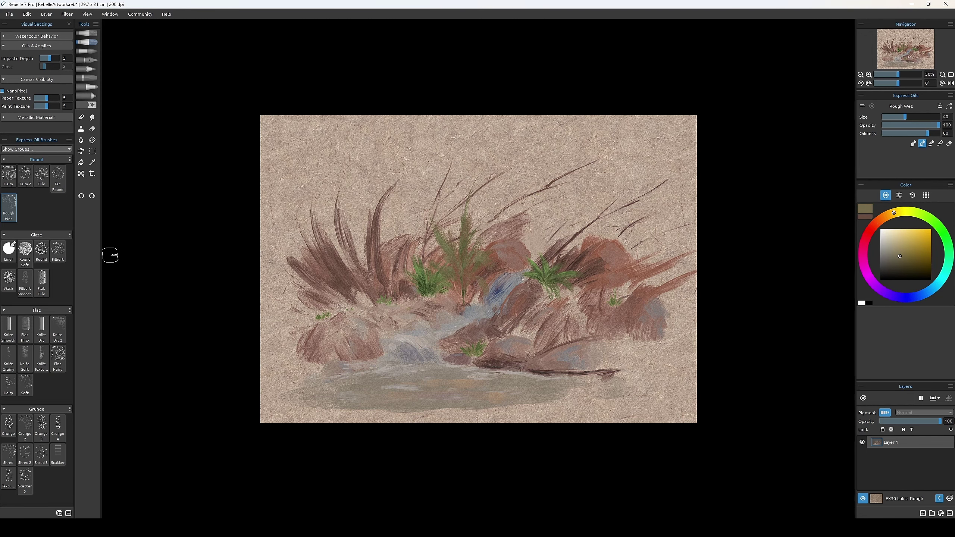
{"action": "left_click", "coordinate": [480, 296], "text": "alt"}
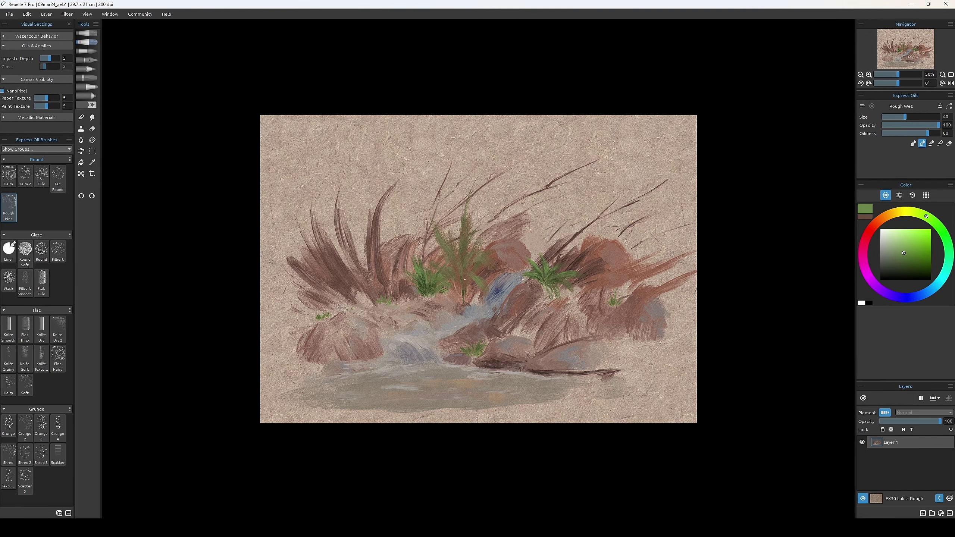
{"action": "left_click", "coordinate": [448, 272], "text": "alt"}
{"action": "key", "text": "bracketleft"}
{"action": "key", "text": "bracketleft"}
{"action": "key", "text": "x"}
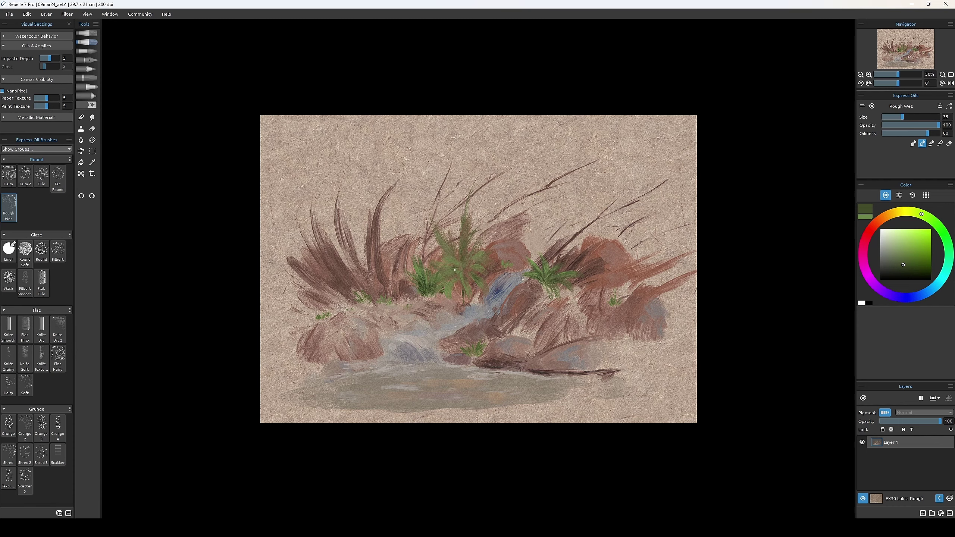
Touch up the stream's upper bank with sampled brown and pale grey at brush size 18, undoing the last strokes.
{"action": "left_click", "coordinate": [456, 313], "text": "alt"}
{"action": "key", "text": "bracketleft"}
{"action": "key", "text": "bracketleft"}
{"action": "key", "text": "bracketleft"}
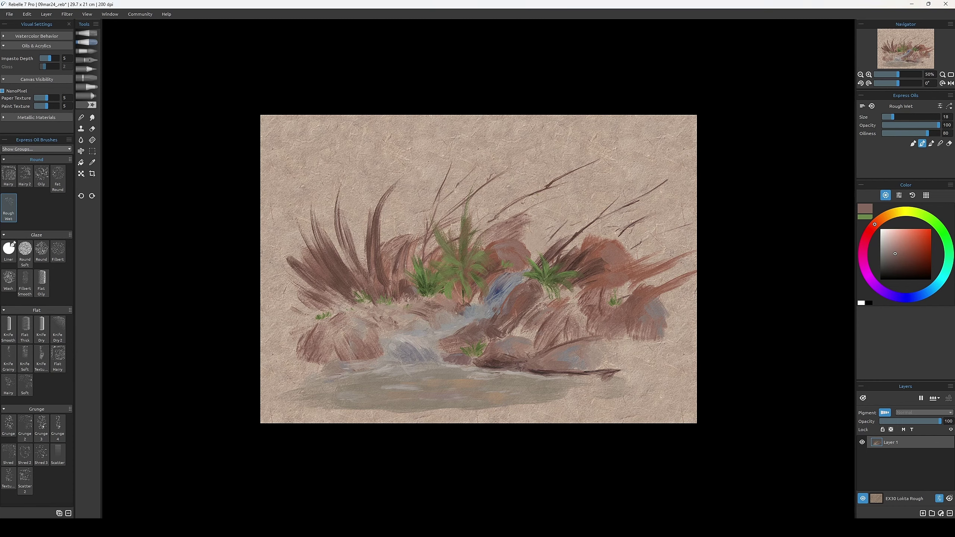
{"action": "left_click", "coordinate": [441, 328], "text": "alt"}
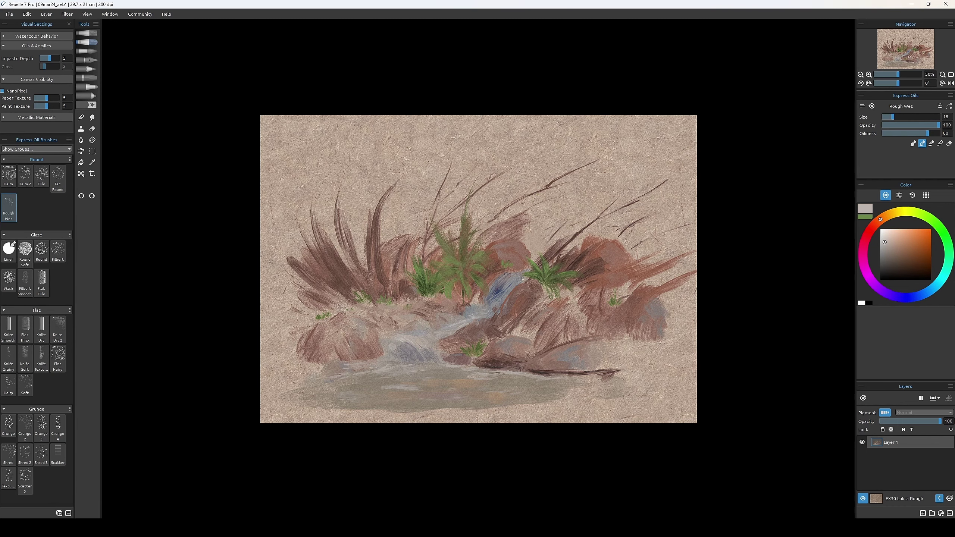
{"action": "left_click", "coordinate": [459, 330], "text": "alt"}
{"action": "left_click", "coordinate": [453, 321], "text": "alt"}
{"action": "key", "text": "ctrl+z"}
{"action": "key", "text": "ctrl+z"}
{"action": "key", "text": "ctrl+z"}
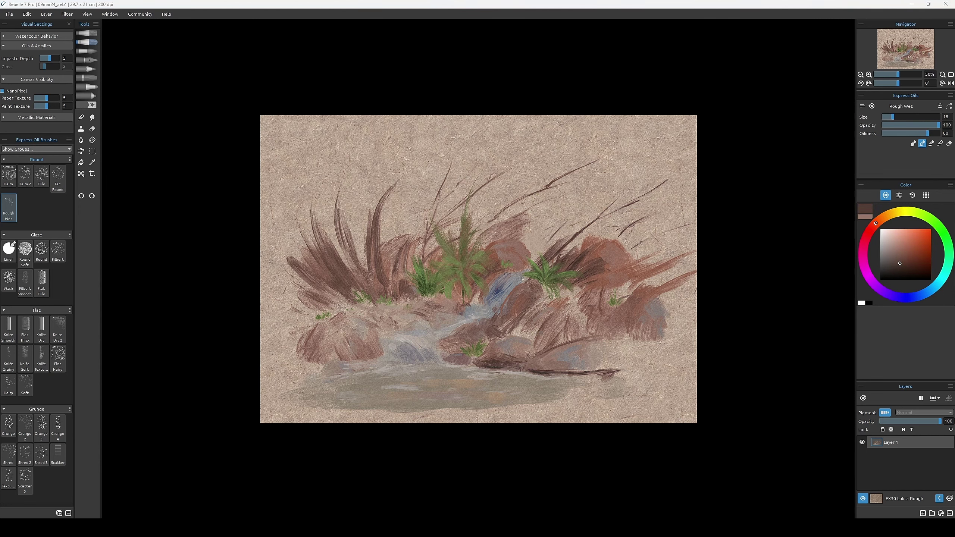
{"action": "left_click", "coordinate": [537, 365], "text": "alt"}
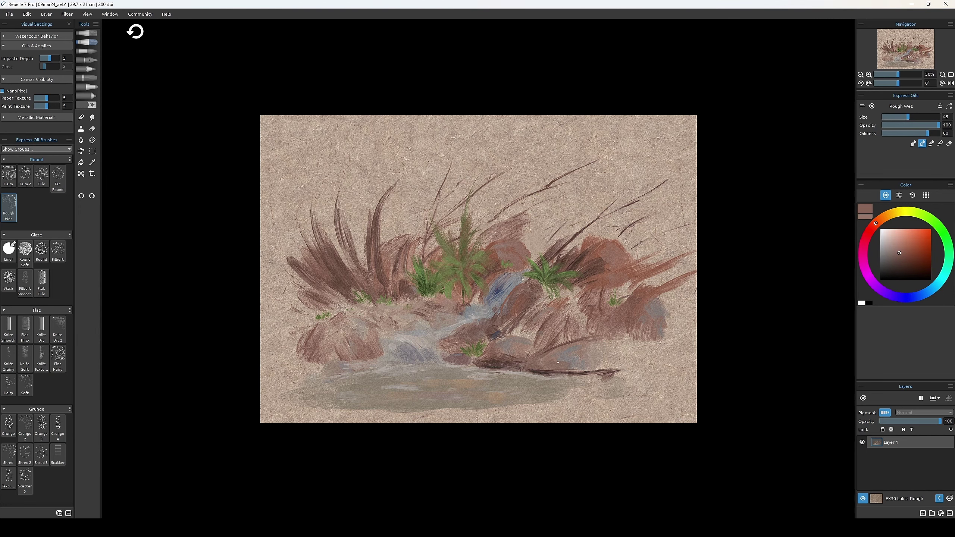
{"action": "key", "text": "ctrl+z"}
{"action": "key", "text": "ctrl+z"}
{"action": "mouse_move", "coordinate": [561, 238]}
{"action": "left_mouse_down"}
{"action": "mouse_move", "coordinate": [545, 263]}
{"action": "mouse_move", "coordinate": [581, 220]}
{"action": "left_mouse_up"}
{"action": "key", "text": "ctrl+z"}
{"action": "key", "text": "ctrl+z"}
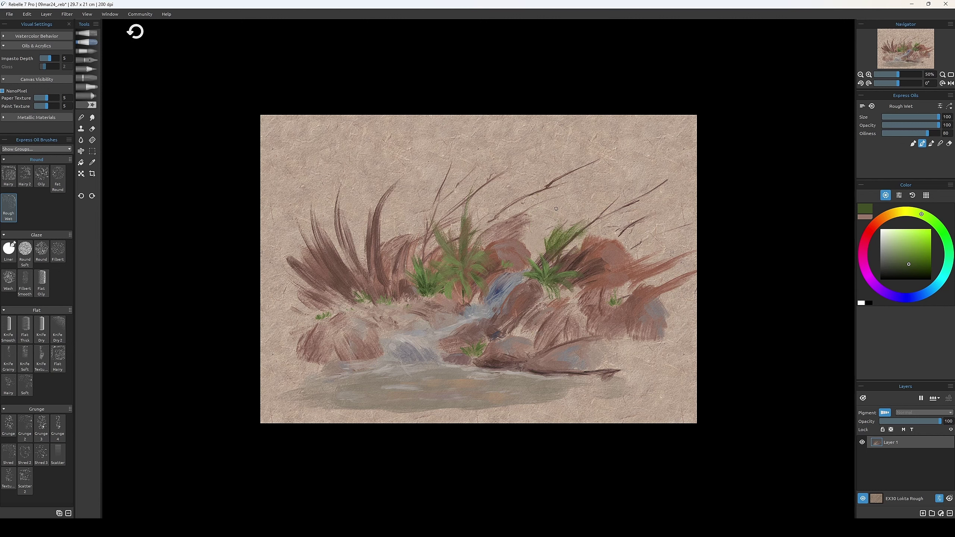
{"action": "key", "text": "ctrl+z"}
Refine the stream and surrounding bank with fine strokes in sampled grey and dark brown at brush sizes 10 and 14.
{"action": "left_click", "coordinate": [577, 260], "text": "alt"}
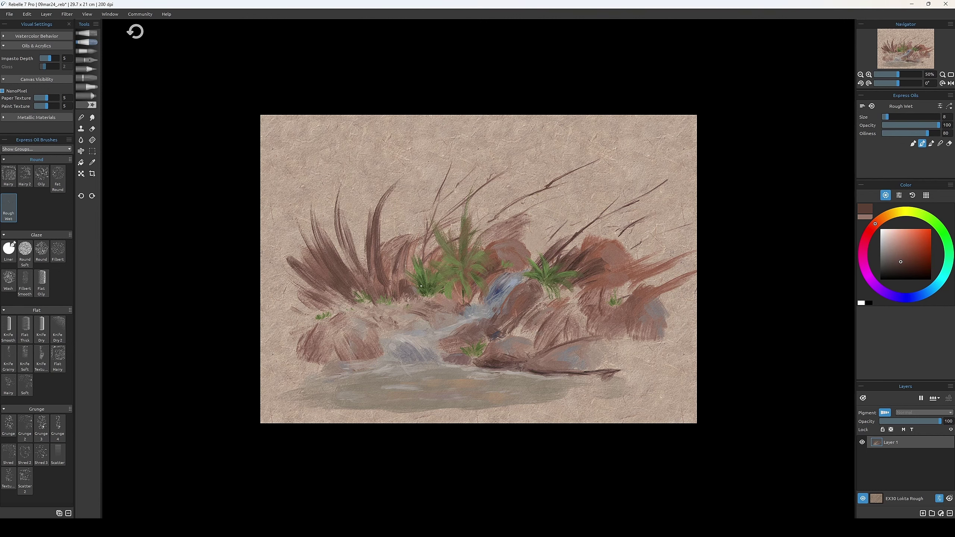
{"action": "left_click", "coordinate": [400, 280], "text": "alt"}
{"action": "left_click", "coordinate": [413, 313], "text": "alt"}
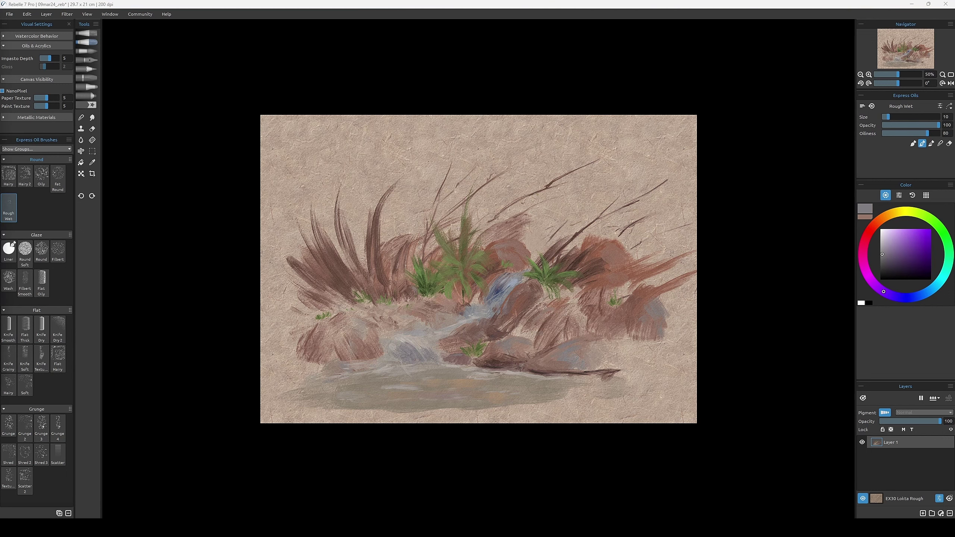
{"action": "left_click", "coordinate": [628, 166], "text": "alt"}
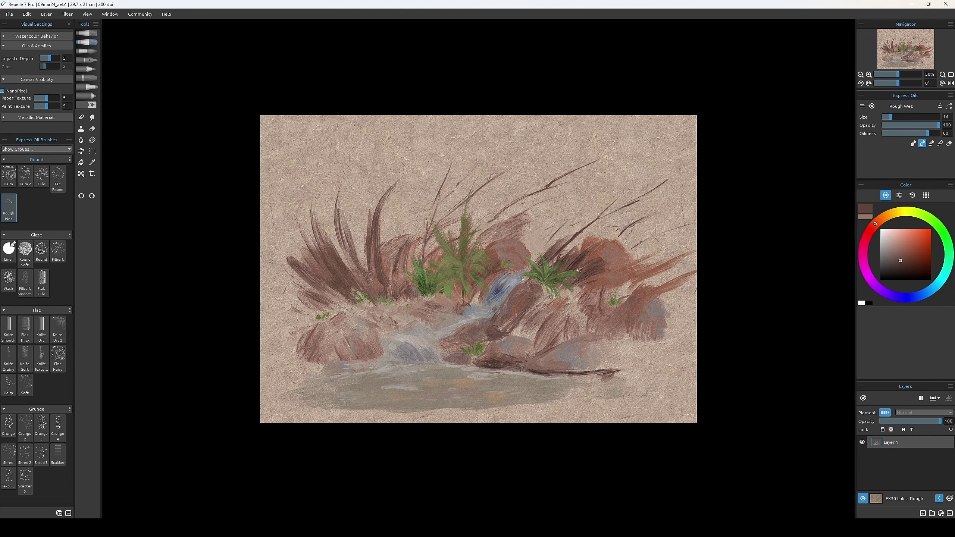
{"action": "left_click", "coordinate": [613, 299], "text": "alt"}
{"action": "left_click", "coordinate": [606, 287], "text": "alt"}
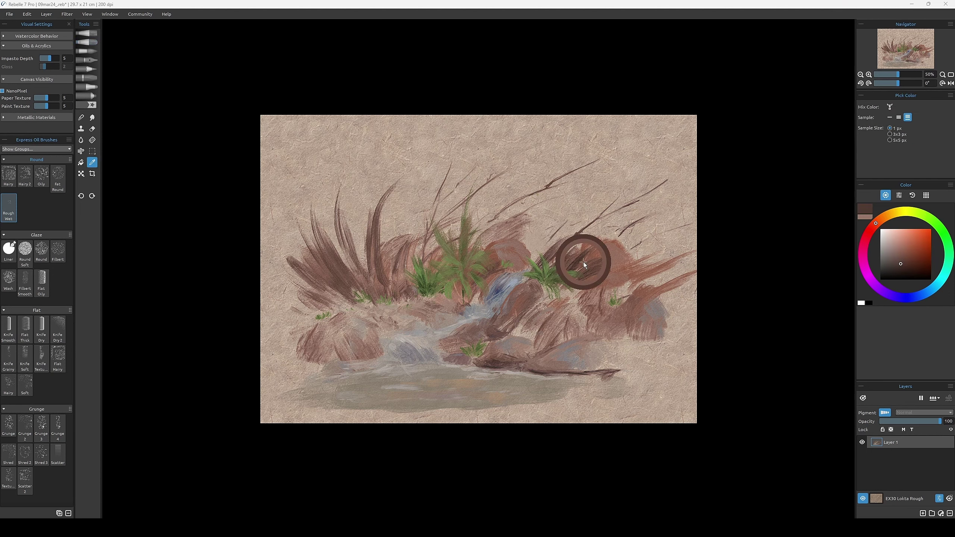
Sharpen the leaves of the green plant right of the stream with sampled dark brown and green at brush size 9.
{"action": "left_click", "coordinate": [586, 232], "text": "alt"}
{"action": "key", "text": "bracketleft"}
{"action": "key", "text": "bracketleft"}
{"action": "key", "text": "bracketleft"}
{"action": "key", "text": "bracketleft"}
{"action": "left_click", "coordinate": [548, 264], "text": "alt"}
{"action": "key", "text": "bracketright"}
{"action": "key", "text": "bracketright"}
{"action": "key", "text": "bracketright"}
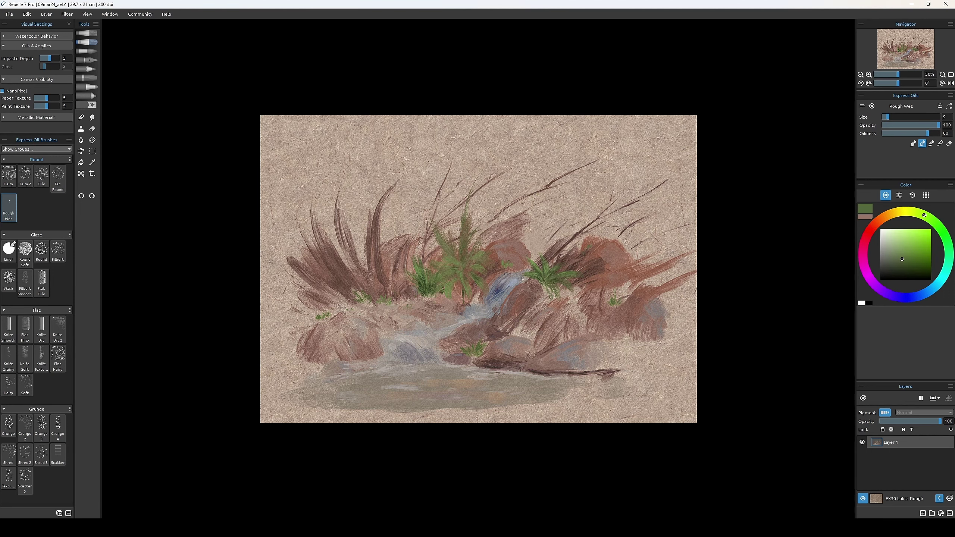
Shade the rocks below the green plant right of the stream with sampled dark and light browns at brush size 12.
{"action": "left_click", "coordinate": [579, 267], "text": "alt"}
{"action": "key", "text": "bracketright"}
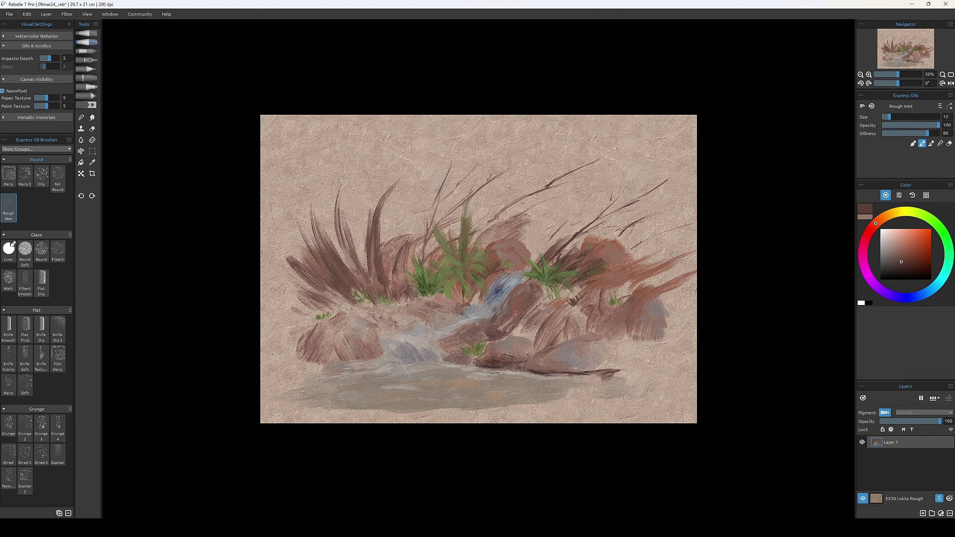
{"action": "left_click", "coordinate": [573, 300], "text": "alt"}
{"action": "left_click", "coordinate": [516, 302], "text": "alt"}
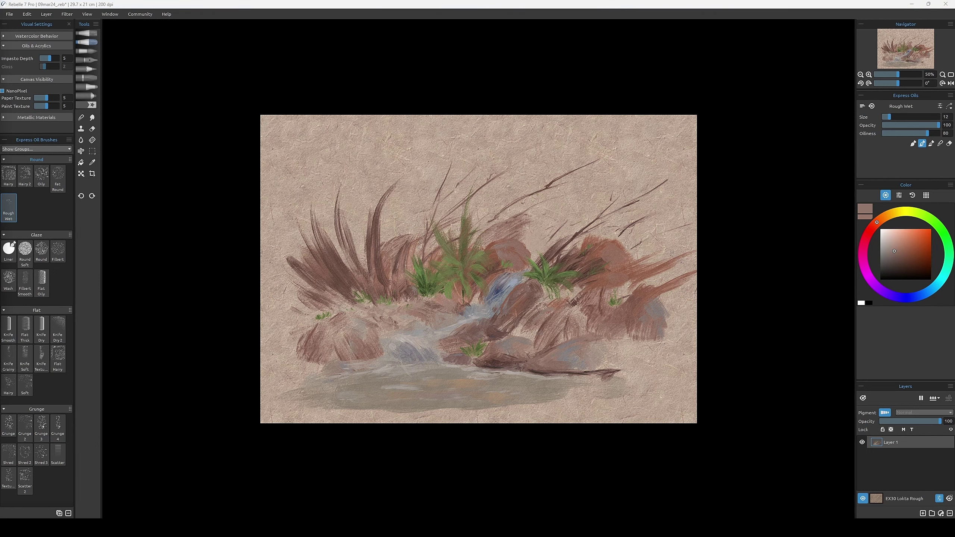
Paint olive foliage trailing below the right-hand green plant and a leafy olive patch on the rocks beneath it.
{"action": "left_click", "coordinate": [562, 293], "text": "alt"}
{"action": "key", "text": "bracketright"}
{"action": "key", "text": "bracketright"}
{"action": "key", "text": "bracketright"}
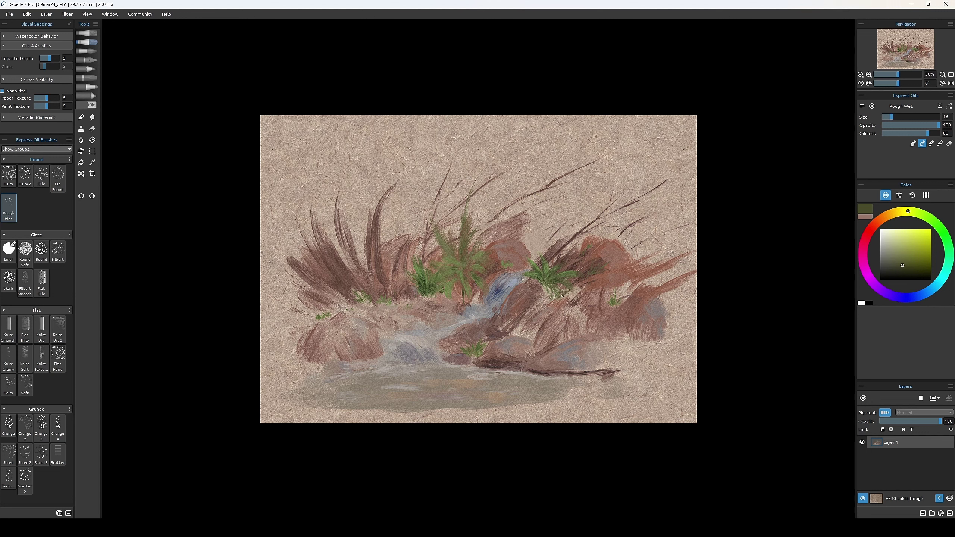
{"action": "key", "text": "bracketleft"}
{"action": "key", "text": "bracketleft"}
{"action": "mouse_move", "coordinate": [564, 290]}
{"action": "left_mouse_down"}
{"action": "mouse_move", "coordinate": [519, 327]}
{"action": "mouse_move", "coordinate": [524, 339]}
{"action": "left_mouse_up"}
{"action": "key", "text": "bracketright"}
{"action": "key", "text": "bracketright"}
{"action": "key", "text": "bracketright"}
{"action": "key", "text": "bracketright"}
{"action": "key", "text": "bracketright"}
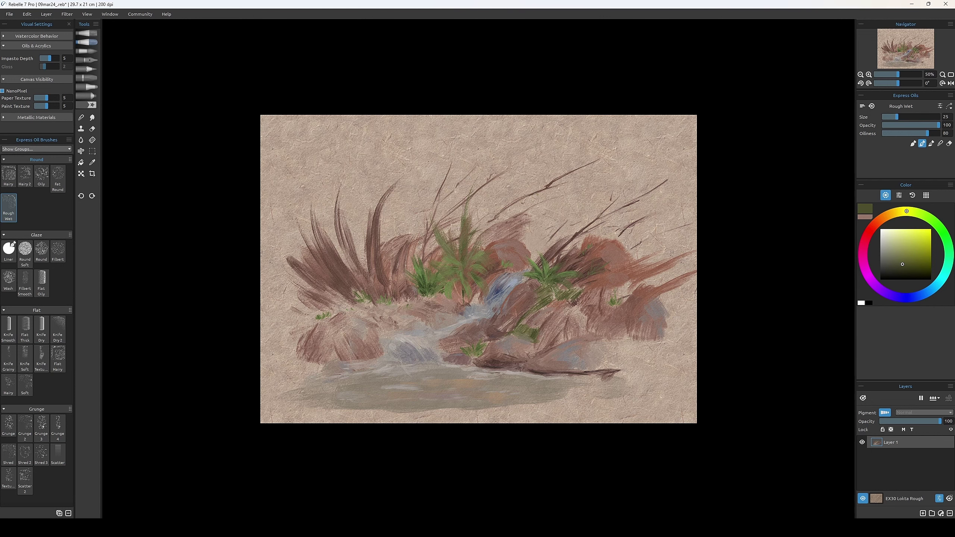
{"action": "key", "text": "bracketright"}
{"action": "key", "text": "bracketright"}
{"action": "key", "text": "bracketright"}
{"action": "key", "text": "bracketright"}
{"action": "key", "text": "bracketright"}
{"action": "key", "text": "bracketright"}
{"action": "key", "text": "bracketright"}
{"action": "key", "text": "ctrl+z"}
{"action": "key", "text": "ctrl+z"}
Spread olive foliage around the small sprig on the right-hand rocks and onto the lower rock face.
{"action": "mouse_move", "coordinate": [619, 297]}
{"action": "left_mouse_down"}
{"action": "mouse_move", "coordinate": [617, 279]}
{"action": "mouse_move", "coordinate": [599, 296]}
{"action": "left_mouse_up"}
{"action": "key", "text": "bracketleft"}
{"action": "key", "text": "bracketleft"}
{"action": "key", "text": "bracketleft"}
{"action": "key", "text": "bracketleft"}
{"action": "key", "text": "bracketleft"}
{"action": "key", "text": "bracketleft"}
{"action": "key", "text": "bracketleft"}
{"action": "key", "text": "bracketleft"}
{"action": "key", "text": "bracketleft"}
{"action": "key", "text": "bracketleft"}
{"action": "key", "text": "bracketright"}
{"action": "key", "text": "bracketright"}
{"action": "key", "text": "bracketright"}
{"action": "key", "text": "bracketright"}
{"action": "key", "text": "bracketright"}
{"action": "key", "text": "bracketright"}
{"action": "key", "text": "bracketright"}
{"action": "left_click", "coordinate": [618, 276], "text": "alt"}
{"action": "key", "text": "bracketright"}
{"action": "key", "text": "bracketright"}
Thicken the olive patch on the lower rocks with sampled green and soften its surroundings with brown at brush size 25.
{"action": "left_click", "coordinate": [530, 332], "text": "alt"}
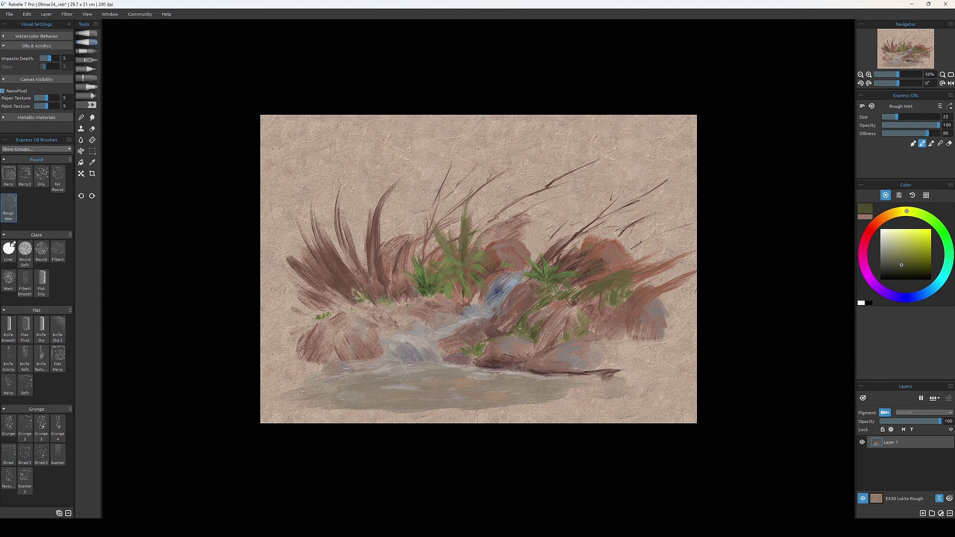
{"action": "left_click", "coordinate": [522, 280], "text": "alt"}
{"action": "left_click", "coordinate": [581, 284], "text": "alt"}
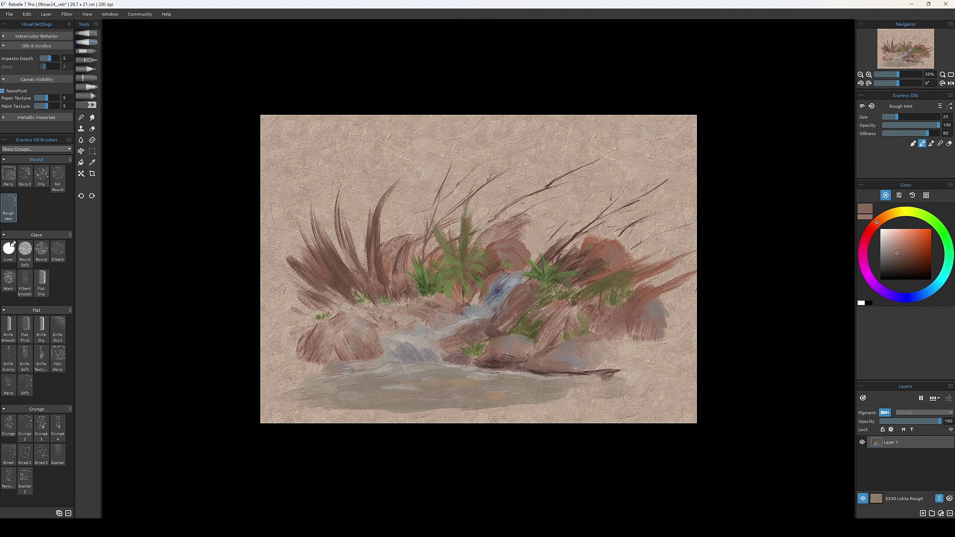
Extend the olive foliage along the lower rocks toward the stream with sampled olive at brush sizes 30 and 16.
{"action": "left_click", "coordinate": [490, 324], "text": "alt"}
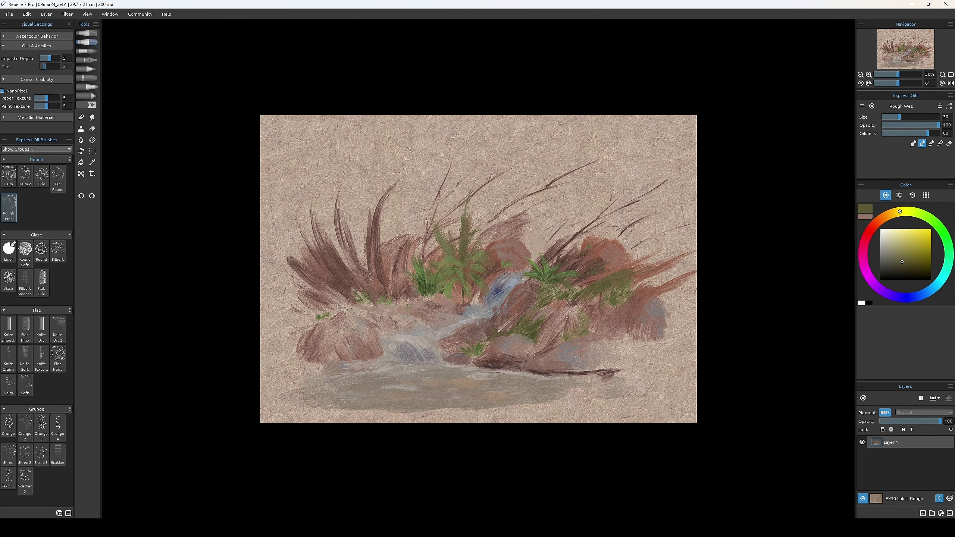
{"action": "key", "text": "bracketleft"}
{"action": "key", "text": "bracketleft"}
{"action": "key", "text": "bracketleft"}
{"action": "key", "text": "bracketleft"}
{"action": "key", "text": "bracketleft"}
{"action": "key", "text": "bracketleft"}
{"action": "key", "text": "bracketleft"}
{"action": "key", "text": "bracketleft"}
{"action": "key", "text": "bracketleft"}
{"action": "key", "text": "bracketleft"}
{"action": "key", "text": "bracketleft"}
{"action": "key", "text": "bracketright"}
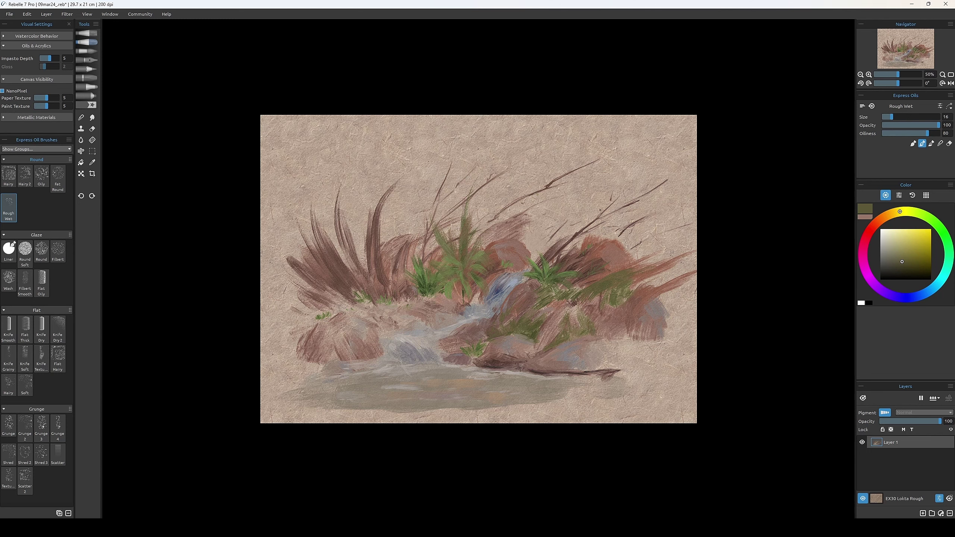
Paint spiky olive leaves spilling over the lower right rock and redefine the rock's top edge with sampled tones.
{"action": "left_click", "coordinate": [564, 327], "text": "alt"}
{"action": "key", "text": "bracketright"}
{"action": "key", "text": "bracketright"}
{"action": "key", "text": "bracketleft"}
{"action": "key", "text": "bracketleft"}
{"action": "key", "text": "bracketleft"}
{"action": "key", "text": "bracketleft"}
{"action": "key", "text": "bracketleft"}
{"action": "key", "text": "bracketleft"}
{"action": "key", "text": "bracketleft"}
{"action": "key", "text": "bracketleft"}
{"action": "left_click", "coordinate": [558, 342], "text": "alt"}
{"action": "key", "text": "bracketright"}
{"action": "key", "text": "bracketright"}
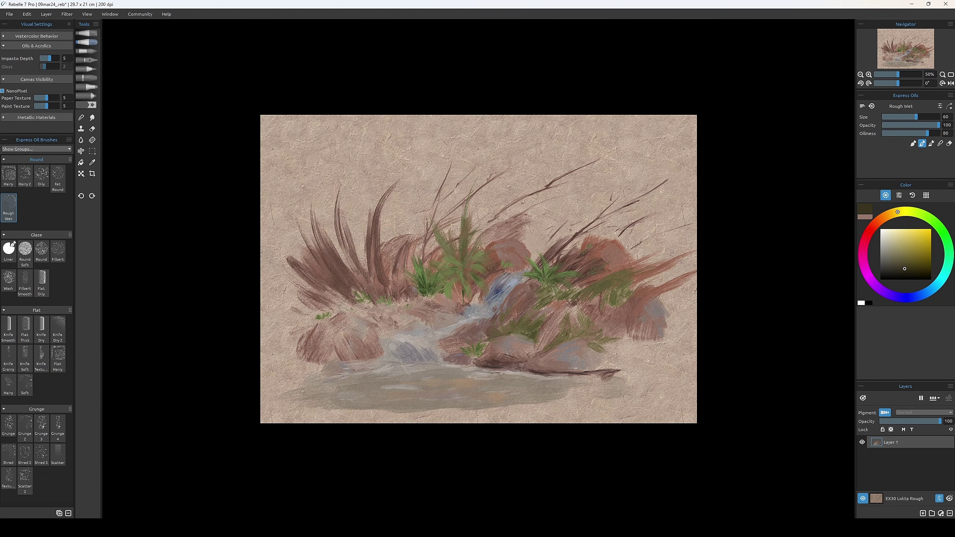
Undo the last large stroke and add dark scribbled detail to the rocks beside the lower stream.
{"action": "key", "text": "ctrl+z"}
{"action": "key", "text": "bracketright"}
{"action": "key", "text": "bracketleft"}
{"action": "key", "text": "bracketleft"}
{"action": "key", "text": "bracketleft"}
{"action": "key", "text": "bracketleft"}
{"action": "key", "text": "bracketleft"}
{"action": "left_click", "coordinate": [522, 287], "text": "alt"}
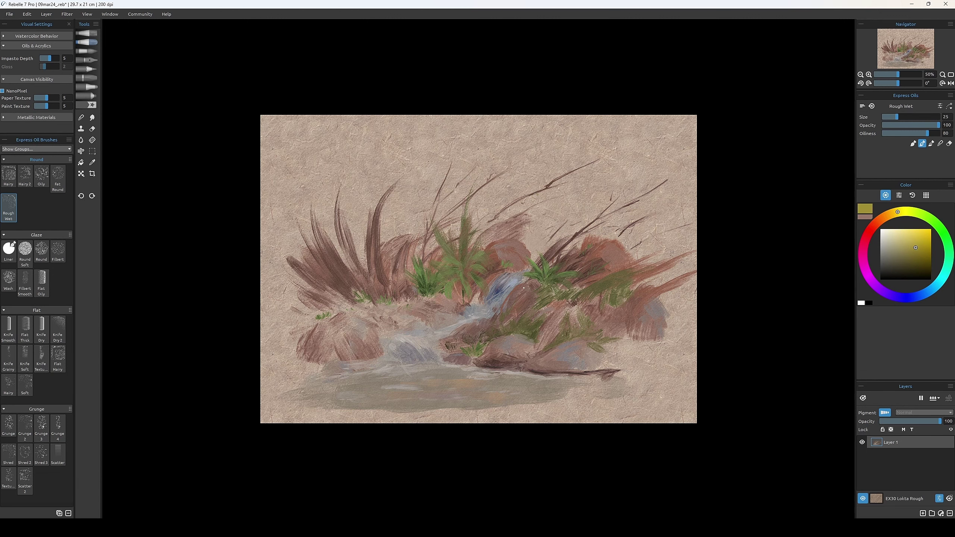
Dab yellow flowers and light yellow-green speckles over the right-hand foliage with a small brush.
{"action": "left_click", "coordinate": [566, 294], "text": "alt"}
{"action": "left_click_drag", "start_coordinate": [539, 319], "coordinate": [544, 317]}
{"action": "left_click", "coordinate": [578, 292], "text": "alt"}
{"action": "left_click", "coordinate": [692, 264], "text": "alt"}
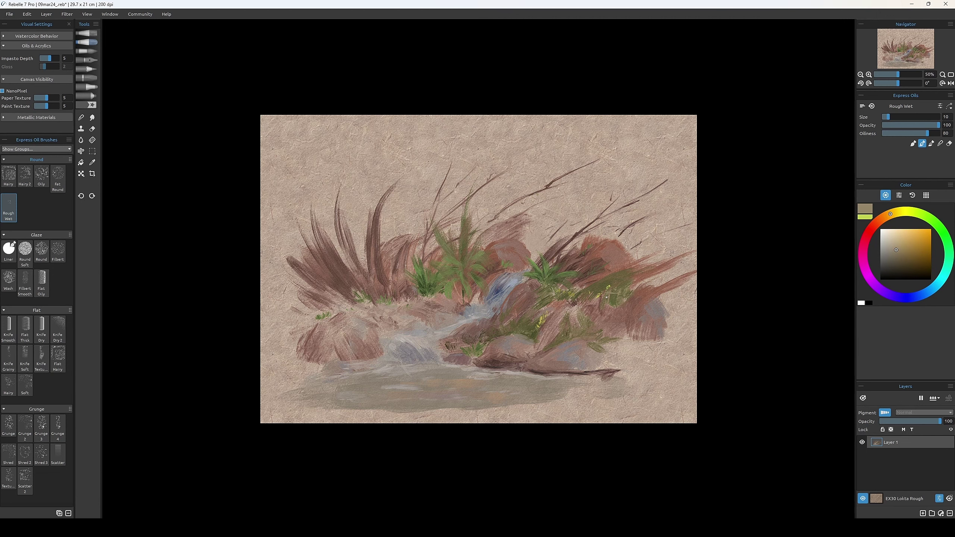
Pick paler highlight colours and add tiny light touches to the foliage on the lower rocks with a smaller brush.
{"action": "left_click", "coordinate": [897, 244]}
{"action": "key", "text": "]"}
{"action": "left_click", "coordinate": [898, 242]}
{"action": "left_click", "coordinate": [883, 232]}
{"action": "key", "text": "["}
{"action": "key", "text": "["}
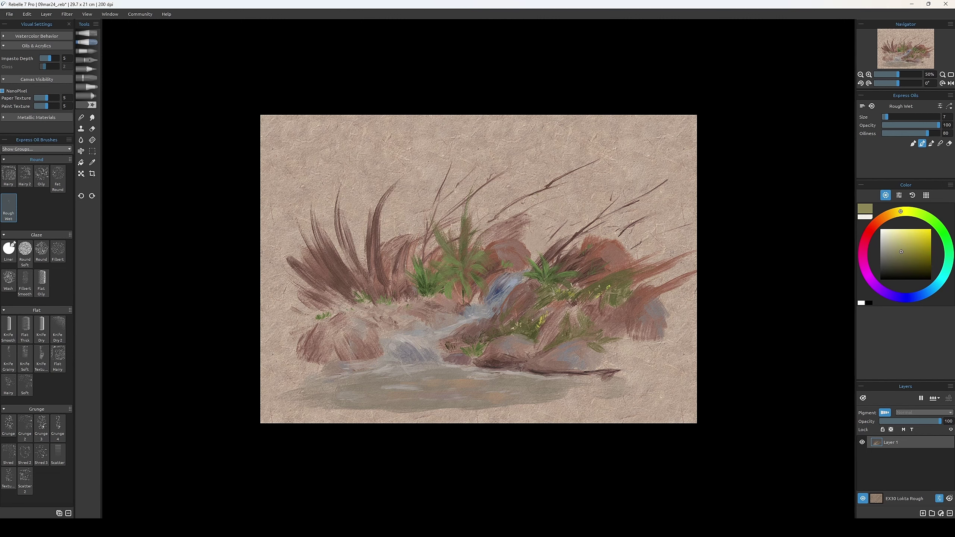
Switch the brush to plain paint mode and highlight the right-hand green plant's leaves with sampled light green at brush size 18.
{"action": "key", "text": "b"}
{"action": "key", "text": "]"}
{"action": "key", "text": "]"}
{"action": "key", "text": "]"}
{"action": "left_click", "coordinate": [560, 277], "text": "alt"}
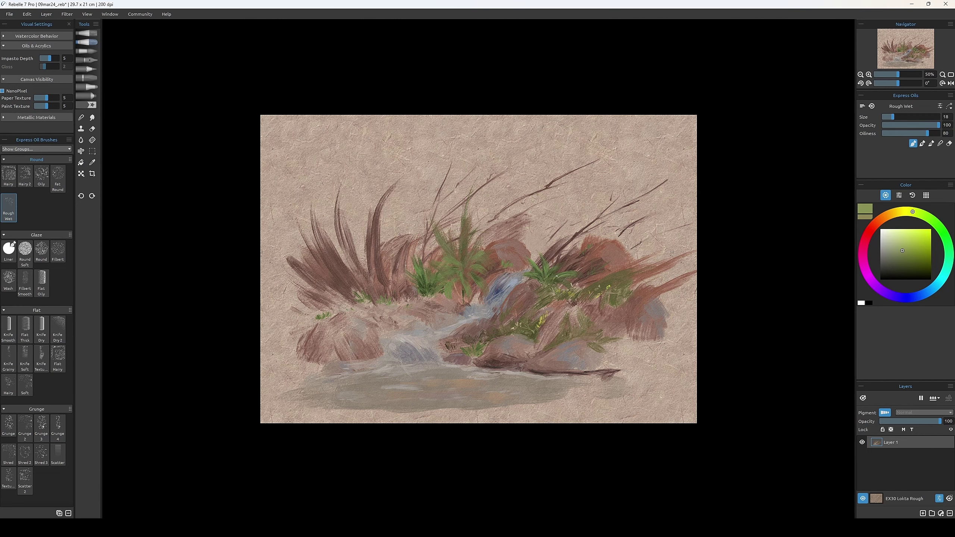
{"action": "key", "text": "]"}
{"action": "key", "text": "]"}
{"action": "key", "text": "]"}
{"action": "key", "text": "]"}
{"action": "key", "text": "]"}
{"action": "key", "text": "]"}
{"action": "key", "text": "]"}
{"action": "key", "text": "]"}
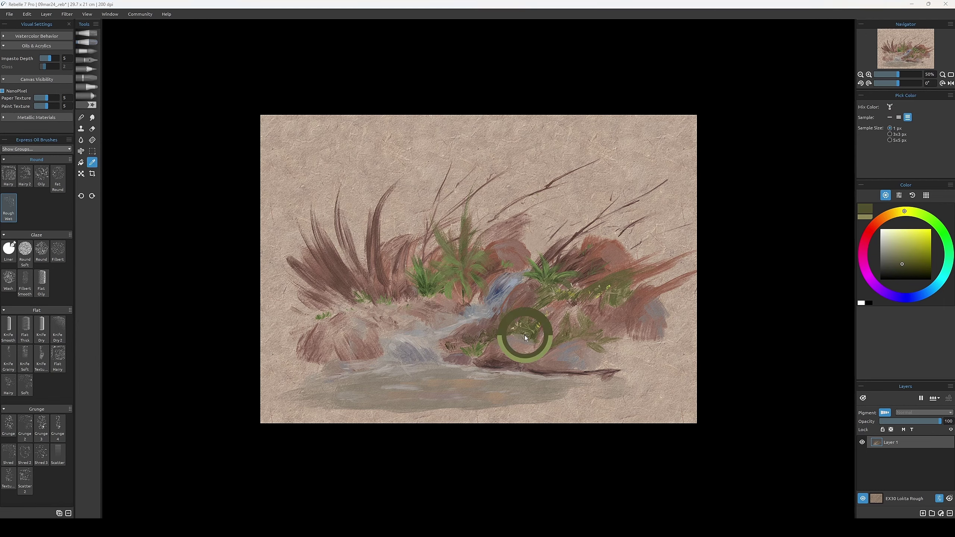
Paint a low strip of green foliage along the left bank below the rusty grasses, using sampled olive and green.
{"action": "left_click", "coordinate": [525, 336], "text": "alt"}
{"action": "mouse_move", "coordinate": [339, 314]}
{"action": "left_mouse_down"}
{"action": "mouse_move", "coordinate": [366, 302]}
{"action": "mouse_move", "coordinate": [334, 305]}
{"action": "mouse_move", "coordinate": [385, 309]}
{"action": "mouse_move", "coordinate": [363, 306]}
{"action": "left_mouse_up"}
{"action": "left_click", "coordinate": [408, 314], "text": "alt"}
{"action": "key", "text": "]"}
{"action": "key", "text": "]"}
{"action": "key", "text": "]"}
{"action": "key", "text": "]"}
{"action": "key", "text": "]"}
{"action": "key", "text": "]"}
{"action": "key", "text": "]"}
{"action": "key", "text": "]"}
{"action": "key", "text": "]"}
{"action": "key", "text": "]"}
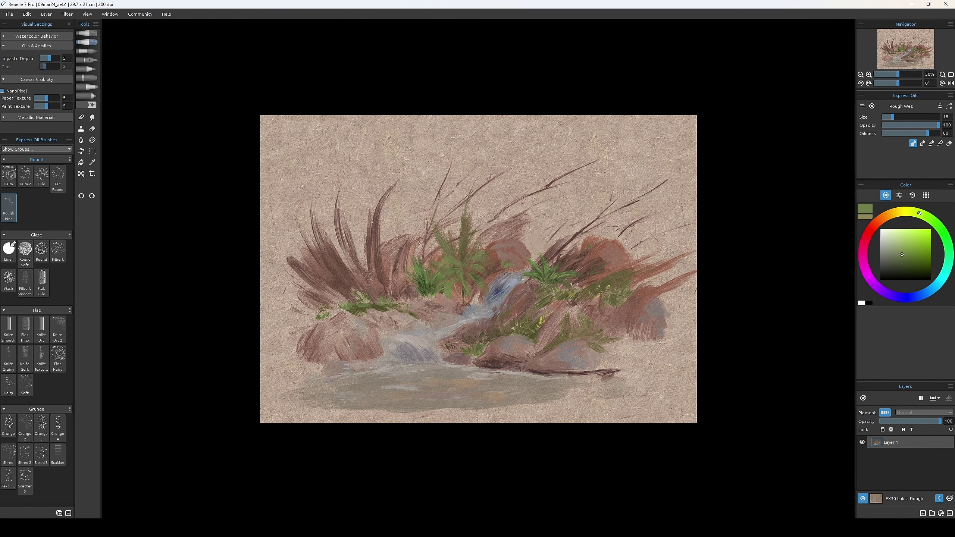
Extend the low green strip along the left bank below the grasses, using sampled greens and a larger brush.
{"action": "left_click", "coordinate": [339, 306], "text": "alt"}
{"action": "left_click", "coordinate": [353, 294], "text": "alt"}
{"action": "key", "text": "]"}
{"action": "key", "text": "]"}
{"action": "key", "text": "]"}
{"action": "key", "text": "]"}
{"action": "key", "text": "]"}
{"action": "key", "text": "]"}
{"action": "key", "text": "]"}
Add sampled light green strokes to the leafy plant between the left grasses and the central plant, at brush size 14.
{"action": "left_click", "coordinate": [408, 298], "text": "alt"}
{"action": "left_click", "coordinate": [429, 278], "text": "alt"}
{"action": "key", "text": "["}
{"action": "key", "text": "["}
{"action": "key", "text": "["}
{"action": "key", "text": "["}
{"action": "key", "text": "["}
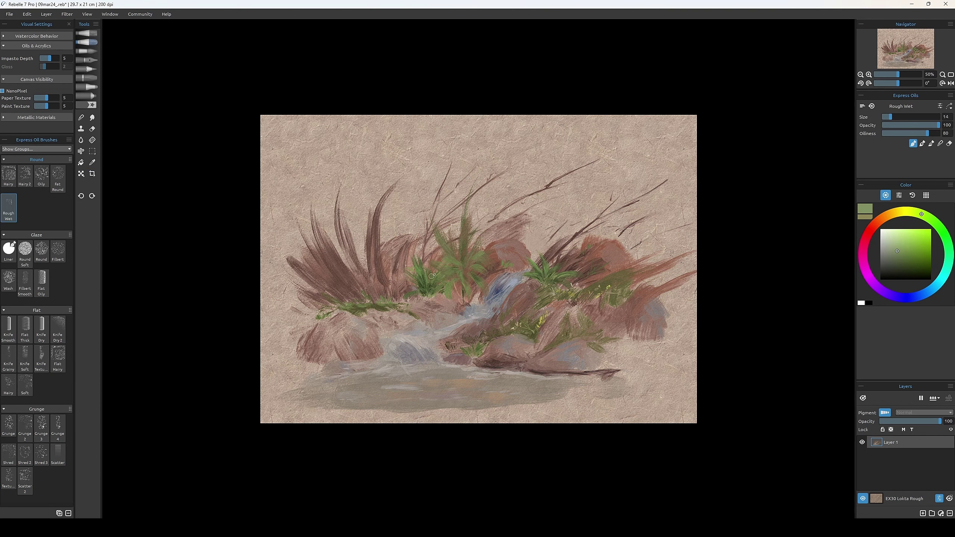
Paint small beige, pale yellow and brown touches along the bank below the central green plant.
{"action": "left_click", "coordinate": [457, 291], "text": "alt"}
{"action": "left_click", "coordinate": [676, 158], "text": "alt"}
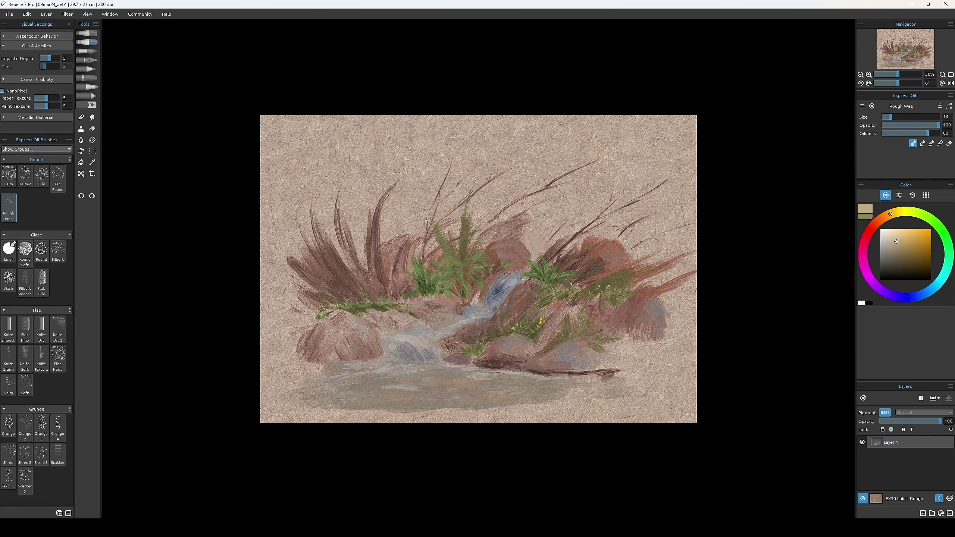
{"action": "left_click", "coordinate": [436, 300], "text": "alt"}
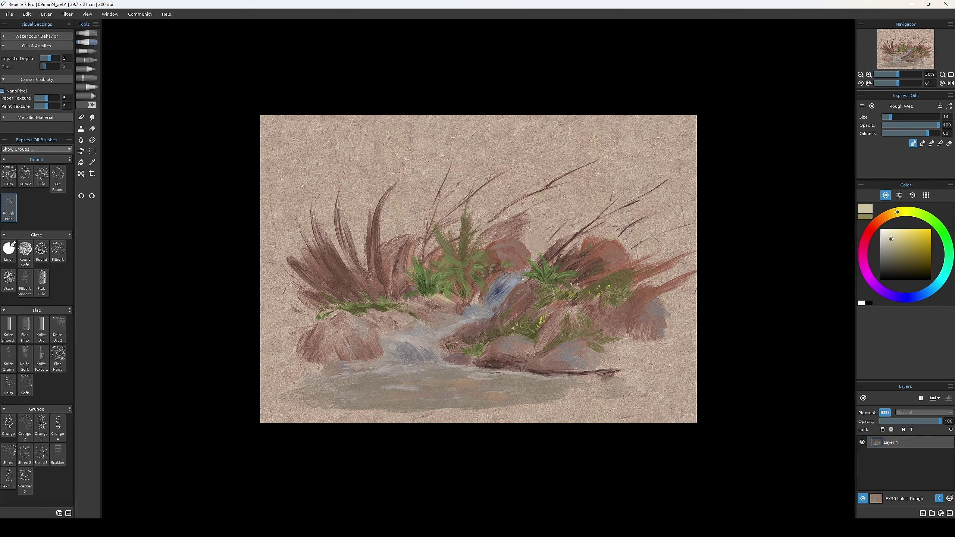
{"action": "left_click", "coordinate": [447, 305], "text": "alt"}
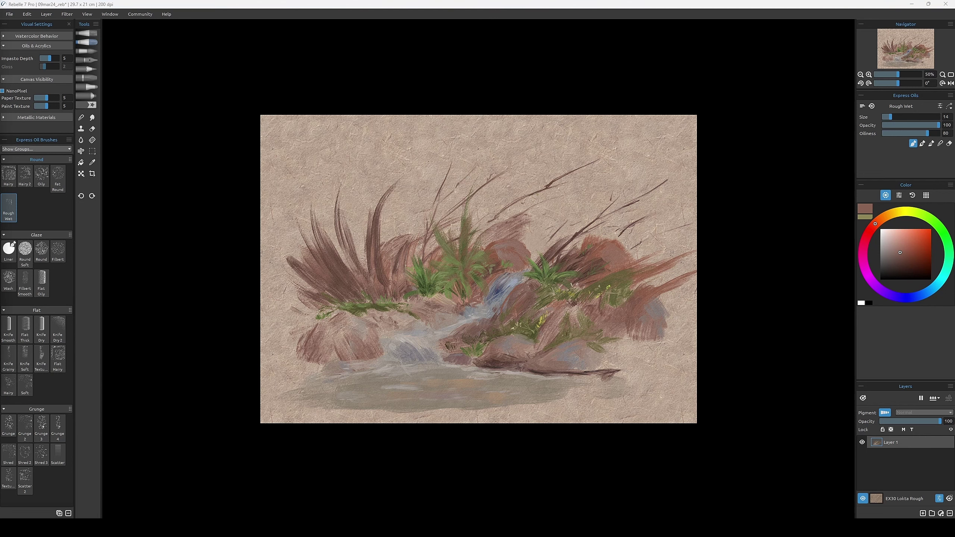
{"action": "left_click", "coordinate": [409, 297], "text": "alt"}
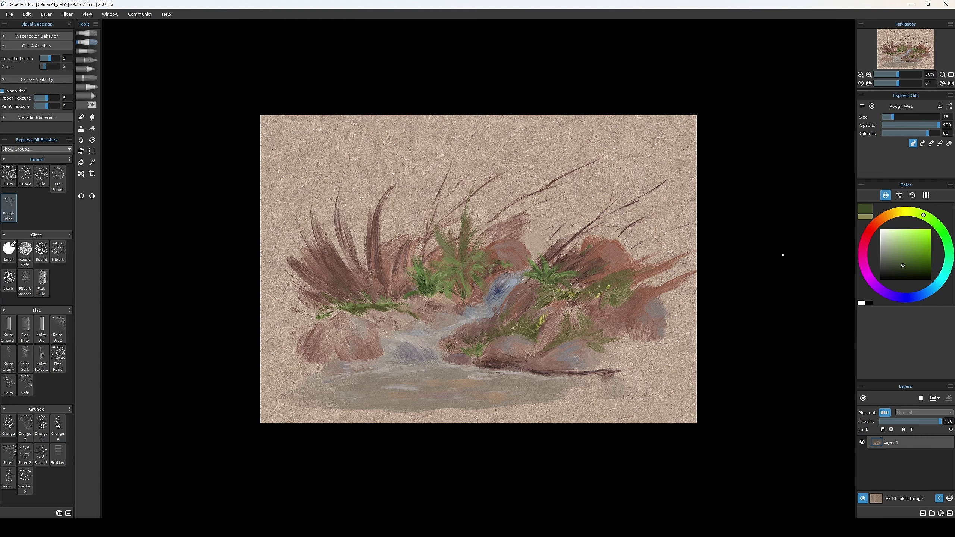
Choose a yellow and dab small flowers in the foliage above the lower rocks, undoing stray strokes.
{"action": "left_click", "coordinate": [898, 211]}
{"action": "left_click", "coordinate": [907, 236]}
{"action": "key", "text": "bracketright"}
{"action": "key", "text": "bracketright"}
{"action": "key", "text": "ctrl+z"}
{"action": "key", "text": "ctrl+z"}
{"action": "key", "text": "ctrl+z"}
Deepen the central green plant with dark olive-green strokes at brush size 16, undoing the last stray stroke.
{"action": "left_click", "coordinate": [588, 329], "text": "alt"}
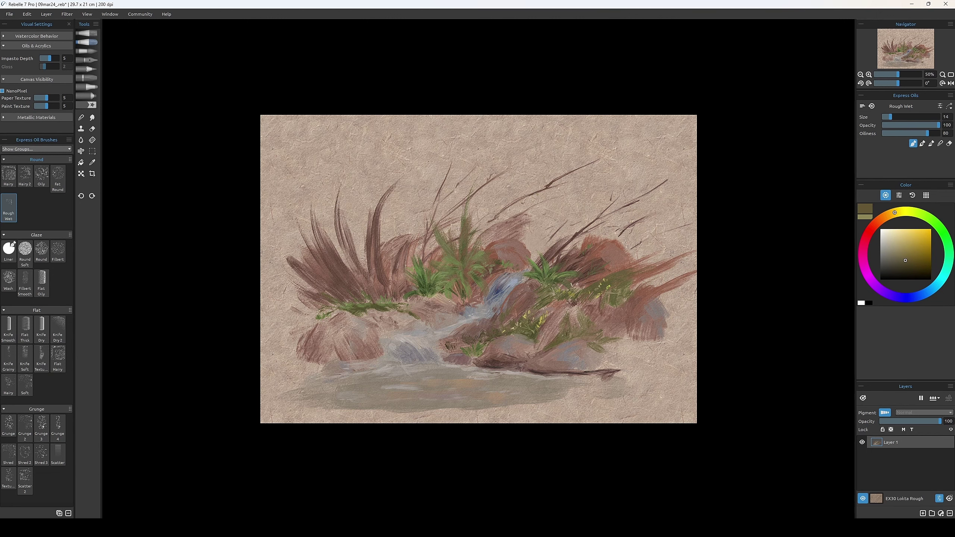
{"action": "left_click", "coordinate": [566, 189], "text": "alt"}
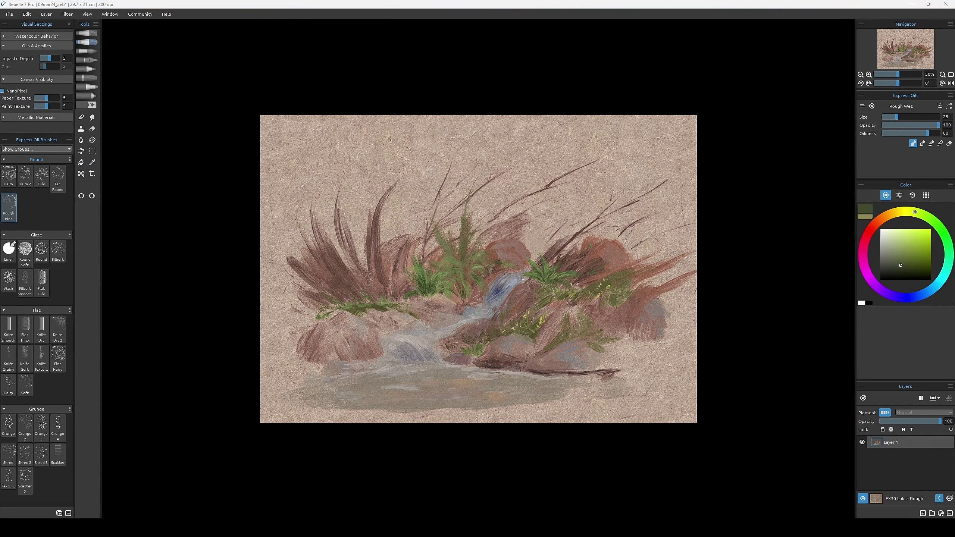
{"action": "key", "text": "ctrl+z"}
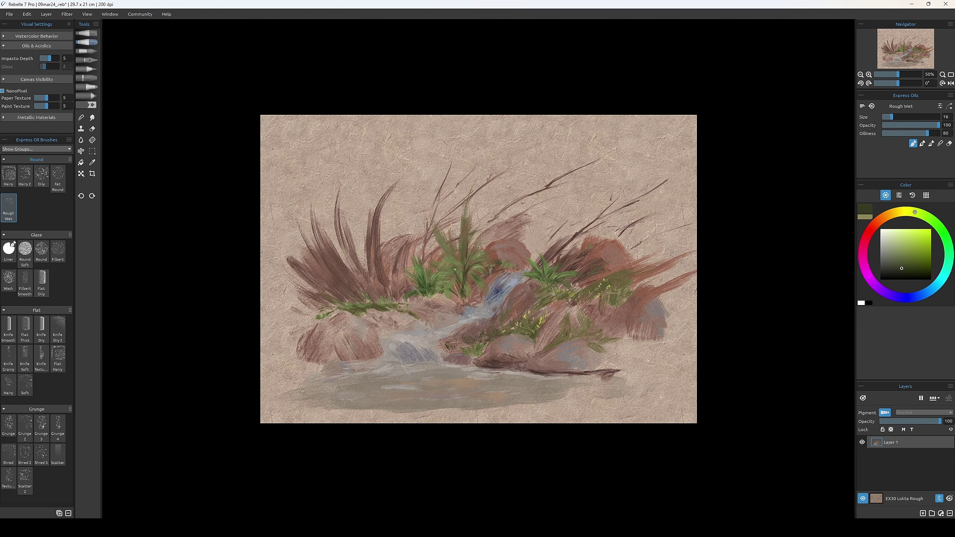
{"action": "left_click", "coordinate": [653, 228], "text": "alt"}
Duplicate the painting layer and apply Color Balance to the copy, shifting midtones toward cyan and setting blue to 47.
{"action": "key", "text": "ctrl+j"}
{"action": "key", "text": "ctrl+b"}
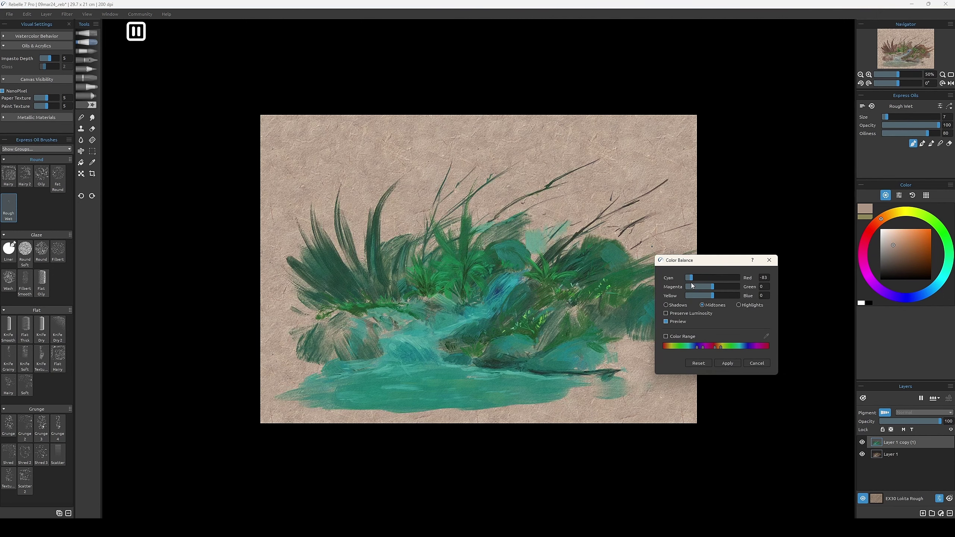
{"action": "mouse_move", "coordinate": [712, 296]}
{"action": "left_mouse_down"}
{"action": "mouse_move", "coordinate": [701, 295]}
{"action": "mouse_move", "coordinate": [724, 297]}
{"action": "left_mouse_up"}
{"action": "left_click", "coordinate": [738, 304]}
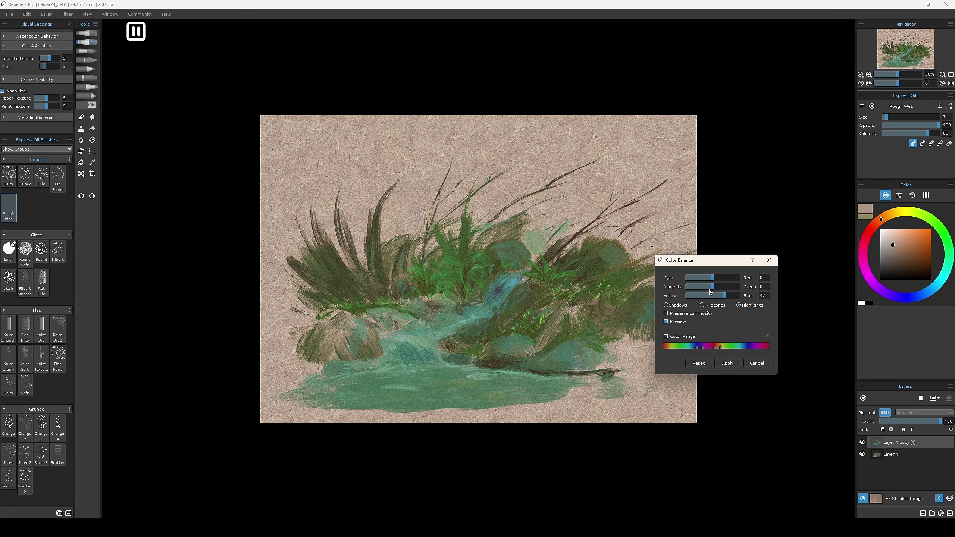
{"action": "left_click", "coordinate": [737, 360]}
Try several blend modes, including Hue, on the recoloured layer copy.
{"action": "key", "text": "e"}
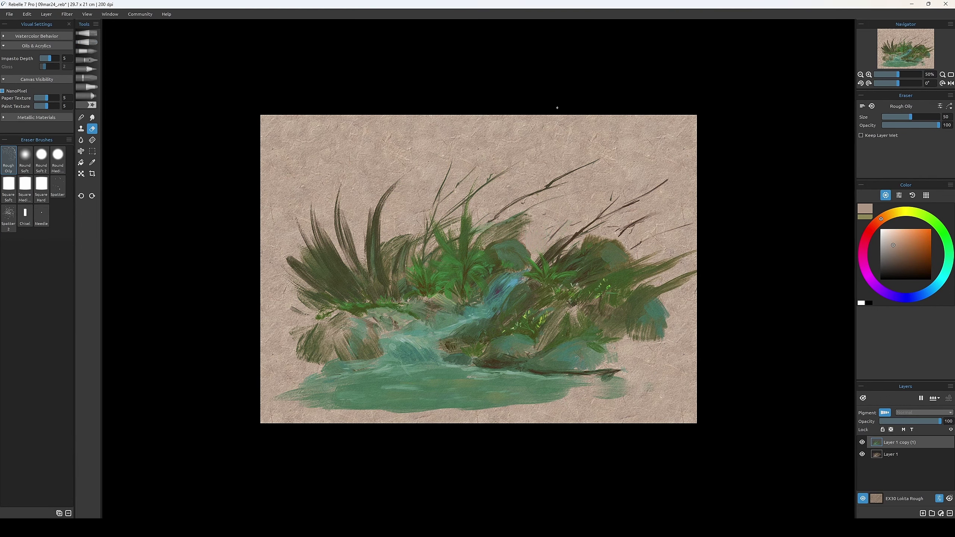
{"action": "key", "text": "b"}
{"action": "left_click", "coordinate": [924, 412]}
{"action": "left_click", "coordinate": [906, 506]}
{"action": "left_click", "coordinate": [924, 412]}
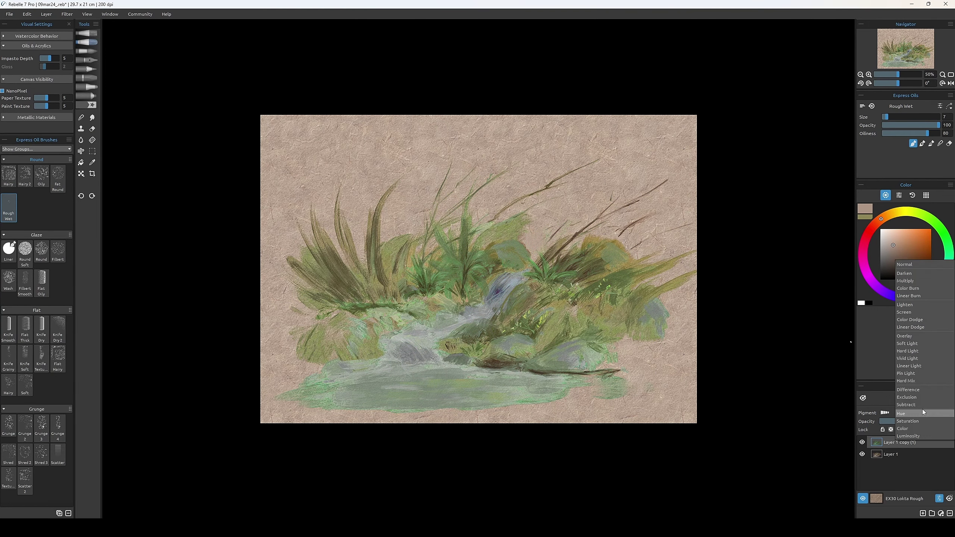
{"action": "left_click", "coordinate": [917, 417]}
{"action": "left_click", "coordinate": [924, 412]}
{"action": "left_click", "coordinate": [913, 419]}
Adjust the recoloured copy's opacity in Normal blend mode and merge it with the layer below.
{"action": "left_click", "coordinate": [923, 412]}
{"action": "left_click", "coordinate": [906, 424]}
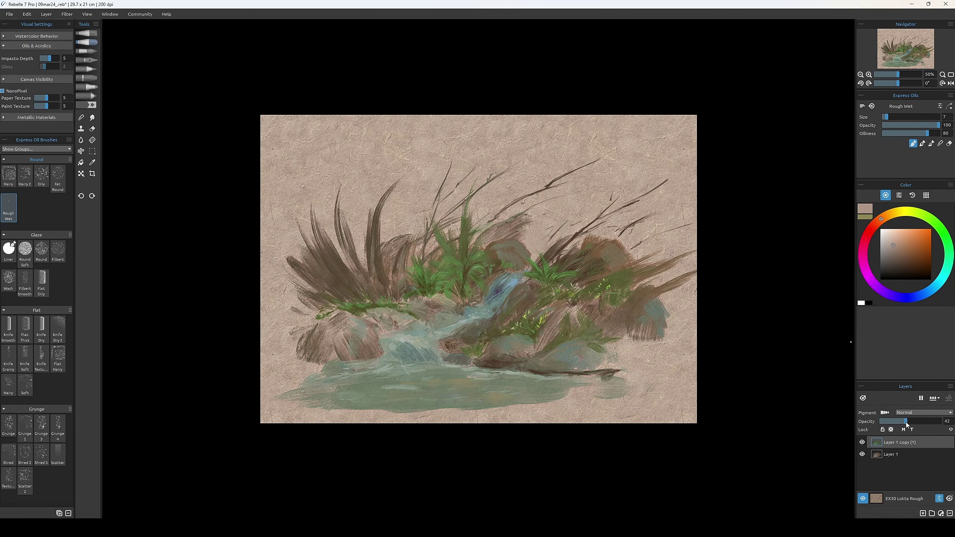
{"action": "key", "text": "ctrl+e"}
Sample blue and pale green water tones and add strokes to the pool, lower cascade and upper waterfall.
{"action": "left_click", "coordinate": [488, 383], "text": "alt"}
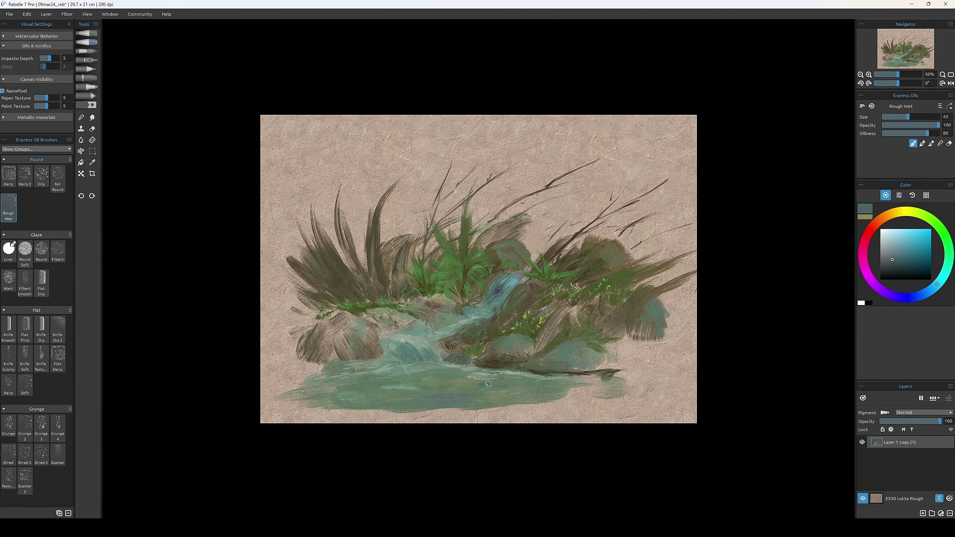
{"action": "key", "text": "bracketleft"}
{"action": "left_click", "coordinate": [394, 355], "text": "alt"}
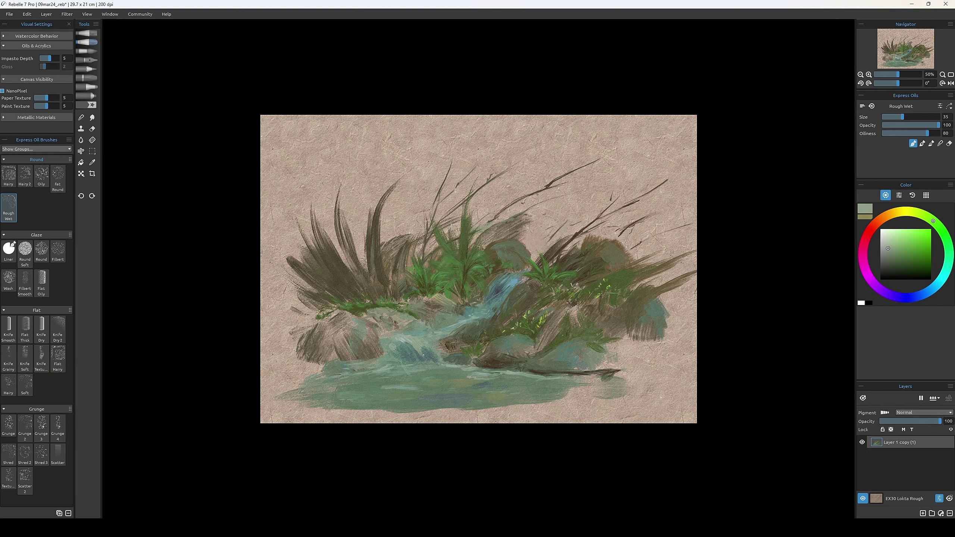
{"action": "left_click", "coordinate": [511, 280], "text": "alt"}
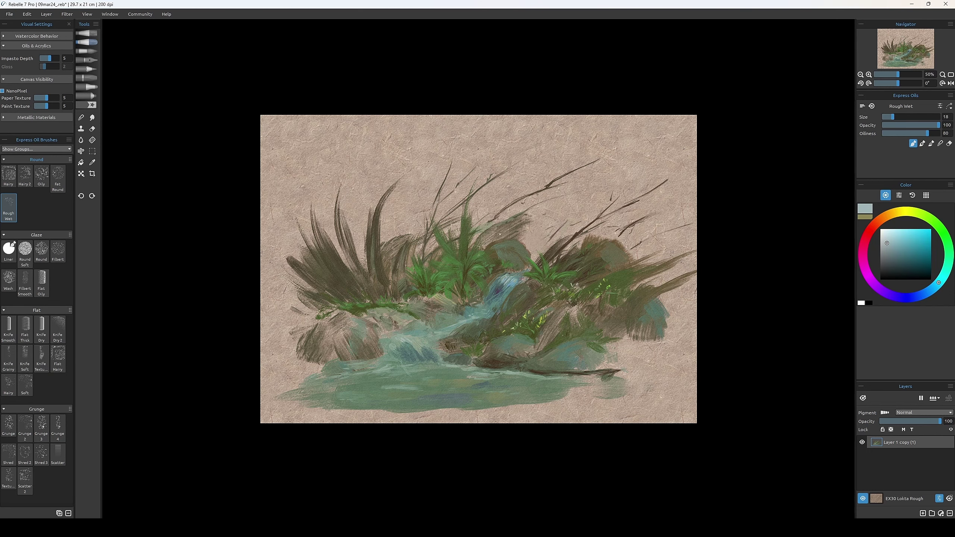
{"action": "key", "text": "ctrl+z"}
Highlight the tops of the two upper rocks beside the waterfall with sampled pale grey-green tones.
{"action": "left_click", "coordinate": [517, 246], "text": "alt"}
{"action": "left_click", "coordinate": [504, 260], "text": "alt"}
{"action": "key", "text": "bracketright"}
{"action": "left_click", "coordinate": [610, 243], "text": "alt"}
{"action": "left_click", "coordinate": [620, 242], "text": "alt"}
{"action": "key", "text": "bracketright"}
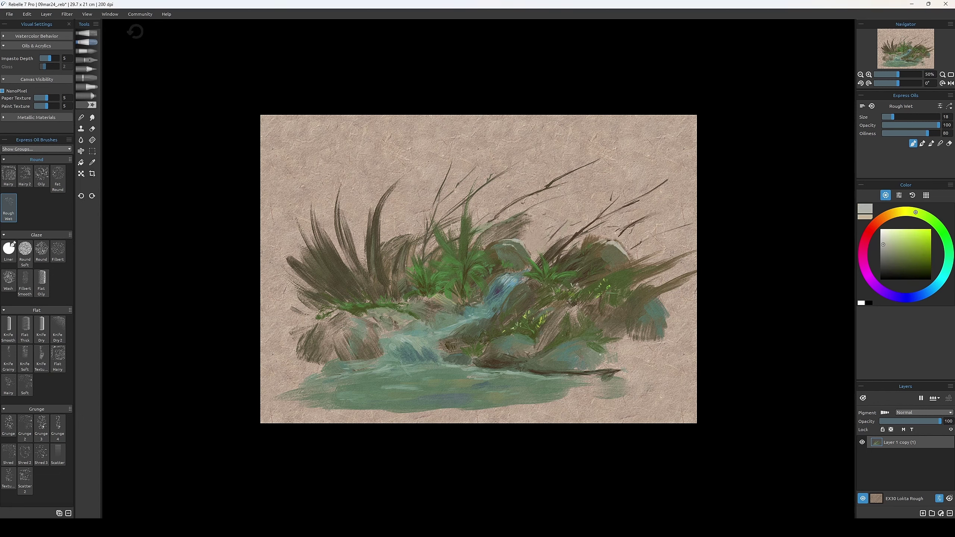
Add sampled green to the lower right foliage and paint a thin waterline along the base of the right rocks.
{"action": "left_click", "coordinate": [521, 338], "text": "alt"}
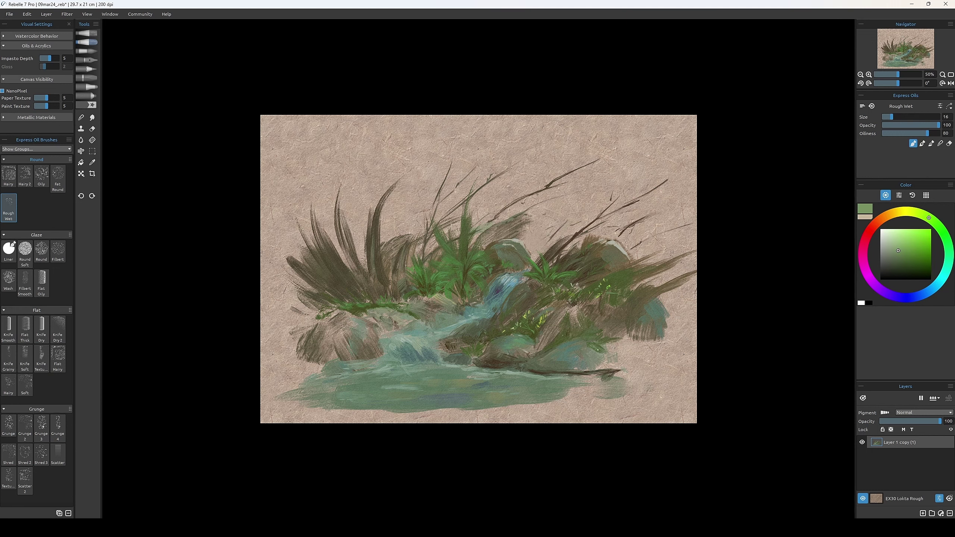
{"action": "left_click", "coordinate": [342, 347], "text": "alt"}
{"action": "left_click", "coordinate": [359, 374], "text": "alt"}
{"action": "left_click", "coordinate": [431, 372], "text": "alt"}
{"action": "left_click_drag", "start_coordinate": [414, 373], "coordinate": [600, 374]}
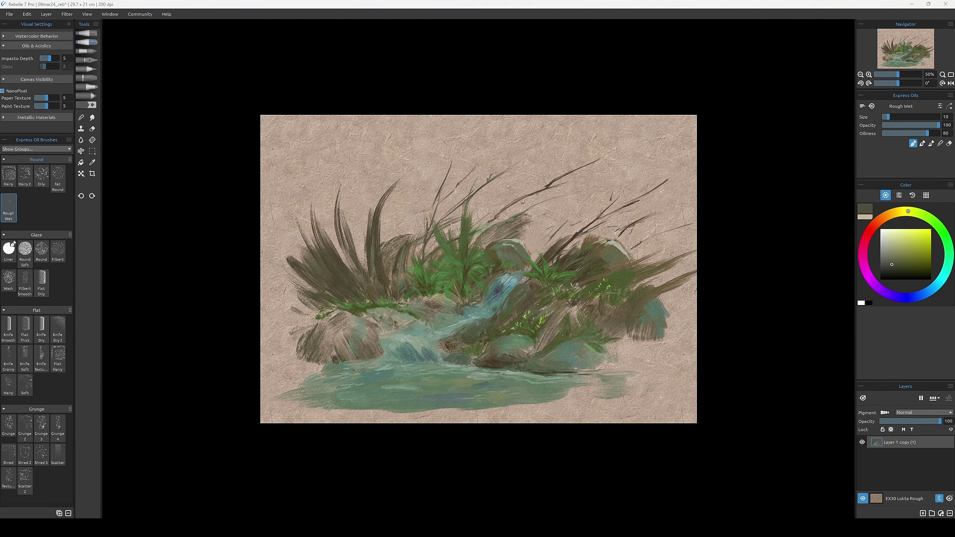
Dab small pale and light green sprigs over the lower middle rock with sampled colours at brush size 10.
{"action": "left_click", "coordinate": [605, 213], "text": "alt"}
{"action": "left_click", "coordinate": [575, 302], "text": "alt"}
{"action": "key", "text": "bracketright"}
{"action": "key", "text": "bracketright"}
{"action": "key", "text": "bracketright"}
{"action": "key", "text": "bracketright"}
{"action": "key", "text": "bracketright"}
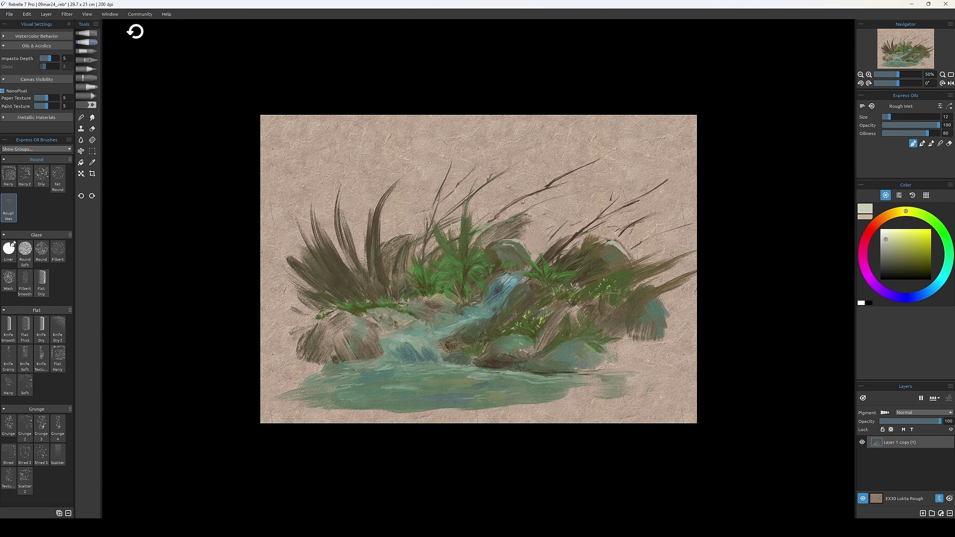
{"action": "left_click", "coordinate": [509, 352], "text": "alt"}
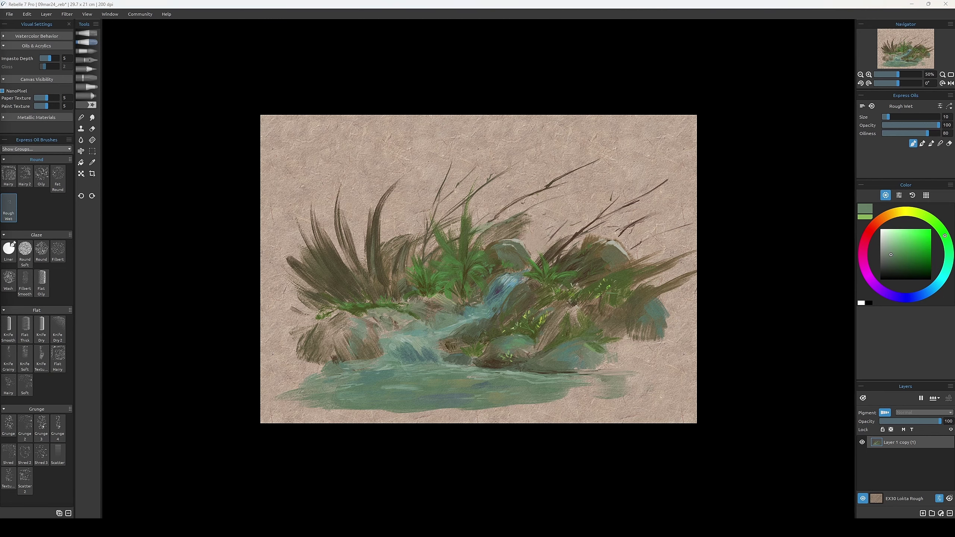
{"action": "left_click", "coordinate": [486, 362], "text": "alt"}
{"action": "key", "text": "bracketleft"}
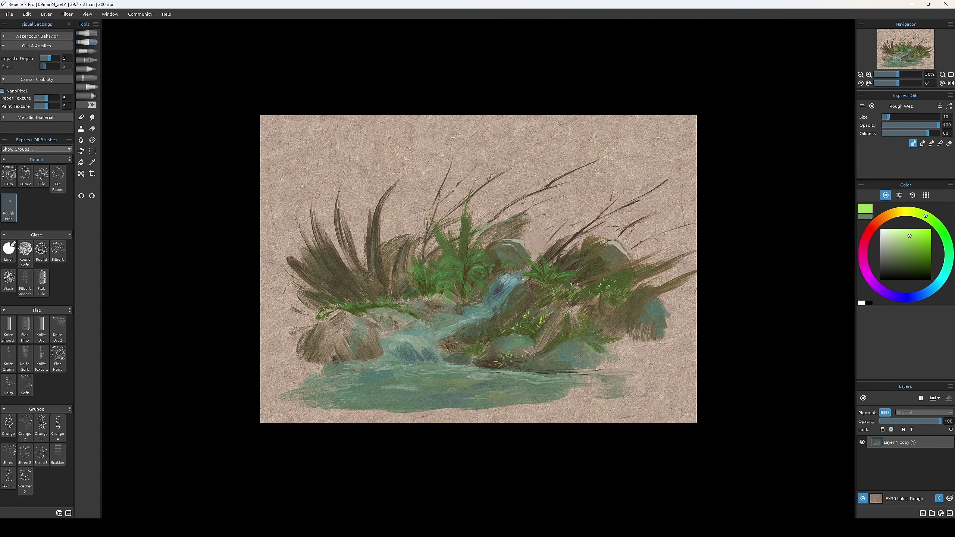
Vary the brush size and add small touches of sampled green to the foliage above the lower rocks.
{"action": "key", "text": "bracketright"}
{"action": "key", "text": "bracketright"}
{"action": "key", "text": "bracketright"}
{"action": "key", "text": "bracketright"}
{"action": "key", "text": "bracketright"}
{"action": "key", "text": "bracketright"}
{"action": "key", "text": "bracketright"}
{"action": "key", "text": "bracketright"}
{"action": "key", "text": "bracketright"}
{"action": "key", "text": "bracketright"}
{"action": "key", "text": "bracketright"}
{"action": "left_click", "coordinate": [574, 306], "text": "alt"}
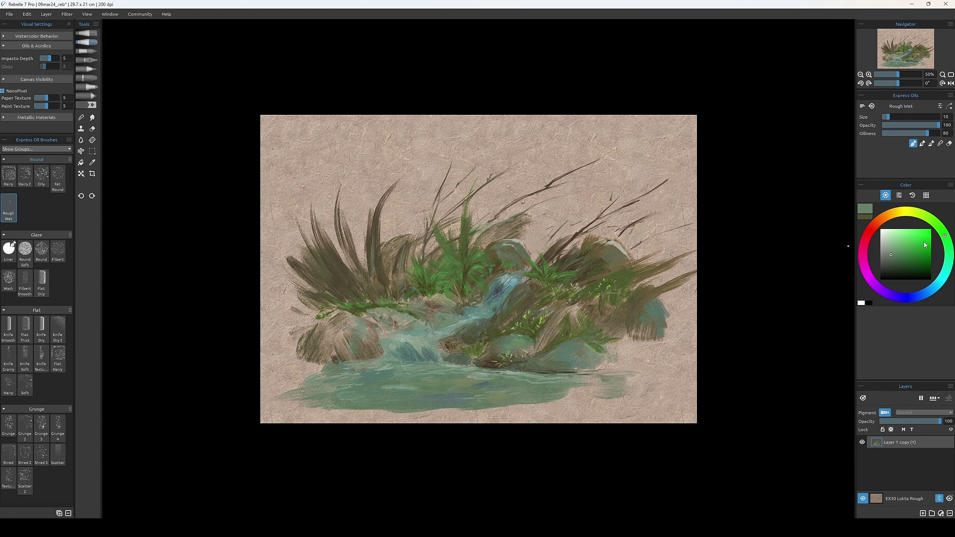
{"action": "key", "text": "bracketleft"}
{"action": "key", "text": "bracketleft"}
{"action": "key", "text": "bracketleft"}
{"action": "key", "text": "bracketleft"}
{"action": "key", "text": "bracketleft"}
{"action": "key", "text": "bracketleft"}
{"action": "key", "text": "bracketleft"}
{"action": "key", "text": "bracketleft"}
Highlight the leaves of the green plant beside the waterfall with light yellow-green, undoing a stray stroke.
{"action": "left_click", "coordinate": [453, 270], "text": "alt"}
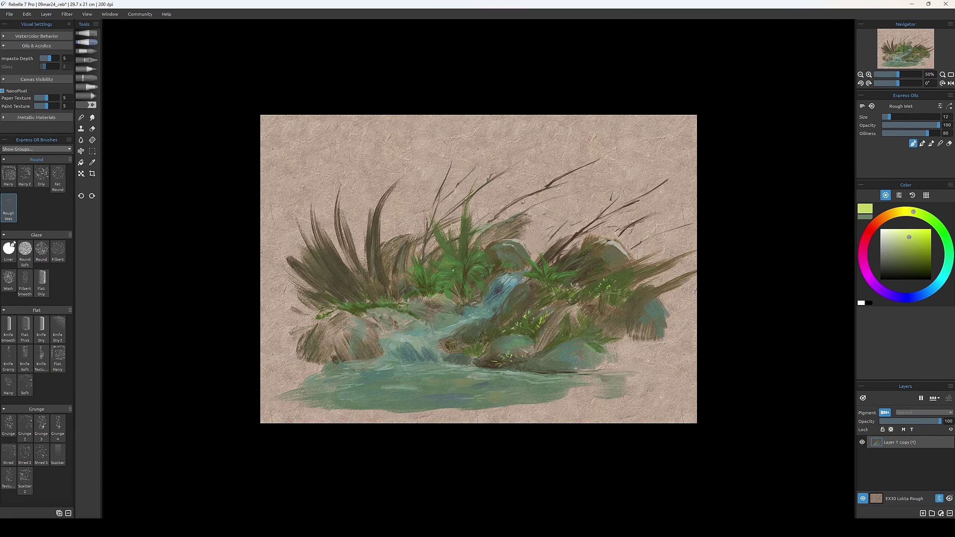
{"action": "key", "text": "ctrl+z"}
{"action": "key", "text": "bracketright"}
{"action": "key", "text": "bracketright"}
Paint strokes over the upper waterfall with sampled water tones and a larger brush.
{"action": "left_click", "coordinate": [506, 298], "text": "alt"}
{"action": "key", "text": "bracketright"}
{"action": "key", "text": "bracketright"}
{"action": "key", "text": "bracketright"}
{"action": "key", "text": "bracketright"}
{"action": "left_click", "coordinate": [501, 297], "text": "alt"}
Choose a paler green, add light touches with the brush at size 12, and save the painting.
{"action": "left_click", "coordinate": [916, 213]}
{"action": "key", "text": "bracketleft"}
{"action": "key", "text": "bracketleft"}
{"action": "key", "text": "bracketleft"}
{"action": "left_click", "coordinate": [900, 241]}
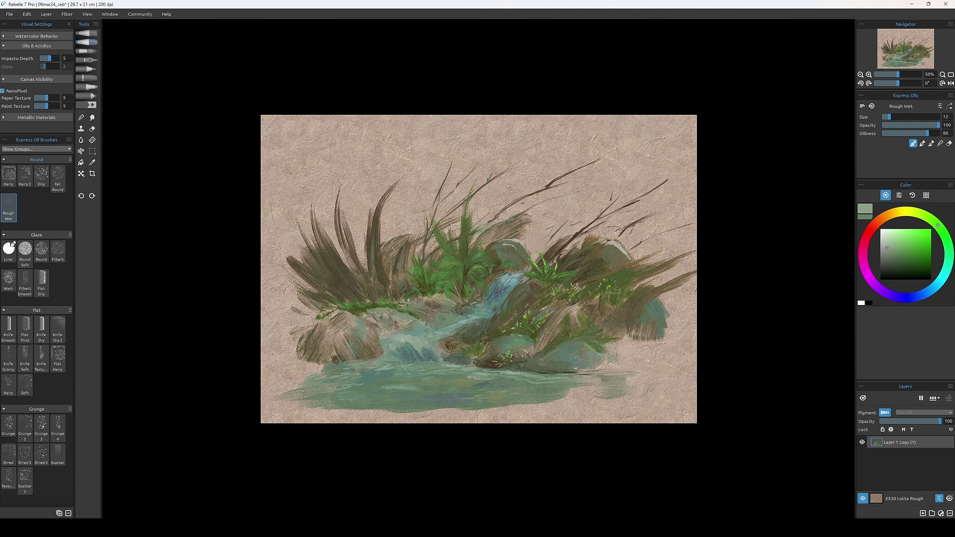
{"action": "key", "text": "ctrl+s"}
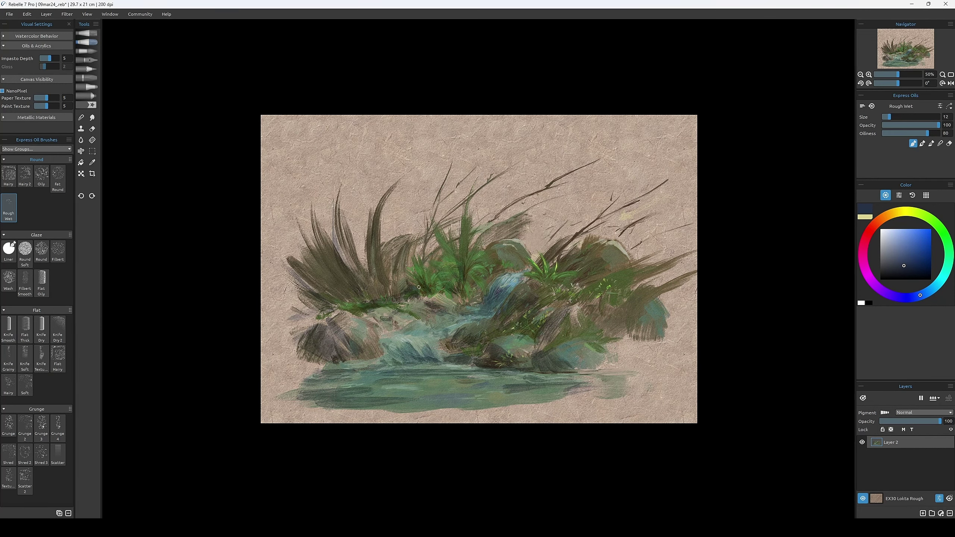
Define small flat stones on the stream's left bank with sampled dark olive and rock tones.
{"action": "key", "text": "bracketleft"}
{"action": "left_click", "coordinate": [456, 312], "text": "alt"}
{"action": "left_click", "coordinate": [462, 313], "text": "alt"}
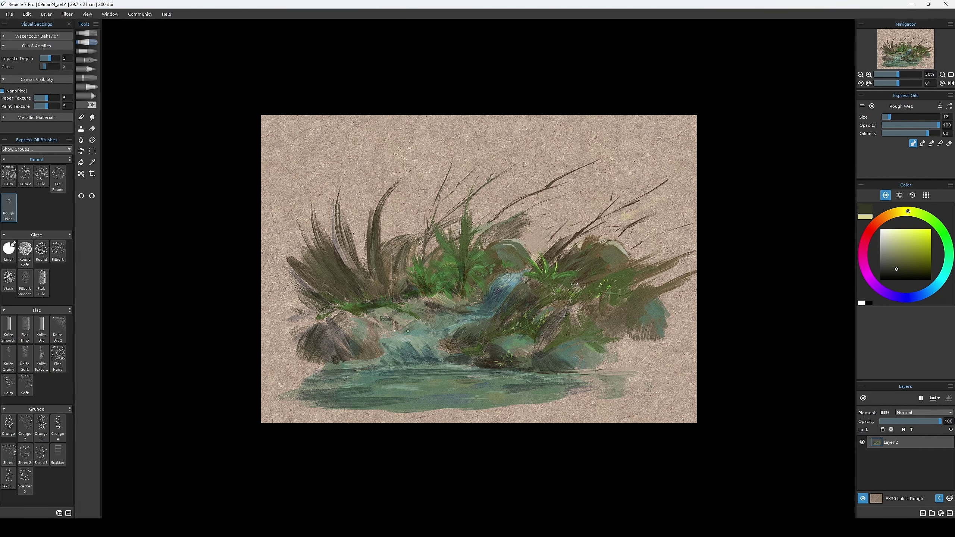
{"action": "left_click", "coordinate": [414, 325], "text": "alt"}
{"action": "key", "text": "bracketright"}
{"action": "key", "text": "bracketright"}
{"action": "key", "text": "bracketright"}
Work sampled water tones into the stream around the stones between the two cascades.
{"action": "left_click", "coordinate": [443, 320], "text": "alt"}
{"action": "left_click", "coordinate": [477, 311], "text": "alt"}
{"action": "left_click", "coordinate": [494, 273], "text": "alt"}
{"action": "key", "text": "bracketleft"}
{"action": "key", "text": "bracketleft"}
{"action": "key", "text": "bracketleft"}
{"action": "left_click", "coordinate": [436, 317], "text": "alt"}
Undo the unwanted stream strokes and rework the water with sampled light teal at brush size 12.
{"action": "key", "text": "ctrl+z"}
{"action": "key", "text": "bracketleft"}
{"action": "key", "text": "bracketright"}
{"action": "key", "text": "bracketright"}
{"action": "key", "text": "ctrl+z"}
{"action": "left_click", "coordinate": [493, 314], "text": "alt"}
{"action": "key", "text": "bracketright"}
{"action": "key", "text": "bracketright"}
{"action": "key", "text": "ctrl+z"}
{"action": "left_click", "coordinate": [494, 314], "text": "alt"}
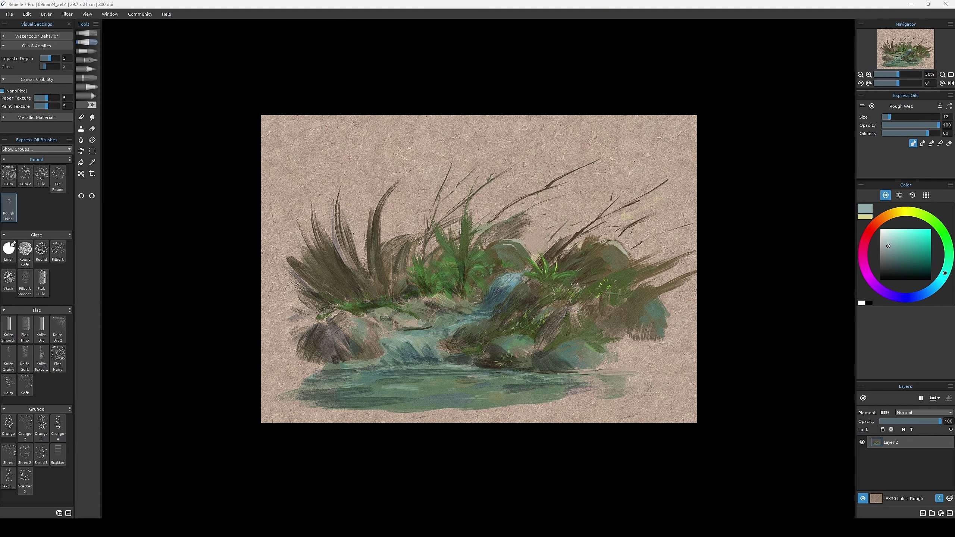
Highlight the crest of the upper waterfall with pale blue-white strokes at brush size 14.
{"action": "left_click", "coordinate": [512, 288], "text": "alt"}
{"action": "key", "text": "bracketright"}
{"action": "key", "text": "bracketright"}
{"action": "left_click", "coordinate": [506, 275], "text": "alt"}
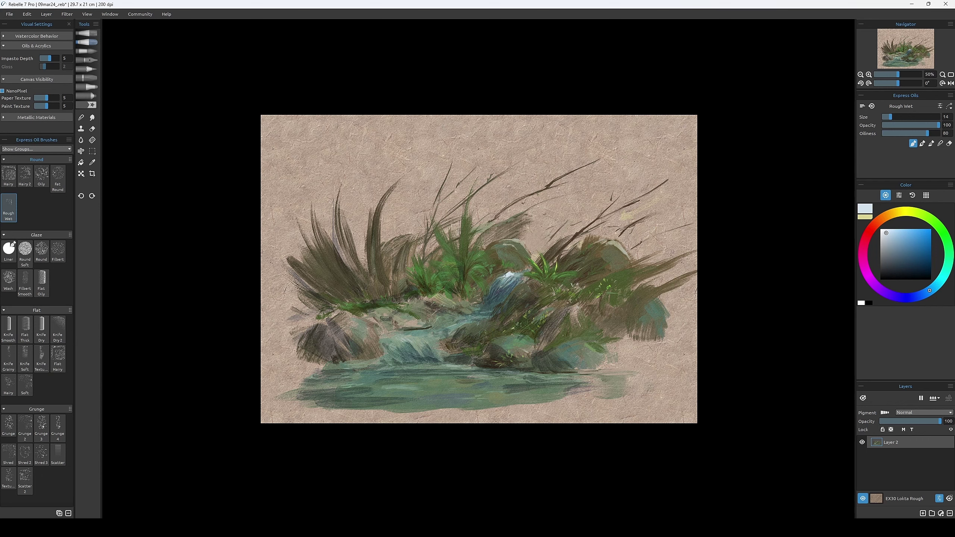
Mirror the canvas view and paint pale foam at the foot of the lower cascade.
{"action": "key", "text": "m"}
{"action": "key", "text": "ctrl+z"}
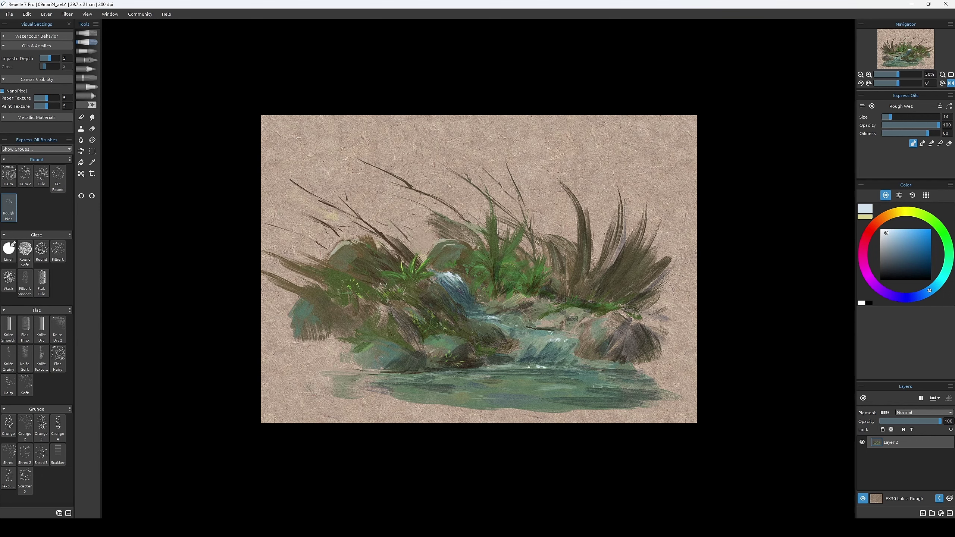
{"action": "left_click", "coordinate": [537, 350], "text": "alt"}
{"action": "left_click", "coordinate": [550, 354], "text": "alt"}
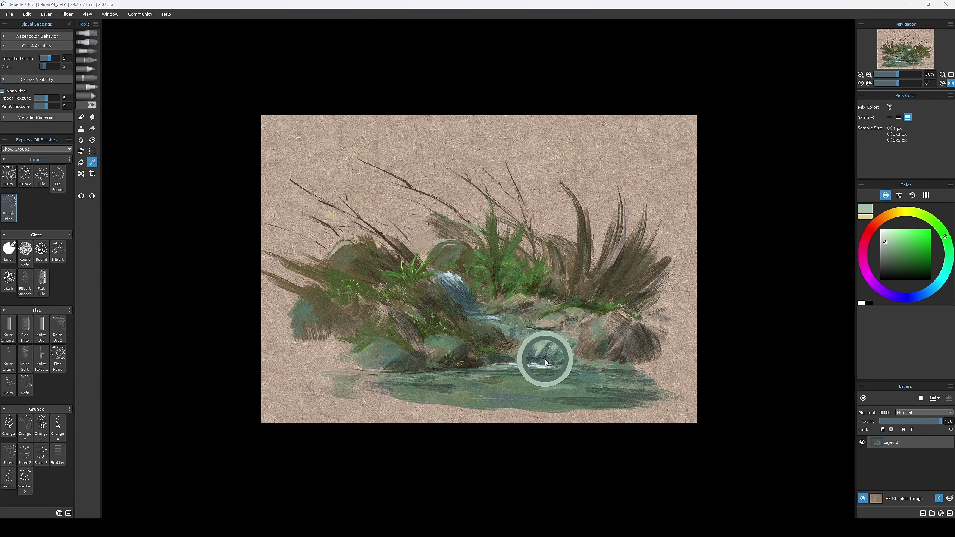
{"action": "left_click", "coordinate": [500, 357], "text": "alt"}
Darken the base of the large boulder beside the lower cascade with sampled dark brown and refine its side.
{"action": "left_click", "coordinate": [590, 361], "text": "alt"}
{"action": "left_click_drag", "start_coordinate": [578, 363], "coordinate": [647, 366]}
{"action": "key", "text": "bracketleft"}
{"action": "key", "text": "bracketleft"}
{"action": "left_click_drag", "start_coordinate": [579, 365], "coordinate": [615, 358]}
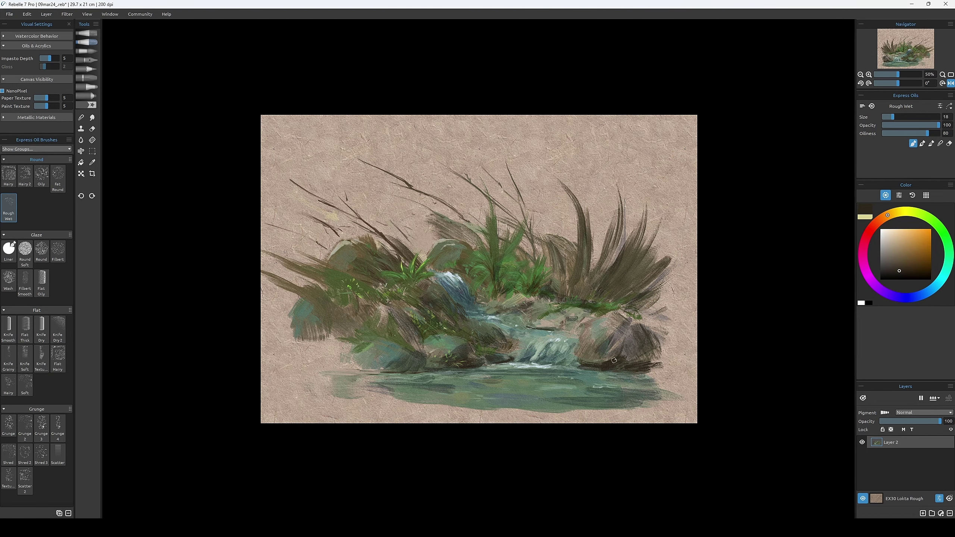
{"action": "left_click", "coordinate": [579, 350], "text": "alt"}
{"action": "key", "text": "bracketleft"}
Touch up the mossy bank behind the large boulder with sampled dark green and tan at up to brush size 20.
{"action": "left_click", "coordinate": [597, 305], "text": "alt"}
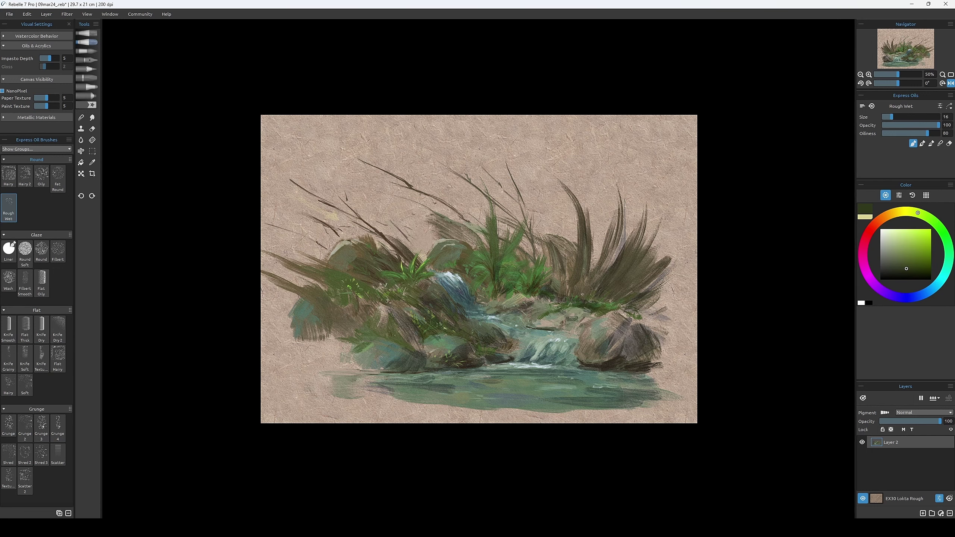
{"action": "key", "text": "bracketright"}
{"action": "key", "text": "bracketright"}
{"action": "left_click", "coordinate": [583, 289], "text": "alt"}
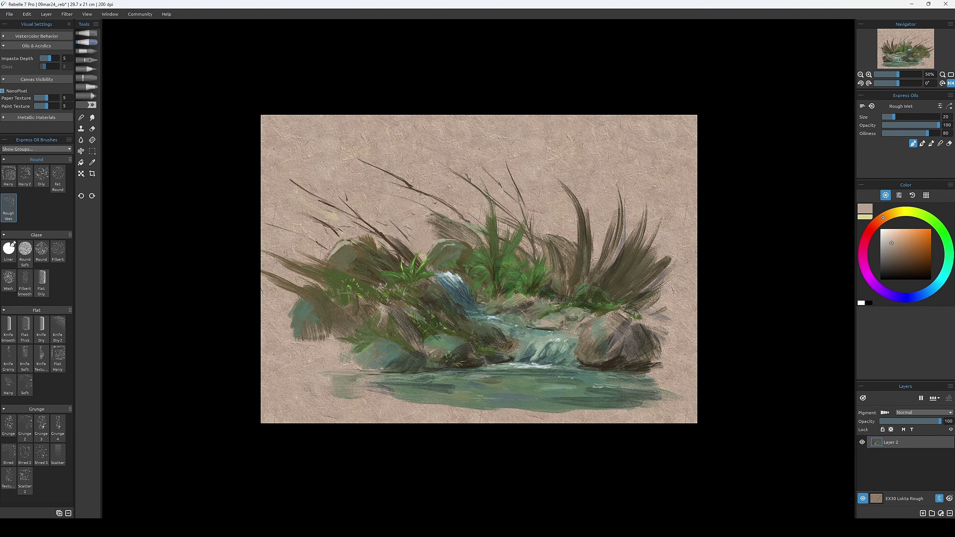
Sample a pale grey and refine the flat stones beside the stream at brush size 10.
{"action": "left_click", "coordinate": [564, 328], "text": "alt"}
{"action": "left_click", "coordinate": [564, 330], "text": "alt"}
{"action": "key", "text": "bracketleft"}
{"action": "key", "text": "bracketleft"}
{"action": "key", "text": "bracketleft"}
{"action": "key", "text": "bracketleft"}
{"action": "key", "text": "bracketleft"}
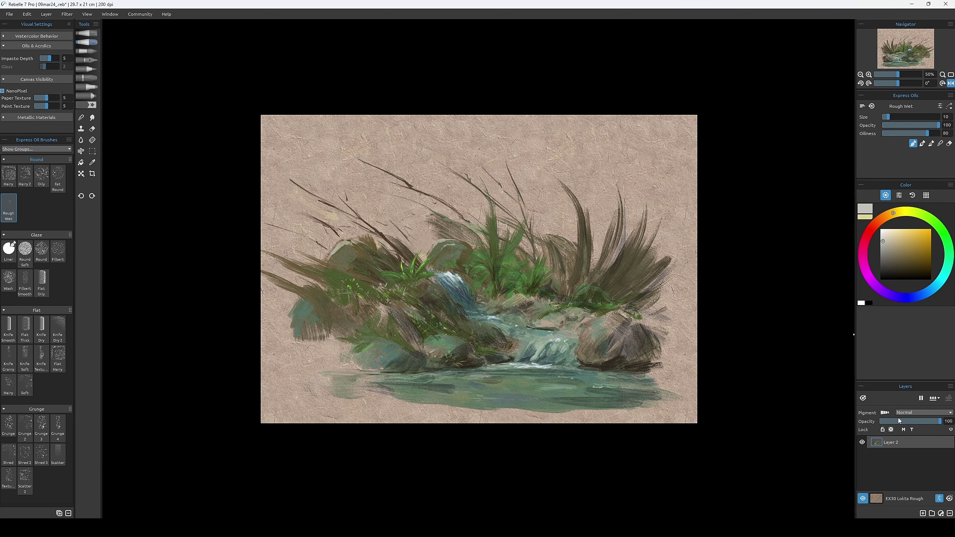
Enable pigment colour mixing for the layer and choose a light yellow-green with brush size 35.
{"action": "left_click", "coordinate": [884, 412]}
{"action": "key", "text": "ctrl+plus"}
{"action": "left_click", "coordinate": [898, 242]}
{"action": "key", "text": "bracketright"}
{"action": "key", "text": "bracketright"}
{"action": "key", "text": "bracketright"}
{"action": "key", "text": "bracketright"}
{"action": "key", "text": "bracketright"}
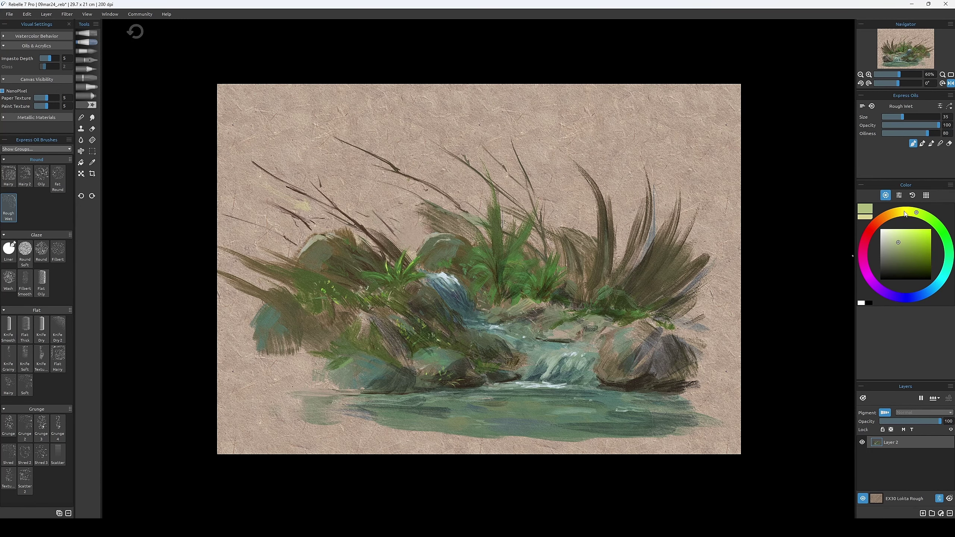
Paint yellow-green and muted blue reflections across the pool, reducing the brush from size 25 to 16.
{"action": "key", "text": "bracketleft"}
{"action": "key", "text": "bracketleft"}
{"action": "left_click", "coordinate": [416, 423], "text": "alt"}
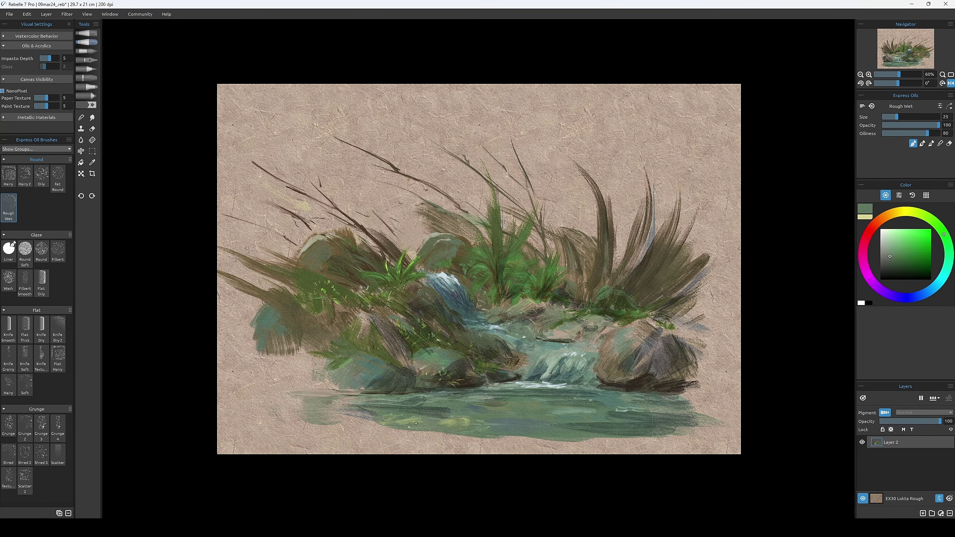
{"action": "left_click", "coordinate": [416, 423], "text": "alt"}
{"action": "key", "text": "bracketleft"}
{"action": "key", "text": "bracketleft"}
{"action": "key", "text": "bracketleft"}
{"action": "key", "text": "bracketleft"}
{"action": "key", "text": "bracketleft"}
{"action": "key", "text": "bracketleft"}
{"action": "key", "text": "bracketleft"}
{"action": "key", "text": "bracketleft"}
{"action": "key", "text": "bracketleft"}
{"action": "left_click", "coordinate": [500, 424], "text": "alt"}
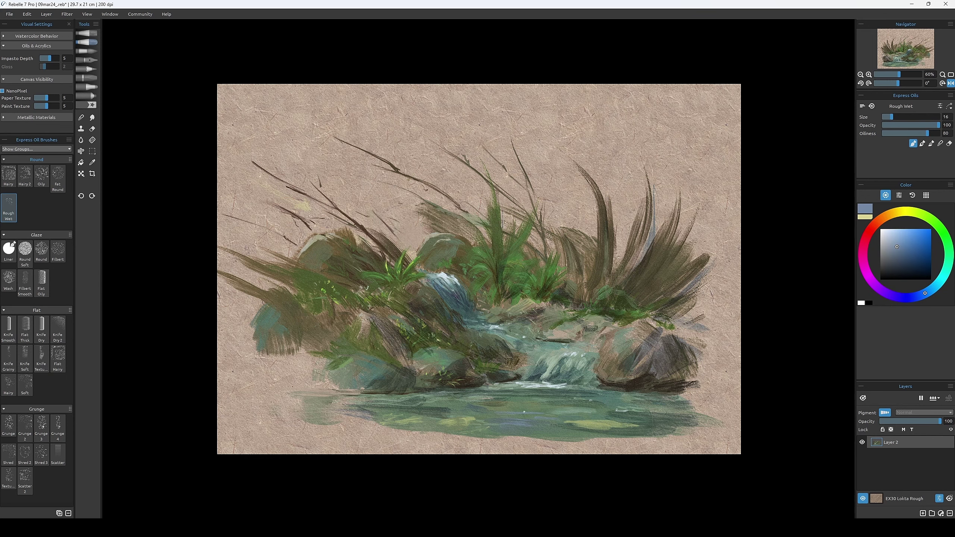
Sample a soft grey-green from the lower cascade at brush size 40 and mirror the canvas view.
{"action": "left_click", "coordinate": [536, 372], "text": "alt"}
{"action": "key", "text": "bracketright"}
{"action": "key", "text": "bracketright"}
{"action": "key", "text": "bracketright"}
{"action": "key", "text": "bracketright"}
{"action": "key", "text": "bracketright"}
{"action": "key", "text": "bracketright"}
{"action": "key", "text": "m"}
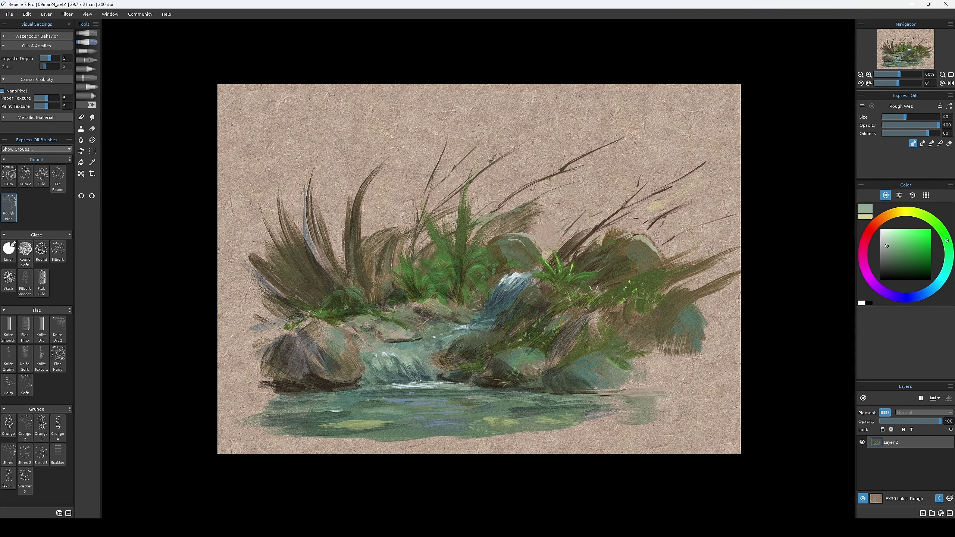
Rework the stream just above the lower cascade with sampled muted teal at brush size 18.
{"action": "key", "text": "bracketleft"}
{"action": "key", "text": "bracketleft"}
{"action": "key", "text": "bracketleft"}
{"action": "key", "text": "bracketleft"}
{"action": "key", "text": "bracketleft"}
{"action": "key", "text": "bracketleft"}
{"action": "key", "text": "bracketleft"}
{"action": "key", "text": "bracketleft"}
{"action": "left_click", "coordinate": [409, 338], "text": "alt"}
{"action": "left_click", "coordinate": [410, 337], "text": "alt"}
{"action": "left_click", "coordinate": [410, 337], "text": "alt"}
{"action": "key", "text": "bracketright"}
{"action": "key", "text": "bracketright"}
{"action": "key", "text": "bracketright"}
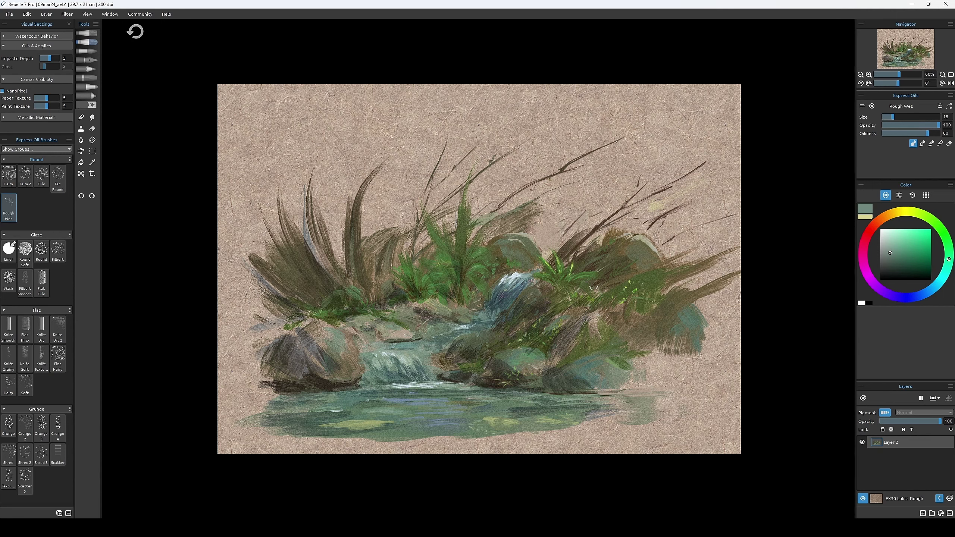
Brighten the upper waterfall and its run-off with pale blue-white strokes.
{"action": "left_click", "coordinate": [465, 326], "text": "alt"}
{"action": "key", "text": "bracketright"}
{"action": "key", "text": "bracketright"}
{"action": "key", "text": "bracketright"}
{"action": "key", "text": "bracketright"}
{"action": "key", "text": "bracketright"}
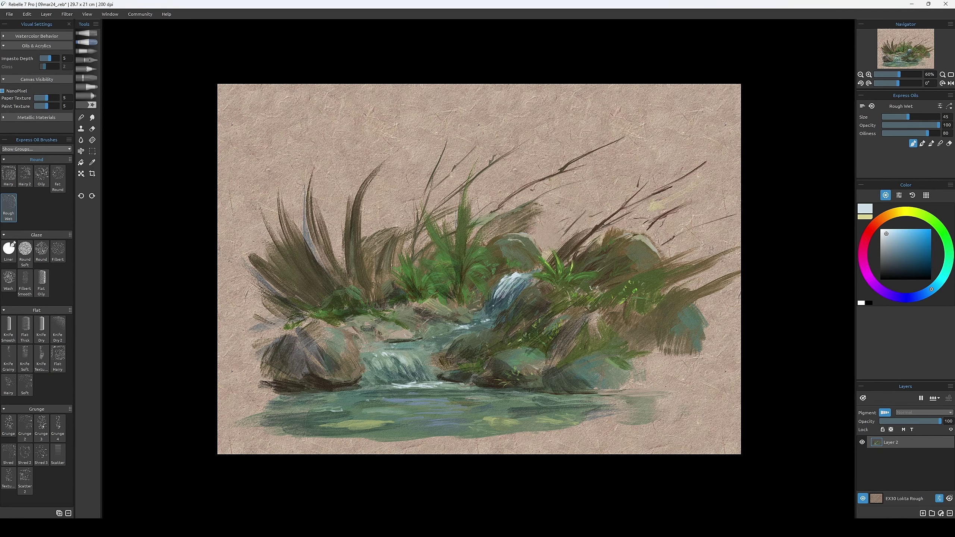
Mirror the canvas view and refine the foot of the upper waterfall with sampled dark teal, green and pale blue.
{"action": "left_click", "coordinate": [497, 306], "text": "alt"}
{"action": "left_click", "coordinate": [486, 321], "text": "alt"}
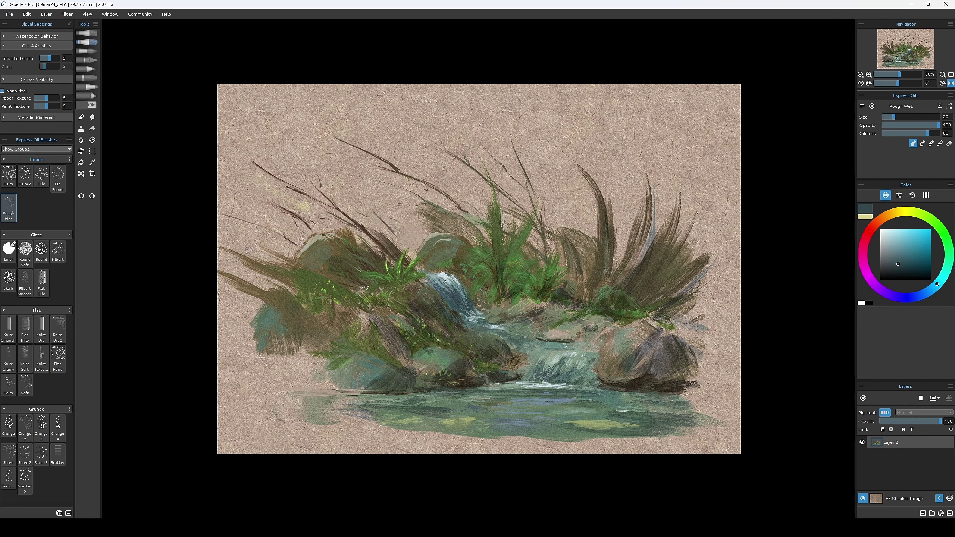
{"action": "key", "text": "bracketright"}
{"action": "left_click", "coordinate": [496, 328], "text": "alt"}
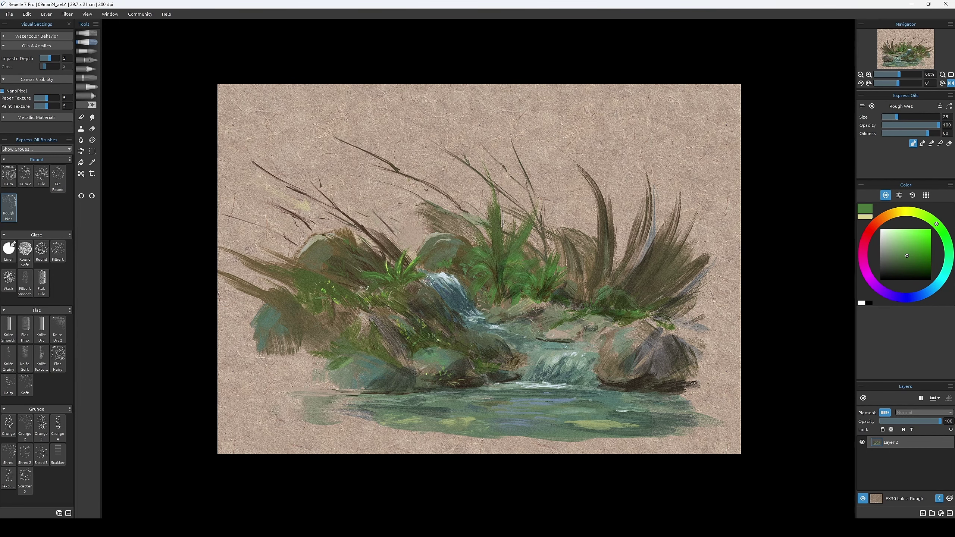
{"action": "key", "text": "bracketleft"}
{"action": "left_click", "coordinate": [449, 278], "text": "alt"}
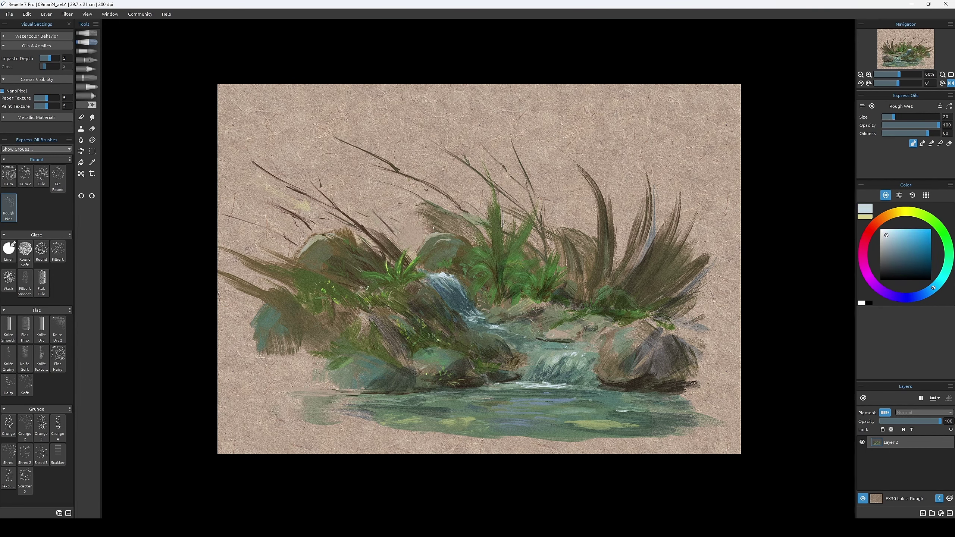
Add a new layer and highlight the flat stone beside the stream with pale yellow at brush size 16.
{"action": "key", "text": "bracketright"}
{"action": "key", "text": "bracketright"}
{"action": "key", "text": "bracketright"}
{"action": "key", "text": "bracketright"}
{"action": "key", "text": "bracketright"}
{"action": "left_click", "coordinate": [541, 301], "text": "alt"}
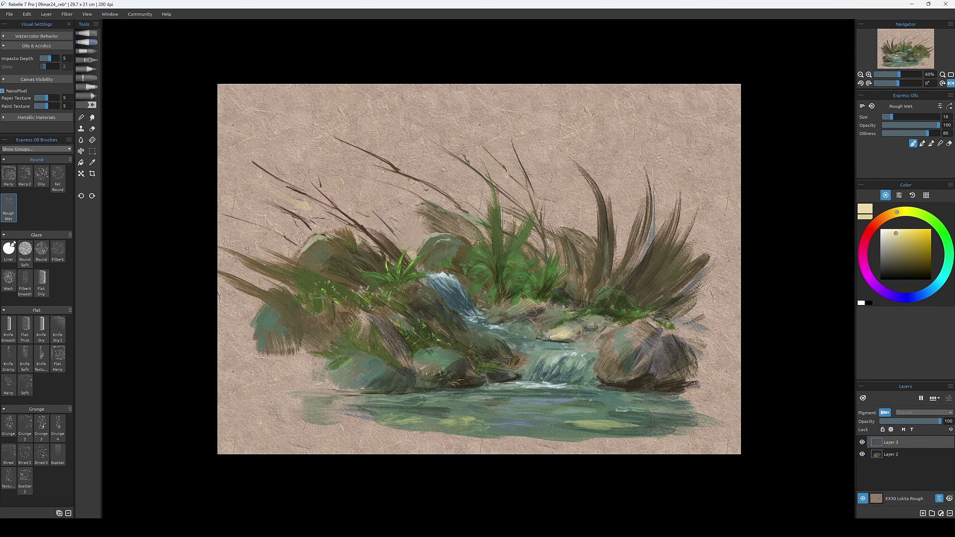
Paint pale yellow light onto the stream-facing side of the large boulder.
{"action": "left_click_drag", "start_coordinate": [633, 324], "coordinate": [611, 352]}
{"action": "key", "text": "bracketright"}
{"action": "key", "text": "bracketright"}
{"action": "key", "text": "bracketright"}
{"action": "key", "text": "bracketright"}
{"action": "key", "text": "bracketright"}
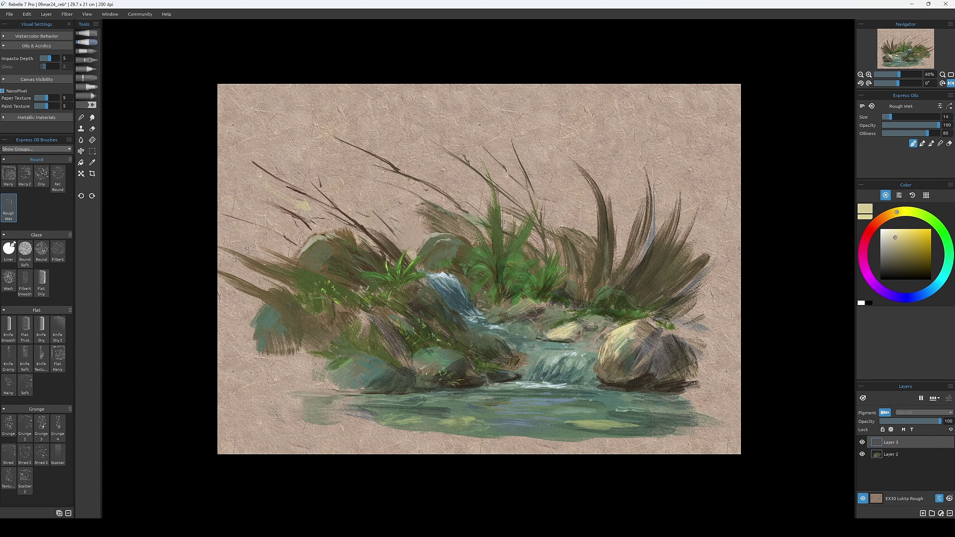
Extend the pale yellow highlights to the upper rocks, lower the highlight layer's opacity to 65 and mirror the canvas view.
{"action": "key", "text": "bracketright"}
{"action": "key", "text": "bracketright"}
{"action": "left_click_drag", "start_coordinate": [539, 323], "coordinate": [561, 318]}
{"action": "key", "text": "m"}
{"action": "key", "text": "minus"}
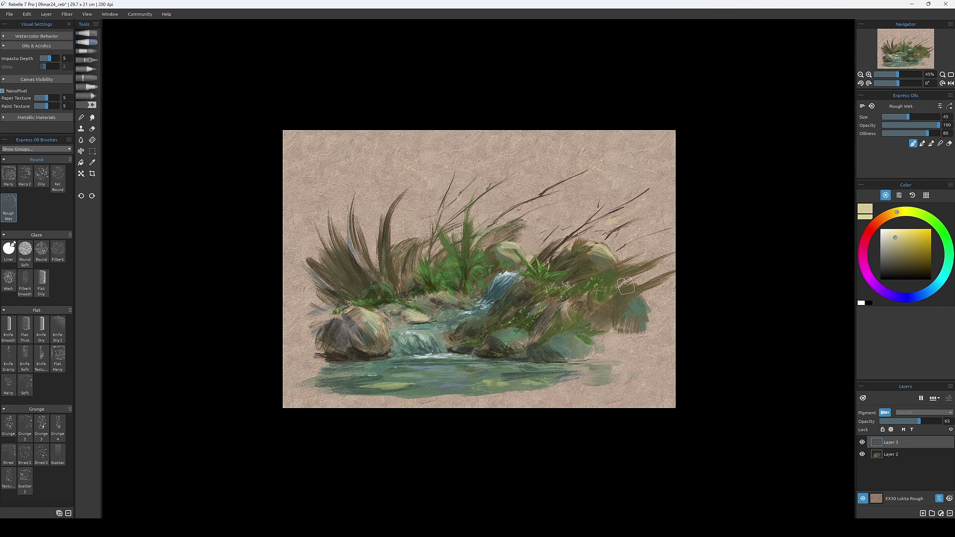
Merge the highlight layer into the painting layer and reduce the brush size to 10.
{"action": "key", "text": "bracketleft"}
{"action": "key", "text": "bracketleft"}
{"action": "key", "text": "bracketleft"}
{"action": "key", "text": "ctrl+e"}
{"action": "key", "text": "bracketleft"}
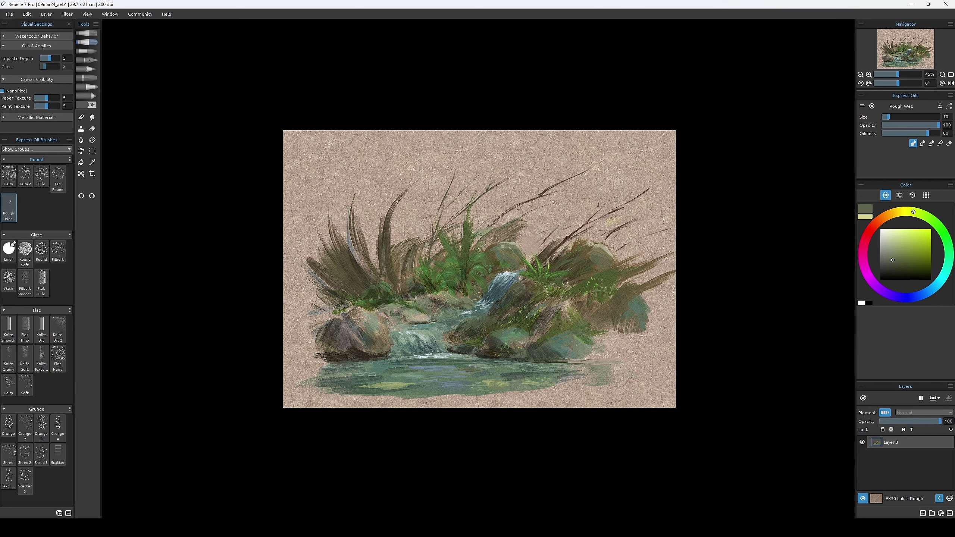
Define the upper waterfall with sampled dark brown at its edge and pale blue-white streaks at brush size 14.
{"action": "left_click", "coordinate": [511, 301], "text": "alt"}
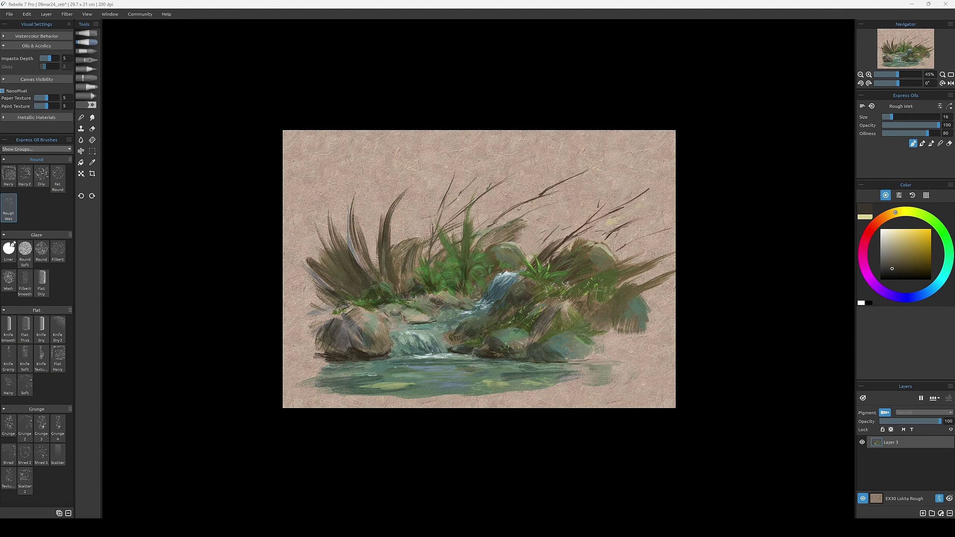
{"action": "left_click", "coordinate": [507, 274], "text": "alt"}
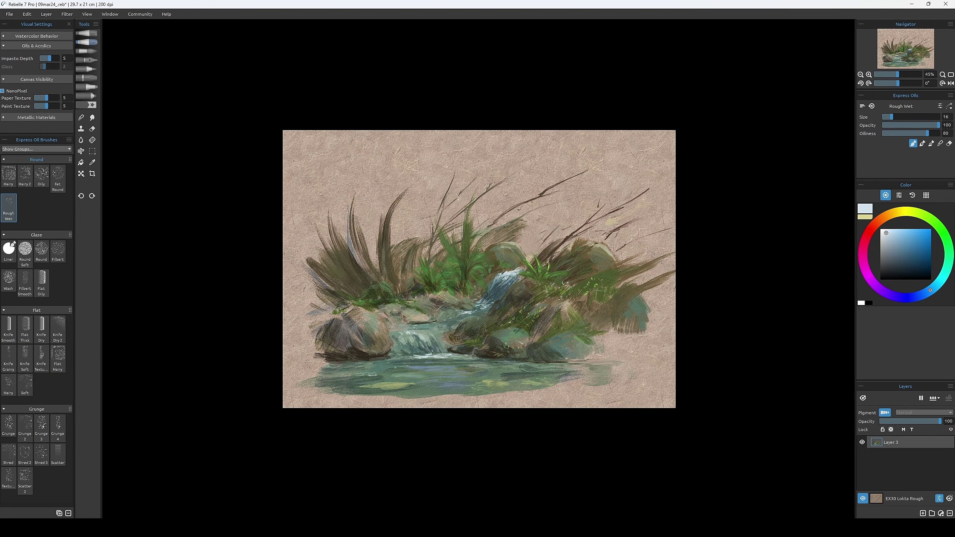
{"action": "left_click", "coordinate": [499, 292], "text": "alt"}
{"action": "left_click", "coordinate": [496, 289], "text": "alt"}
{"action": "key", "text": "bracketleft"}
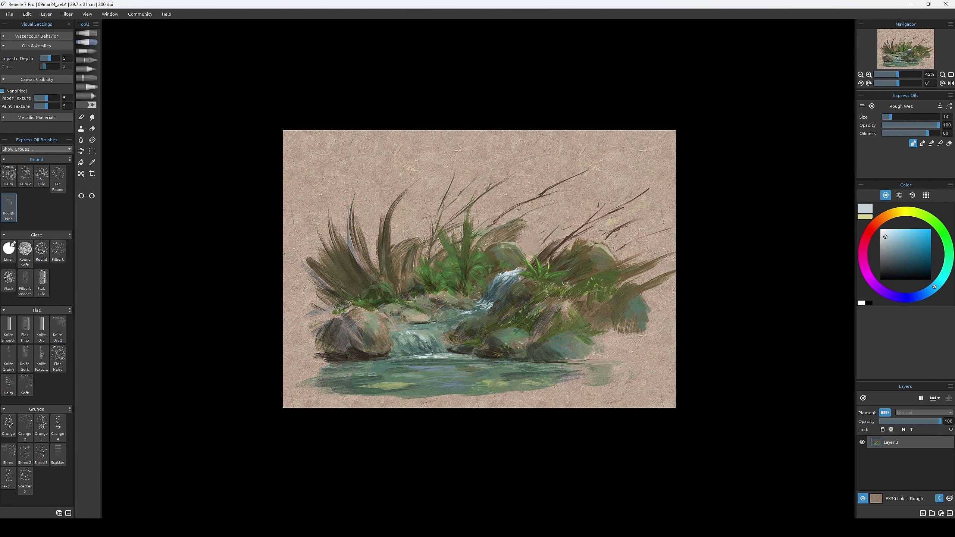
Refine the stream below the upper waterfall with sampled light teal and pale blue at brush size 14.
{"action": "left_click", "coordinate": [492, 305], "text": "alt"}
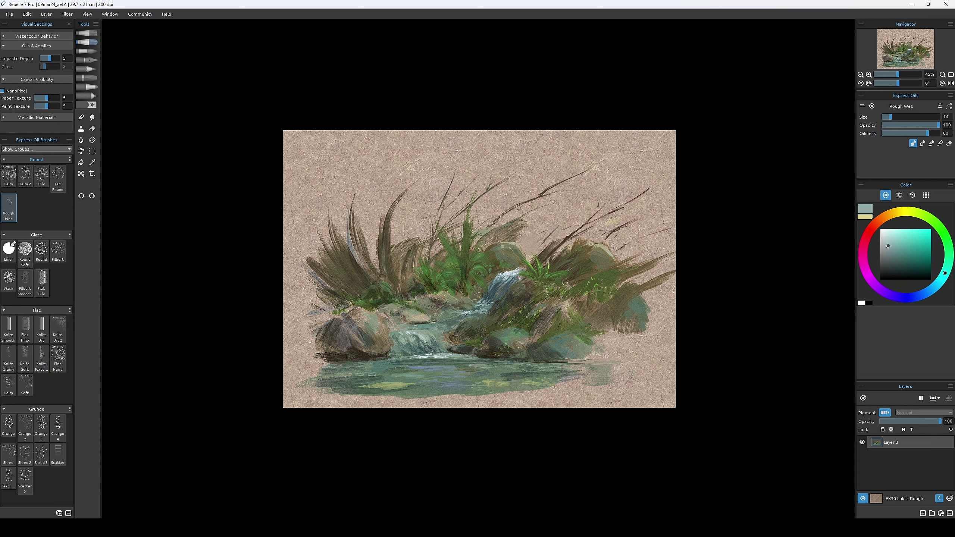
{"action": "left_click", "coordinate": [455, 319], "text": "alt"}
{"action": "key", "text": "bracketleft"}
{"action": "key", "text": "bracketleft"}
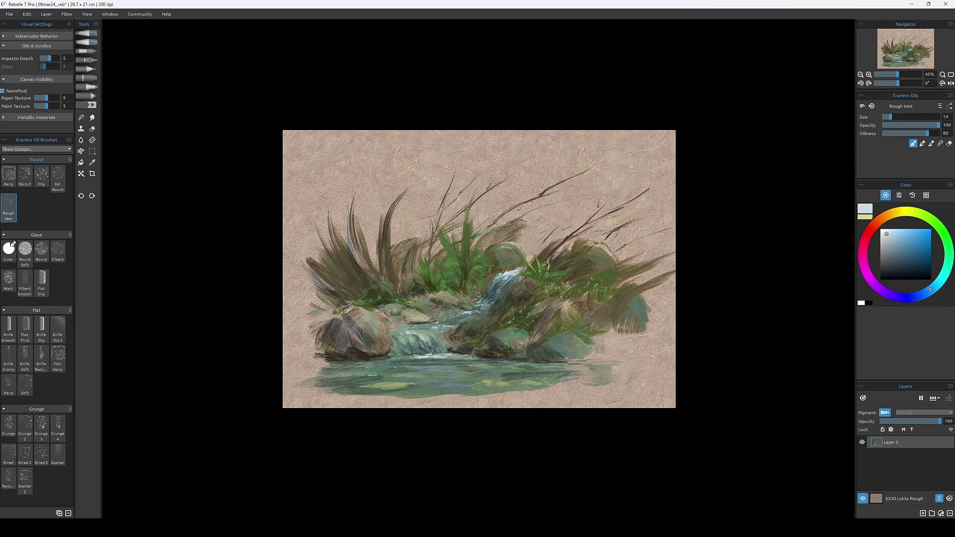
{"action": "left_click", "coordinate": [480, 296], "text": "alt"}
{"action": "key", "text": "bracketright"}
{"action": "key", "text": "bracketright"}
Fill out the green foliage beside the upper waterfall with sampled mid green at brush size 45.
{"action": "left_click", "coordinate": [495, 281], "text": "alt"}
{"action": "key", "text": "bracketright"}
{"action": "key", "text": "bracketright"}
{"action": "key", "text": "bracketright"}
{"action": "key", "text": "bracketright"}
{"action": "key", "text": "bracketright"}
{"action": "key", "text": "bracketright"}
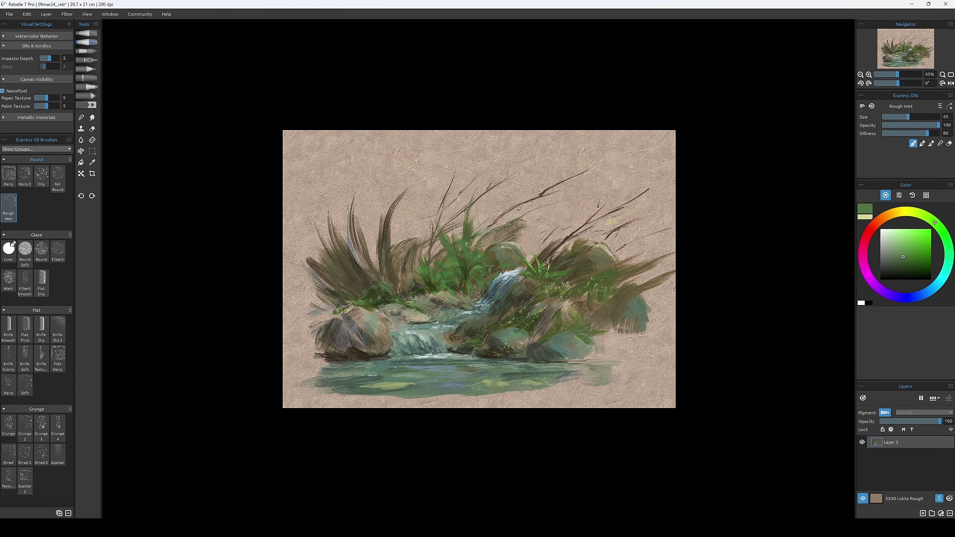
Try adding upright dark olive grass blades above the green foliage at brush size 30.
{"action": "left_click", "coordinate": [470, 269], "text": "alt"}
{"action": "key", "text": "bracketleft"}
{"action": "key", "text": "bracketleft"}
{"action": "key", "text": "bracketleft"}
{"action": "key", "text": "bracketleft"}
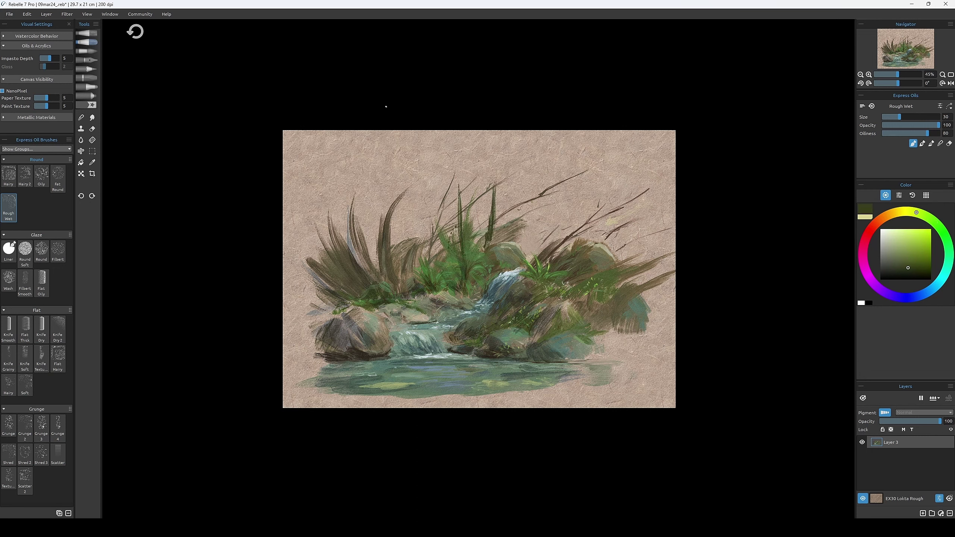
{"action": "key", "text": "bracketleft"}
{"action": "key", "text": "bracketleft"}
{"action": "key", "text": "bracketleft"}
{"action": "left_click", "coordinate": [655, 210], "text": "alt"}
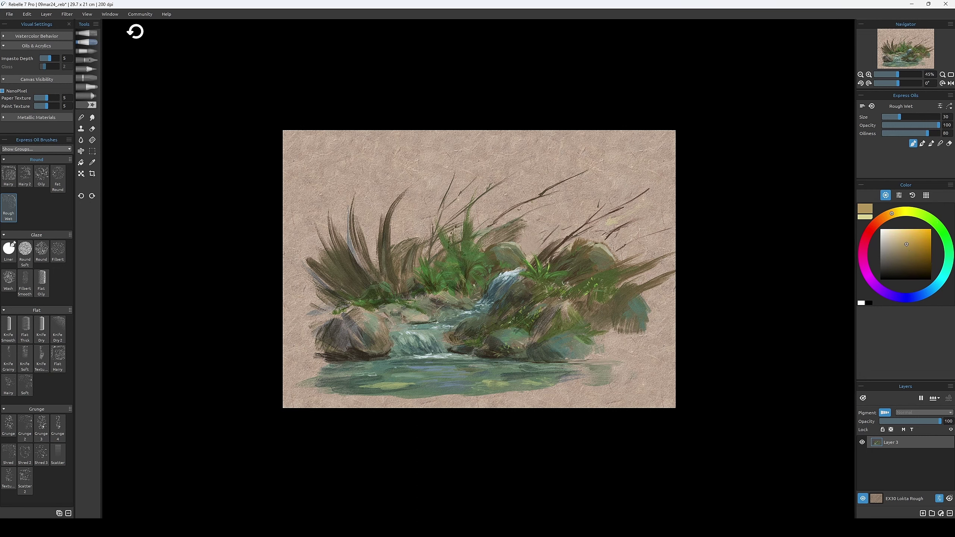
Try broad olive-grey background foliage behind the upper rocks at brush size 90, and undo it.
{"action": "left_click", "coordinate": [545, 276], "text": "alt"}
{"action": "key", "text": "bracketright"}
{"action": "key", "text": "bracketright"}
{"action": "key", "text": "bracketright"}
{"action": "key", "text": "bracketright"}
{"action": "key", "text": "bracketright"}
{"action": "key", "text": "bracketright"}
{"action": "key", "text": "bracketright"}
{"action": "key", "text": "bracketright"}
{"action": "left_click_drag", "start_coordinate": [534, 230], "coordinate": [635, 226]}
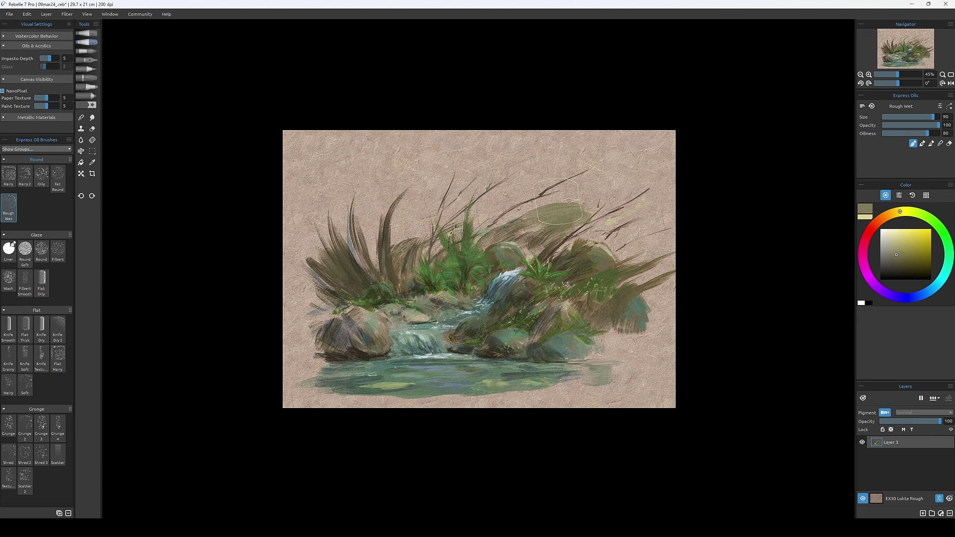
{"action": "left_click_drag", "start_coordinate": [488, 195], "coordinate": [605, 237]}
{"action": "key", "text": "ctrl+z"}
{"action": "key", "text": "ctrl+z"}
Sample the reddish brown and yellow accents around the bare branches and reduce the brush to size 6.
{"action": "left_click", "coordinate": [620, 241], "text": "alt"}
{"action": "key", "text": "bracketleft"}
{"action": "key", "text": "bracketleft"}
{"action": "key", "text": "bracketleft"}
{"action": "key", "text": "bracketleft"}
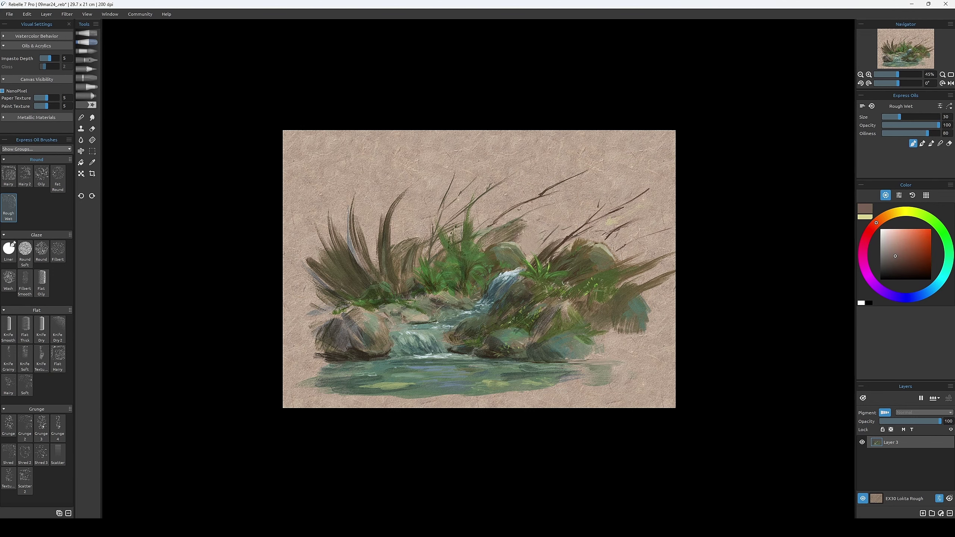
{"action": "left_click", "coordinate": [611, 222], "text": "alt"}
{"action": "key", "text": "bracketleft"}
{"action": "key", "text": "bracketleft"}
{"action": "key", "text": "bracketleft"}
{"action": "key", "text": "bracketleft"}
{"action": "key", "text": "bracketleft"}
{"action": "key", "text": "bracketleft"}
{"action": "key", "text": "bracketleft"}
{"action": "key", "text": "bracketleft"}
{"action": "scroll", "coordinate": [481, 260], "scroll_direction": "up", "scroll_amount": 5}
{"action": "scroll", "coordinate": [482, 257], "scroll_direction": "down", "scroll_amount": 1}
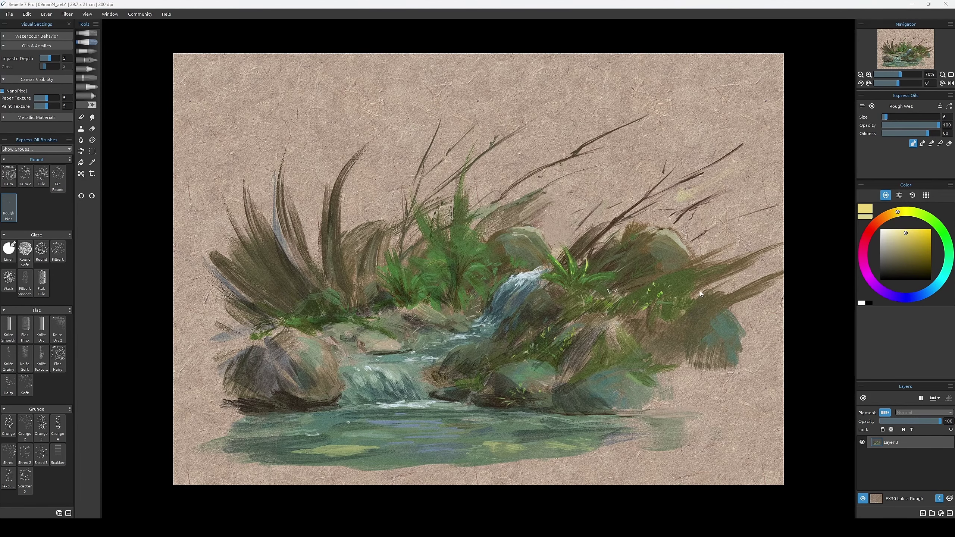
Highlight the upper rock behind the grasses with sampled pale yellow and trim the overhanging grass tips with the Rough Oily eraser at size 40.
{"action": "key", "text": "bracketright"}
{"action": "key", "text": "bracketright"}
{"action": "key", "text": "bracketright"}
{"action": "left_click", "coordinate": [667, 235], "text": "alt"}
{"action": "key", "text": "bracketright"}
{"action": "key", "text": "bracketright"}
{"action": "key", "text": "e"}
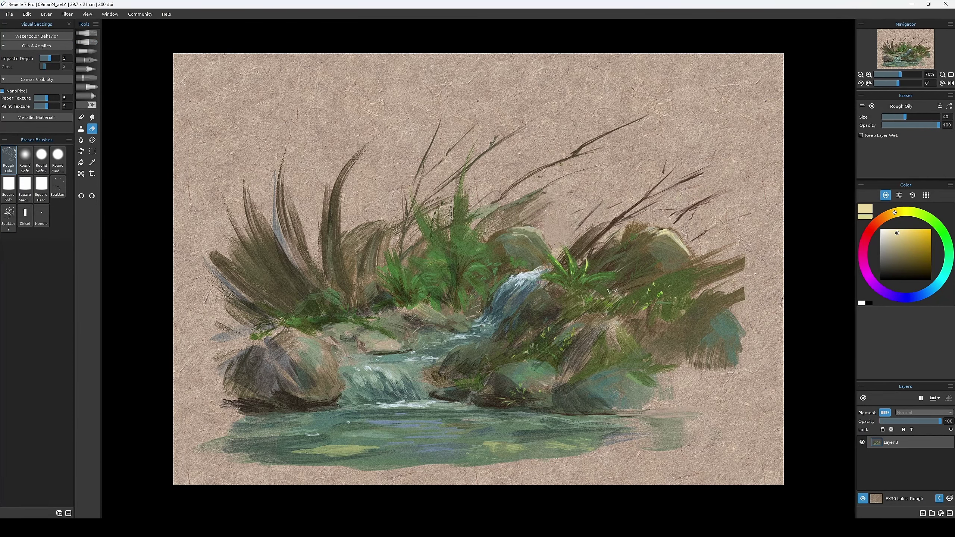
Trim the stray foliage strokes along the outer edge of the right bank with the Rough Oily eraser at size 90.
{"action": "key", "text": "ctrl+minus"}
{"action": "key", "text": "bracketright"}
{"action": "key", "text": "bracketright"}
{"action": "key", "text": "bracketright"}
{"action": "key", "text": "bracketright"}
{"action": "key", "text": "bracketright"}
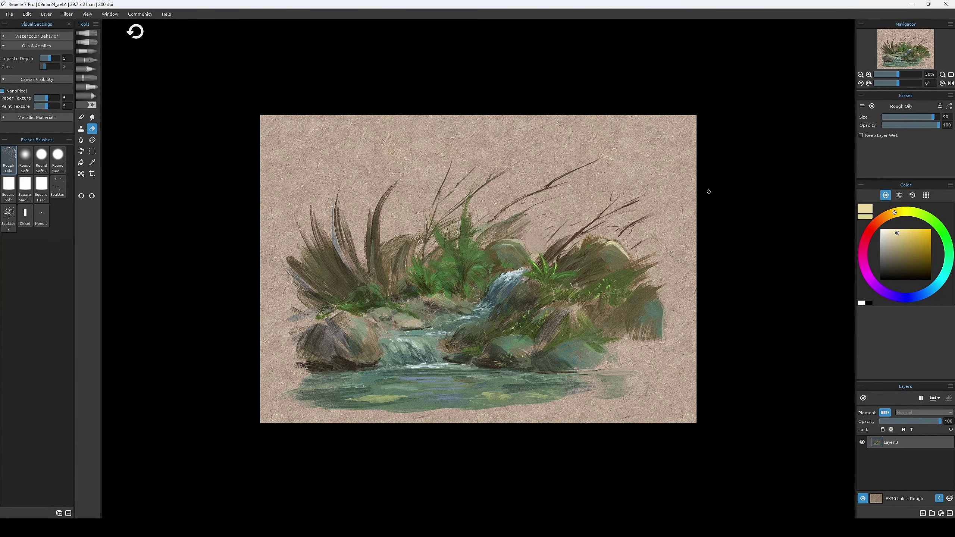
{"action": "key", "text": "e"}
Sample muted green, olive brown and leaf green, and paint small grass tufts on the streamside rocks with Rough Wet at size 10.
{"action": "left_click", "coordinate": [373, 401], "text": "alt"}
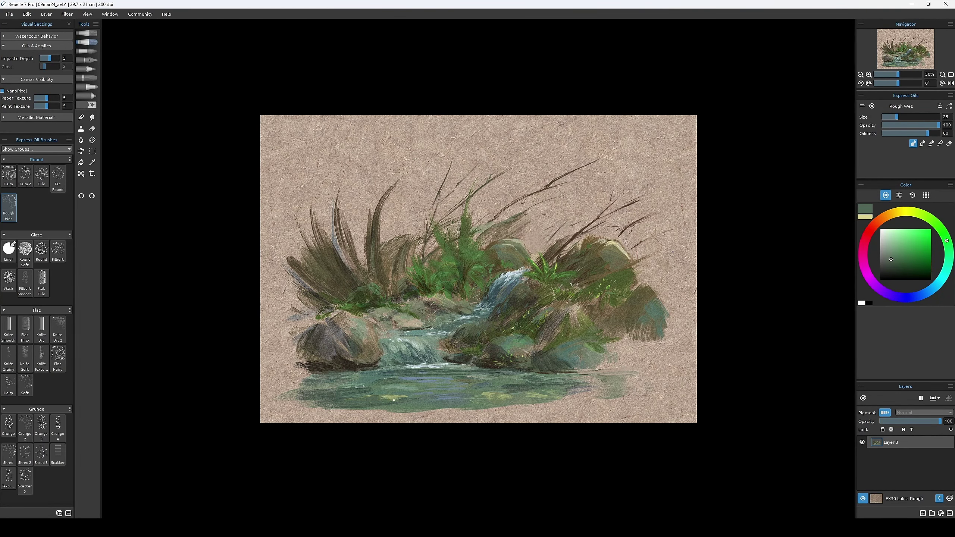
{"action": "left_click", "coordinate": [522, 377], "text": "alt"}
{"action": "key", "text": "ctrl+plus"}
{"action": "key", "text": "bracketleft"}
{"action": "key", "text": "bracketleft"}
{"action": "key", "text": "bracketleft"}
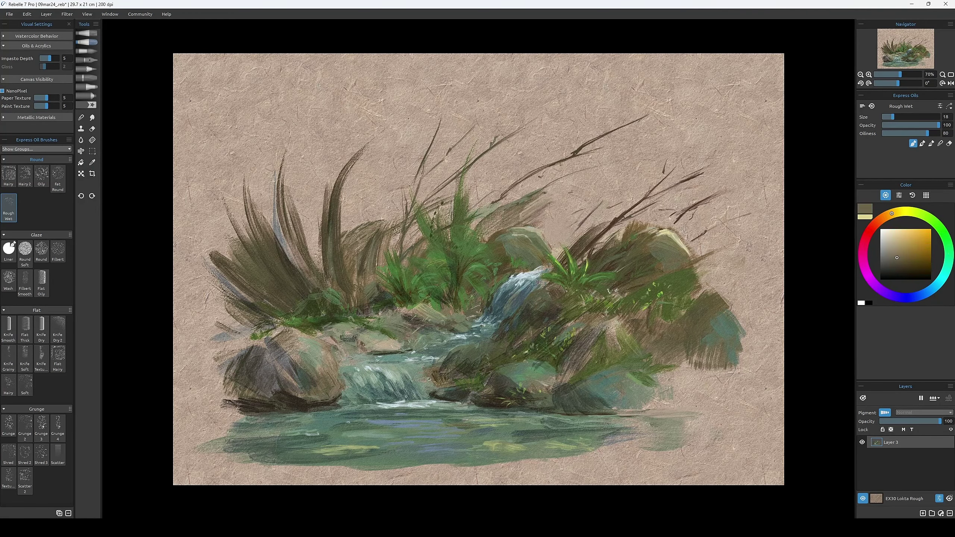
{"action": "left_click", "coordinate": [429, 378], "text": "alt"}
{"action": "key", "text": "bracketleft"}
{"action": "key", "text": "bracketleft"}
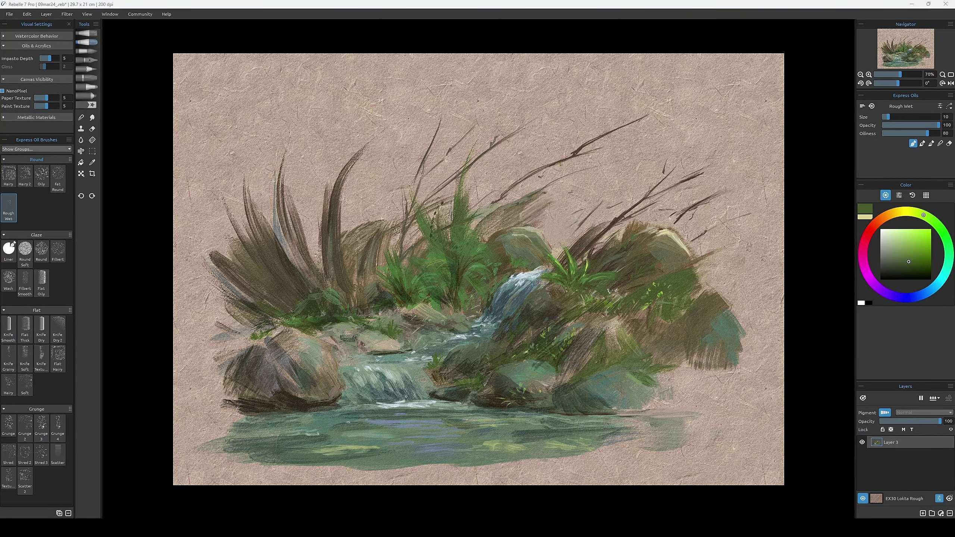
Sample dark, pale yellow and beige tones and rework the mossy mound below the tall grasses, using brush sizes up to 30.
{"action": "left_click", "coordinate": [373, 300], "text": "alt"}
{"action": "left_click", "coordinate": [537, 235], "text": "alt"}
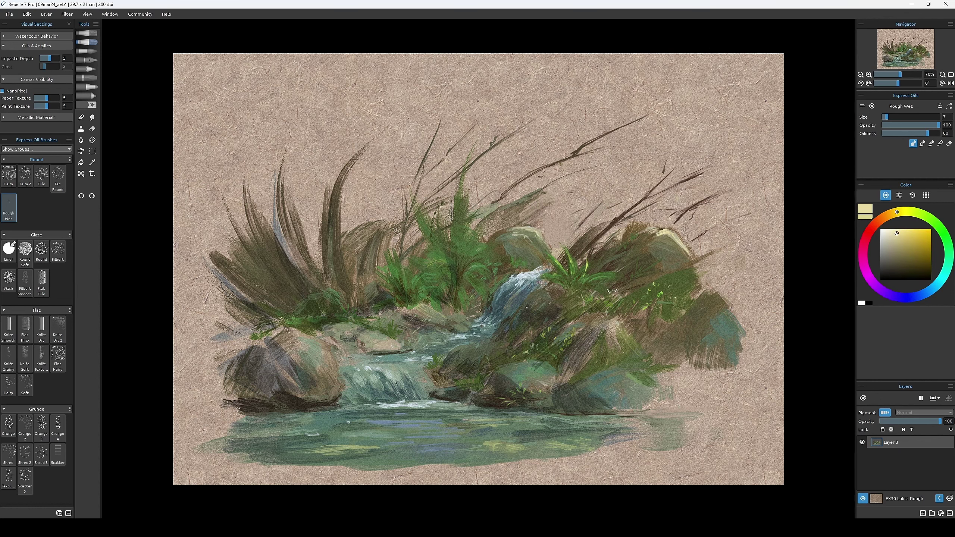
{"action": "left_click", "coordinate": [488, 292], "text": "alt"}
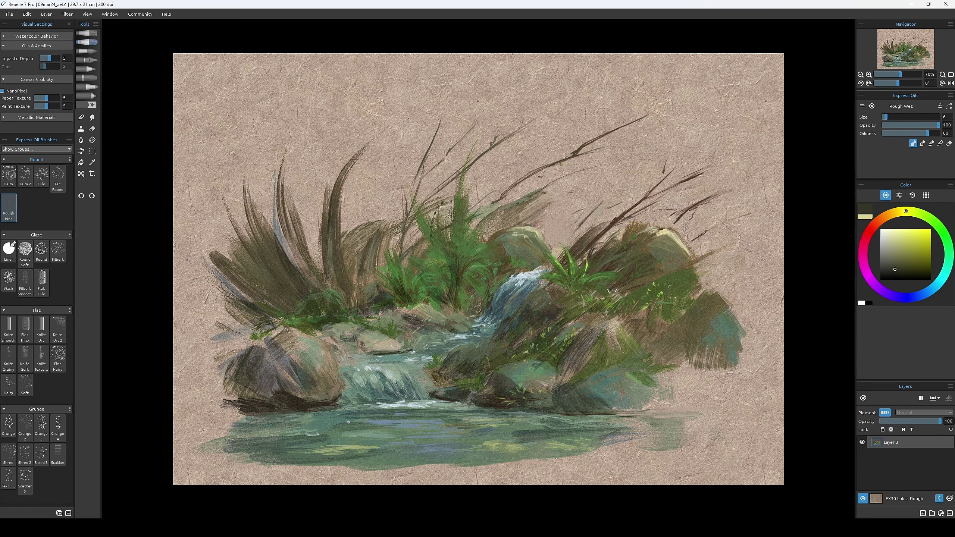
{"action": "key", "text": "bracketright"}
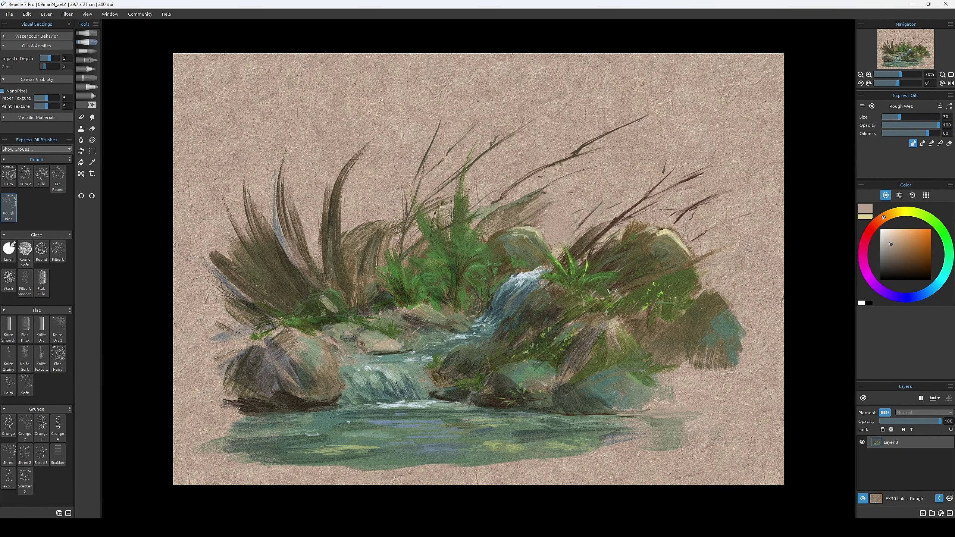
{"action": "left_click", "coordinate": [327, 314], "text": "alt"}
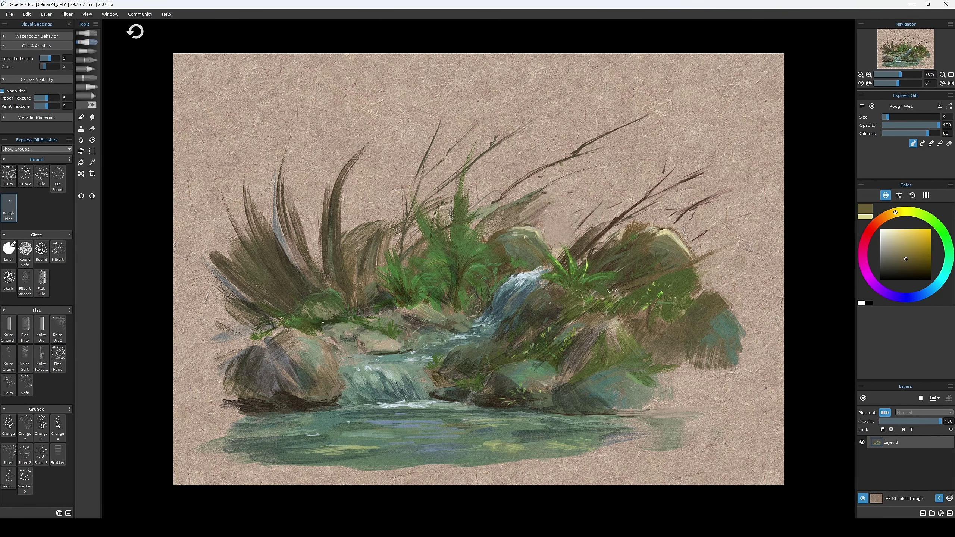
Refine the small stones beside the stream with a sampled warm brown at brush size 14.
{"action": "key", "text": "ctrl+minus"}
{"action": "key", "text": "bracketright"}
{"action": "left_click", "coordinate": [600, 319], "text": "alt"}
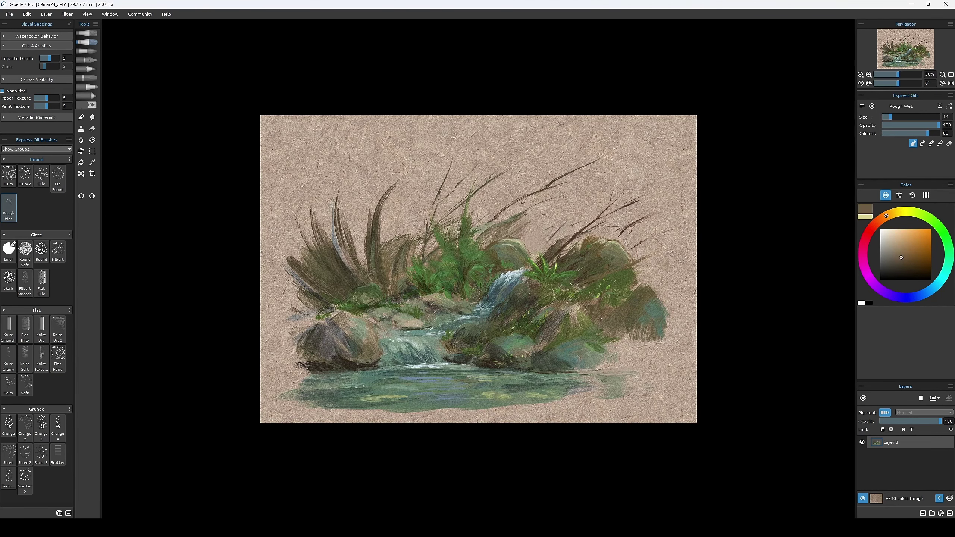
Paint bright yellow-green fern leaves beside the waterfall, and sample pale aqua from the lower cascade for water highlights.
{"action": "key", "text": "bracketleft"}
{"action": "key", "text": "bracketleft"}
{"action": "left_click", "coordinate": [546, 269], "text": "alt"}
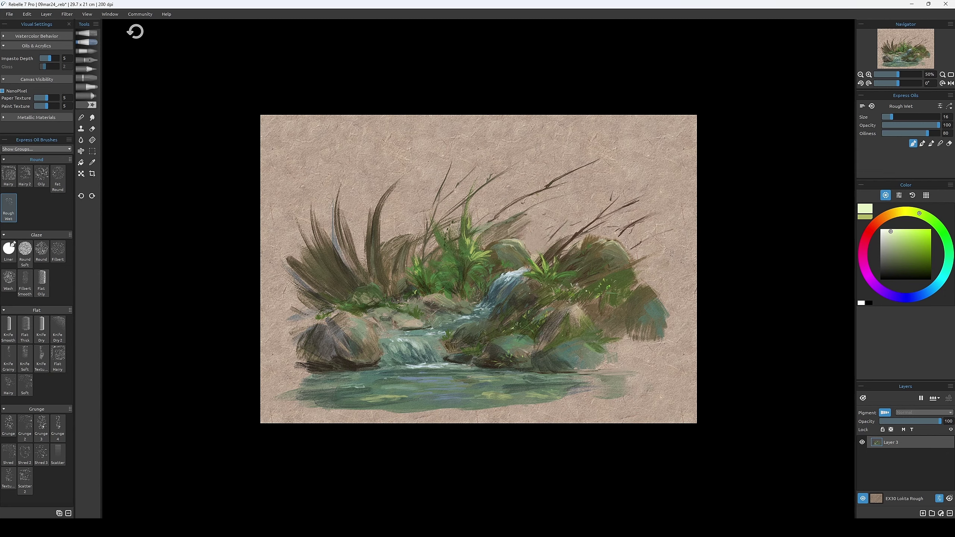
{"action": "left_click", "coordinate": [421, 365], "text": "alt"}
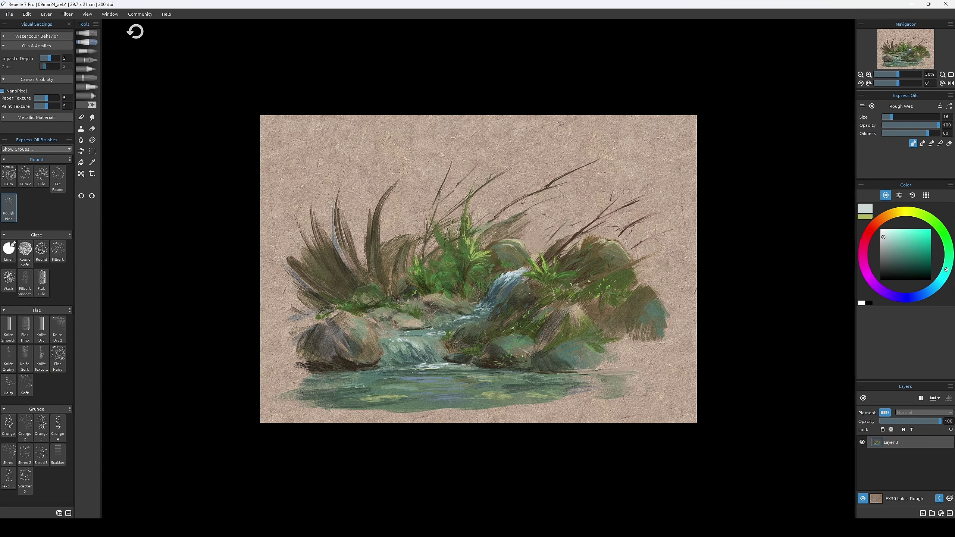
{"action": "key", "text": "ctrl+plus"}
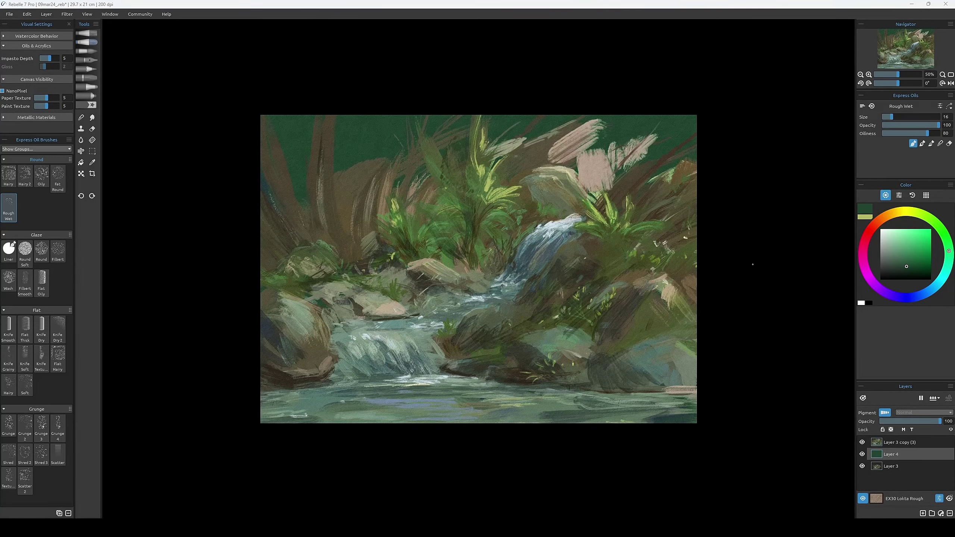
Cover the pale patches behind the upper rock with dark green background strokes, and undo the last stroke.
{"action": "mouse_move", "coordinate": [567, 148]}
{"action": "left_mouse_down"}
{"action": "mouse_move", "coordinate": [620, 158]}
{"action": "mouse_move", "coordinate": [592, 181]}
{"action": "left_mouse_up"}
{"action": "key", "text": "e"}
{"action": "key", "text": "e"}
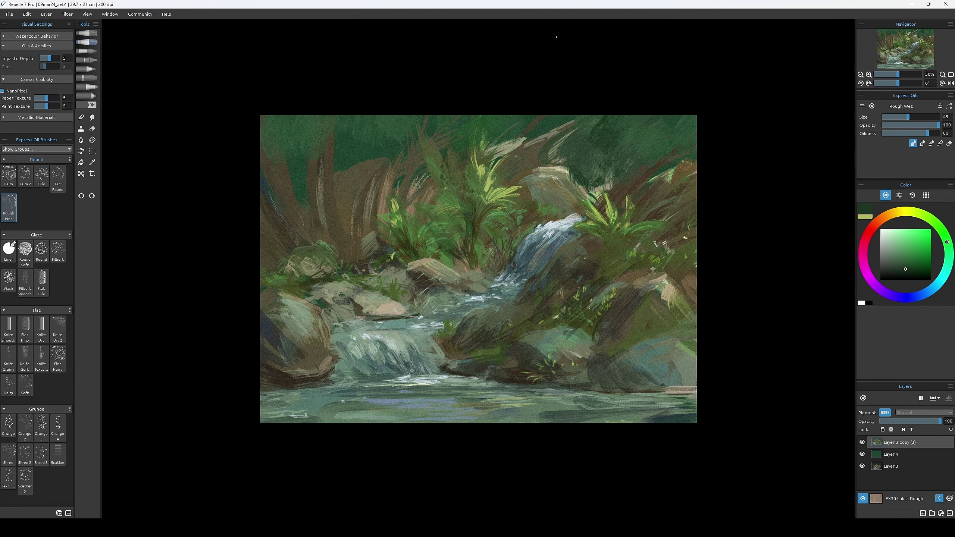
{"action": "left_click_drag", "start_coordinate": [613, 129], "coordinate": [654, 126]}
{"action": "key", "text": "ctrl+z"}
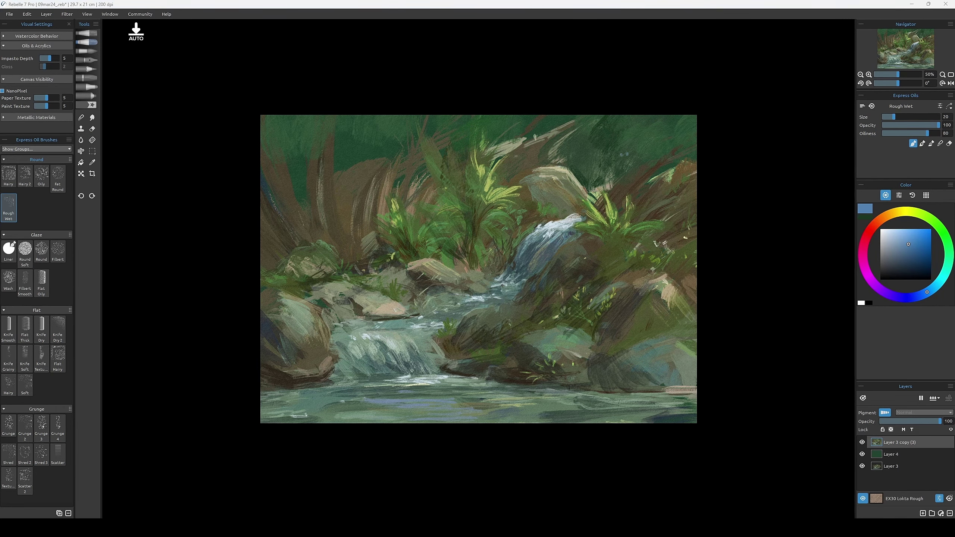
Add muted blue tints to the dark green background above the rocks and sample a tone from the tall grasses.
{"action": "left_click", "coordinate": [898, 251]}
{"action": "key", "text": "ctrl+z"}
{"action": "left_click", "coordinate": [423, 169], "text": "alt"}
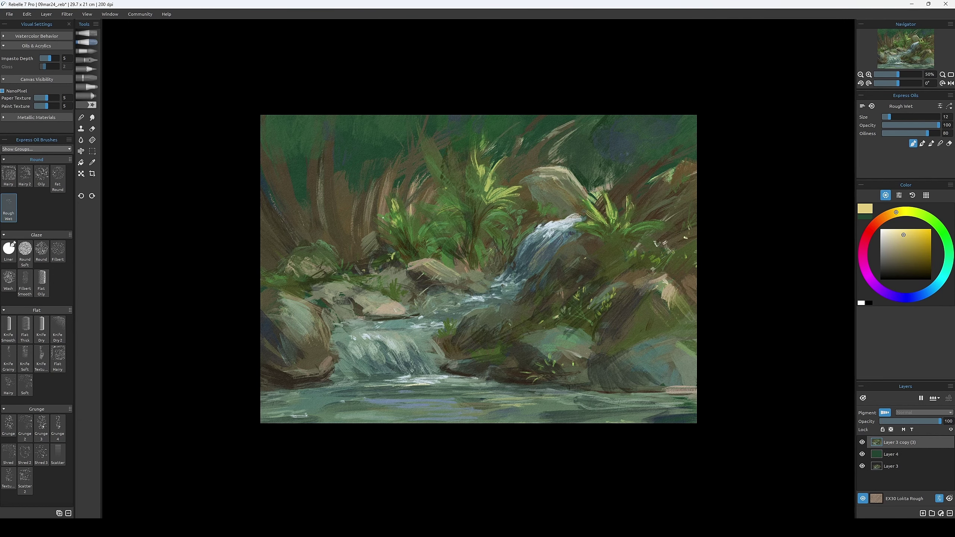
Add thin pale yellow highlights to the tall grass stalks, undo the unwanted strokes, and sample dark green beside them.
{"action": "key", "text": "ctrl+z"}
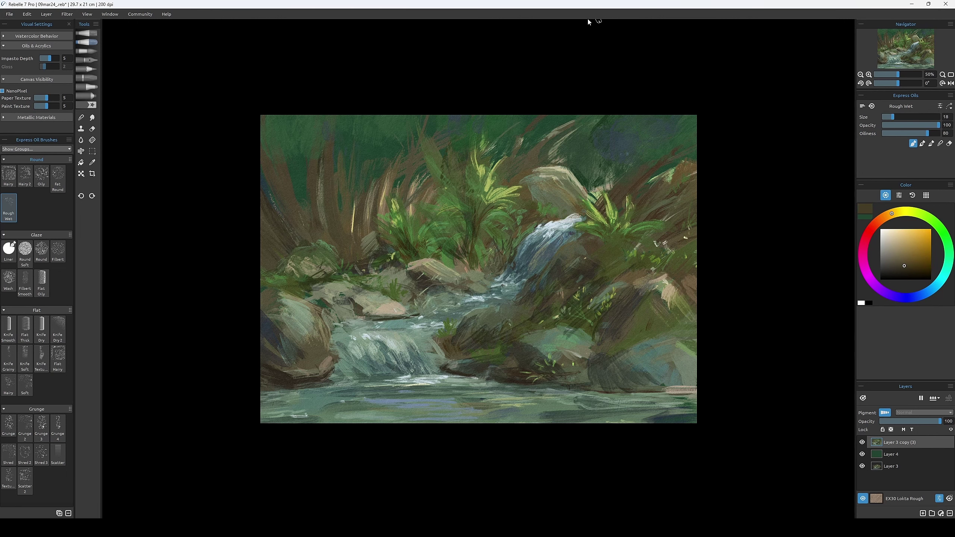
{"action": "key", "text": "ctrl+z"}
{"action": "left_click", "coordinate": [401, 190], "text": "alt"}
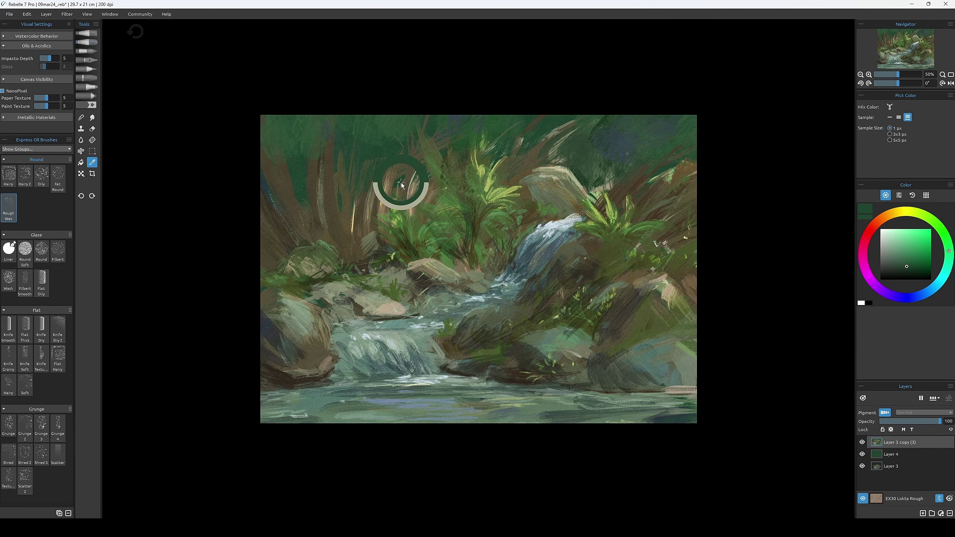
Sample greens and beige from the rocks and paint small foliage beneath the upper rock beside the waterfall at brush size 10.
{"action": "scroll", "coordinate": [401, 190], "scroll_direction": "down", "scroll_amount": 1}
{"action": "left_click", "coordinate": [575, 335], "text": "alt"}
{"action": "left_click", "coordinate": [653, 293], "text": "alt"}
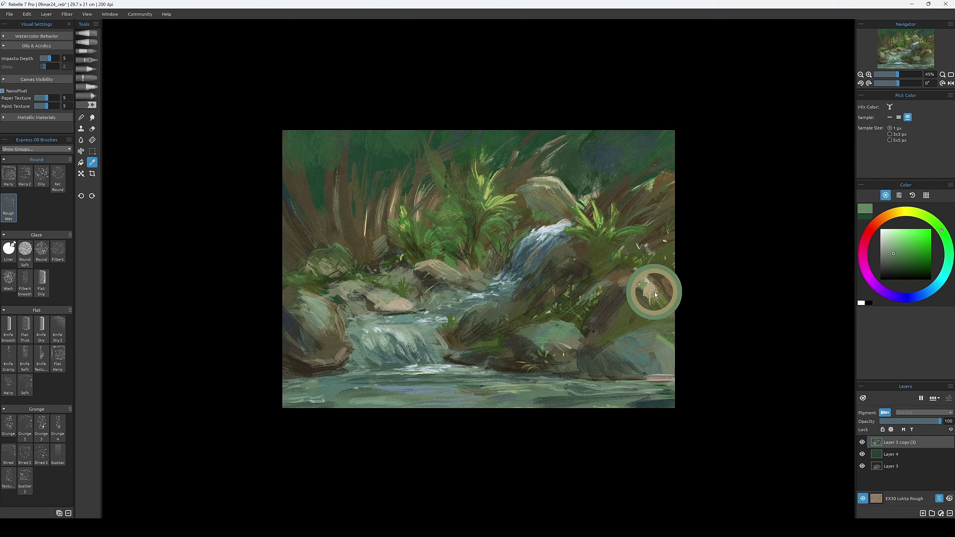
{"action": "left_click", "coordinate": [531, 204], "text": "alt"}
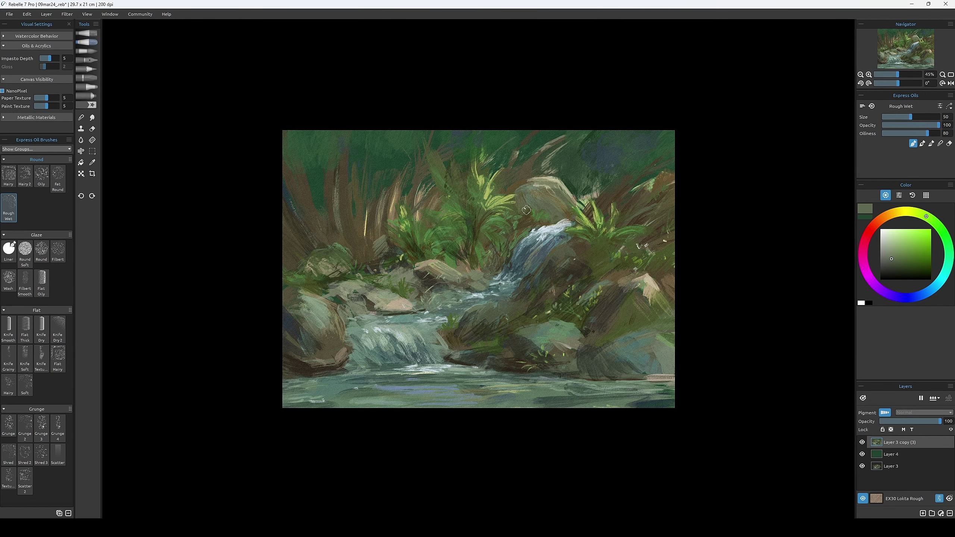
{"action": "left_click", "coordinate": [544, 217], "text": "alt"}
{"action": "key", "text": "bracketleft"}
{"action": "key", "text": "bracketleft"}
{"action": "key", "text": "ctrl+plus"}
{"action": "left_click", "coordinate": [545, 355], "text": "alt"}
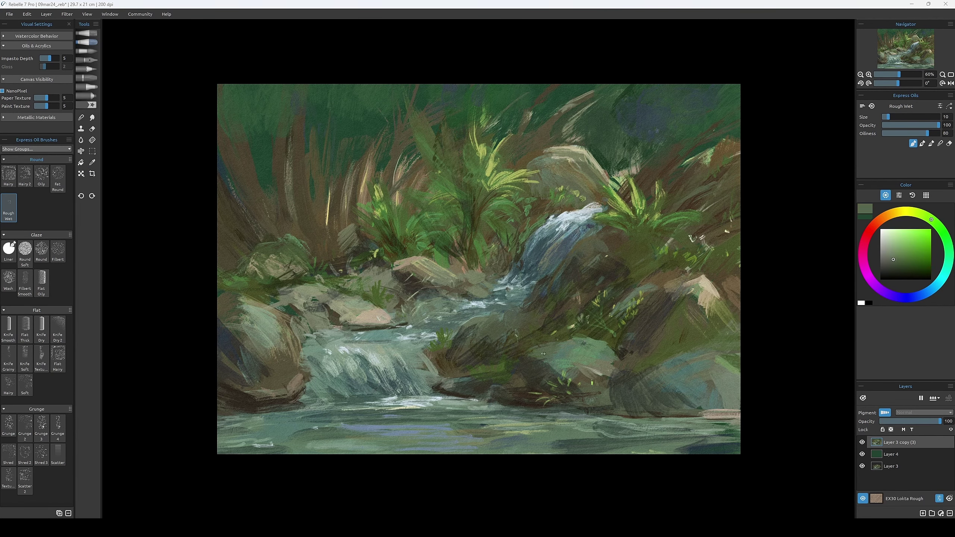
Sample colours from the lower mossy rock and the stream for touch-ups, and toggle the top layer's visibility to compare.
{"action": "left_click", "coordinate": [543, 353], "text": "alt"}
{"action": "key", "text": "bracketright"}
{"action": "key", "text": "bracketright"}
{"action": "left_click", "coordinate": [406, 321], "text": "alt"}
{"action": "left_click", "coordinate": [500, 318], "text": "alt"}
{"action": "key", "text": "bracketleft"}
{"action": "key", "text": "ctrl+minus"}
{"action": "left_click", "coordinate": [862, 443]}
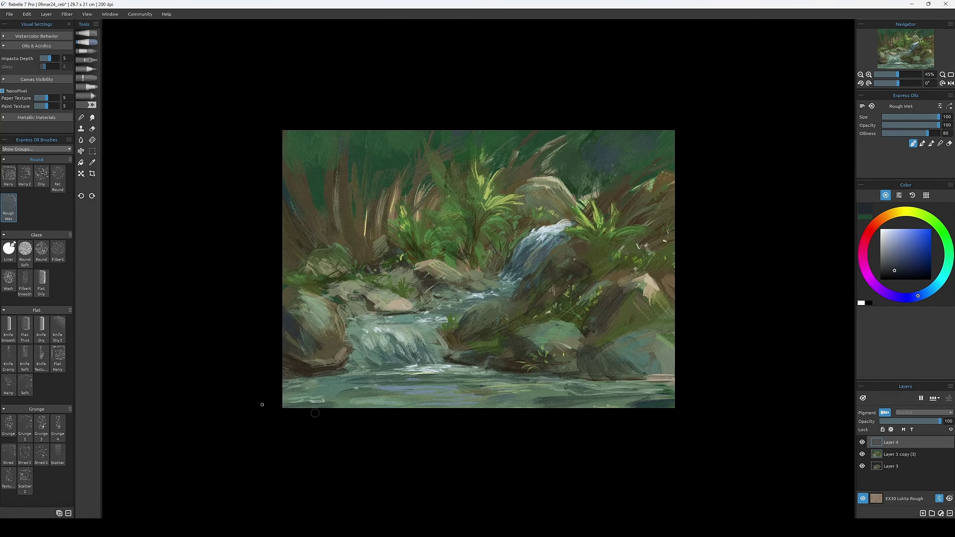
Paint a dark navy vignette around the canvas edges at brush size 100, and set its layer to Multiply at 17 opacity.
{"action": "left_click_drag", "start_coordinate": [260, 399], "coordinate": [671, 435]}
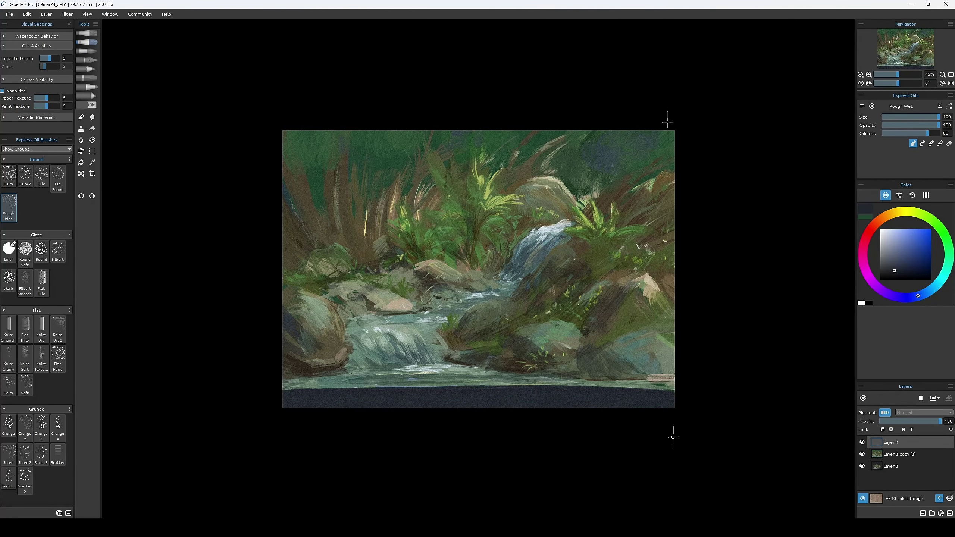
{"action": "key", "text": "ctrl+t"}
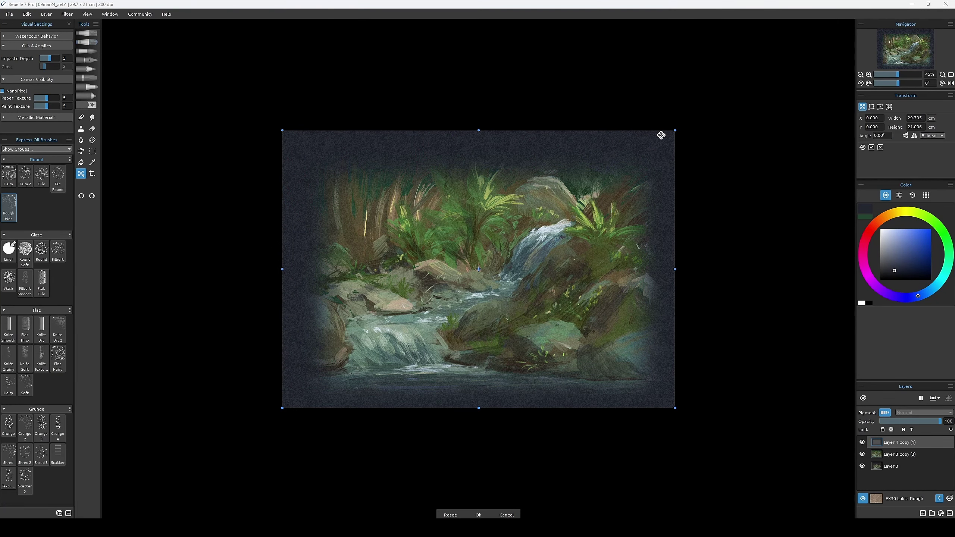
{"action": "left_click", "coordinate": [478, 514]}
{"action": "left_click", "coordinate": [924, 412]}
{"action": "left_click", "coordinate": [917, 424]}
{"action": "left_click_drag", "start_coordinate": [917, 424], "coordinate": [891, 421]}
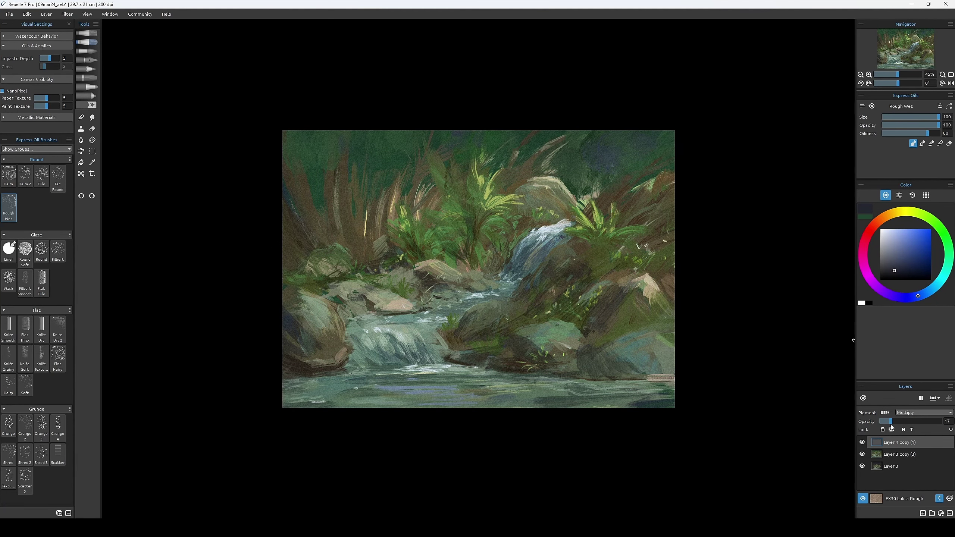
Duplicate the top layer and sample muted green and olive from the painting, reducing the Rough Wet brush to size 16.
{"action": "key", "text": "ctrl+j"}
{"action": "left_click", "coordinate": [698, 347], "text": "alt"}
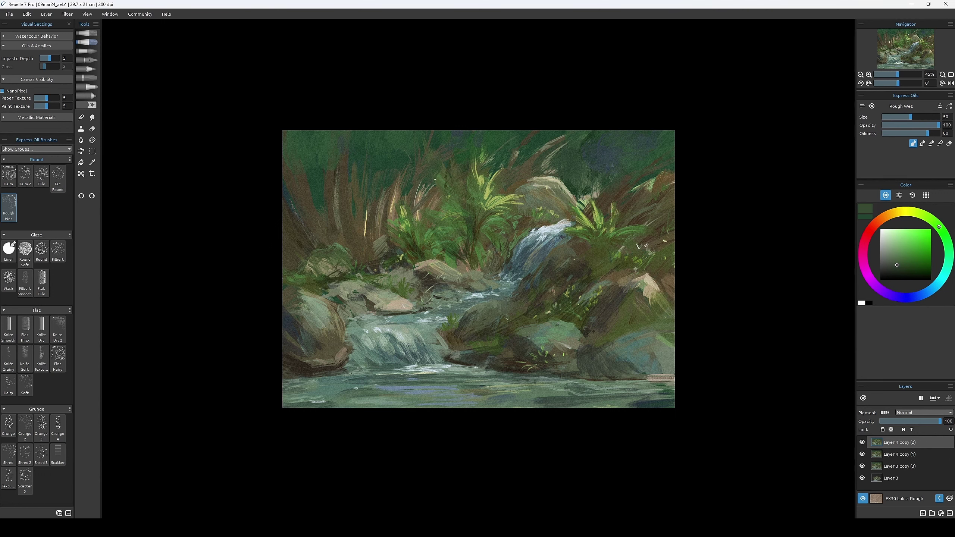
{"action": "key", "text": "bracketleft"}
{"action": "key", "text": "bracketleft"}
{"action": "key", "text": "bracketleft"}
{"action": "key", "text": "bracketleft"}
{"action": "left_click", "coordinate": [446, 197], "text": "alt"}
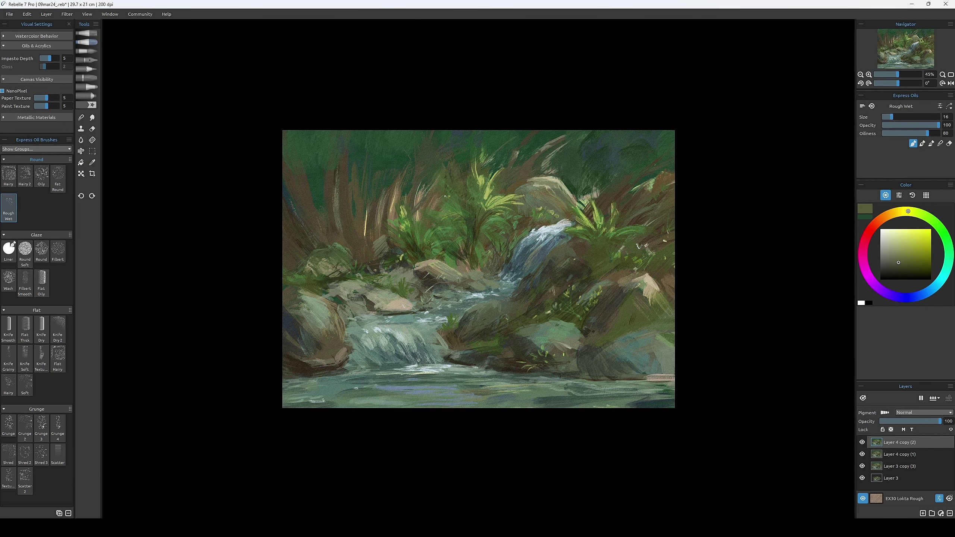
Paint dark green strokes between the tall grass stalks on the left bank at brush size 35.
{"action": "key", "text": "bracketright"}
{"action": "key", "text": "bracketright"}
{"action": "key", "text": "bracketright"}
{"action": "key", "text": "bracketright"}
{"action": "left_click", "coordinate": [326, 223], "text": "alt"}
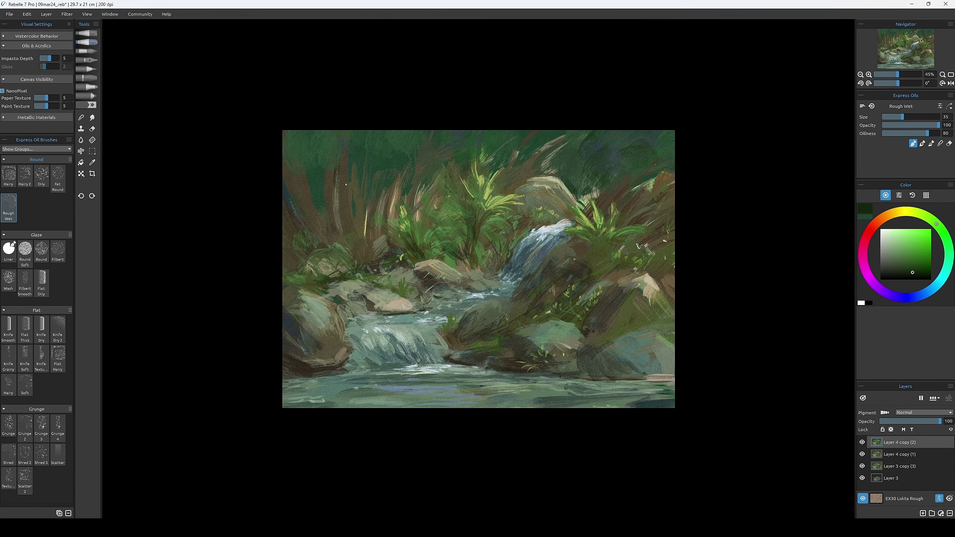
{"action": "key", "text": "bracketright"}
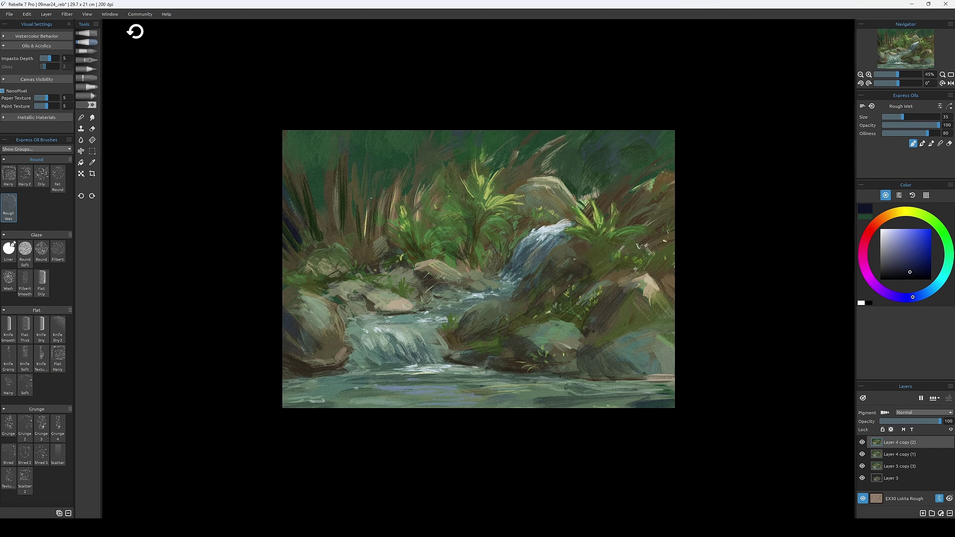
Try dark accents at the base of the tall grasses with sampled shades and a smaller brush, and undo them.
{"action": "left_click", "coordinate": [319, 241], "text": "alt"}
{"action": "key", "text": "ctrl+z"}
{"action": "key", "text": "bracketleft"}
{"action": "key", "text": "bracketleft"}
{"action": "key", "text": "bracketleft"}
{"action": "key", "text": "bracketleft"}
{"action": "left_click", "coordinate": [347, 234], "text": "alt"}
{"action": "key", "text": "ctrl+z"}
Open the Brush Creator and darken the forest background behind the grasses and upper rock with dark green at brush size 100.
{"action": "left_click", "coordinate": [586, 181], "text": "alt"}
{"action": "key", "text": "bracketright"}
{"action": "key", "text": "bracketright"}
{"action": "key", "text": "bracketright"}
{"action": "key", "text": "bracketright"}
{"action": "key", "text": "bracketright"}
{"action": "key", "text": "bracketright"}
{"action": "key", "text": "bracketright"}
{"action": "left_click", "coordinate": [940, 106]}
{"action": "left_click_drag", "start_coordinate": [548, 150], "coordinate": [376, 241]}
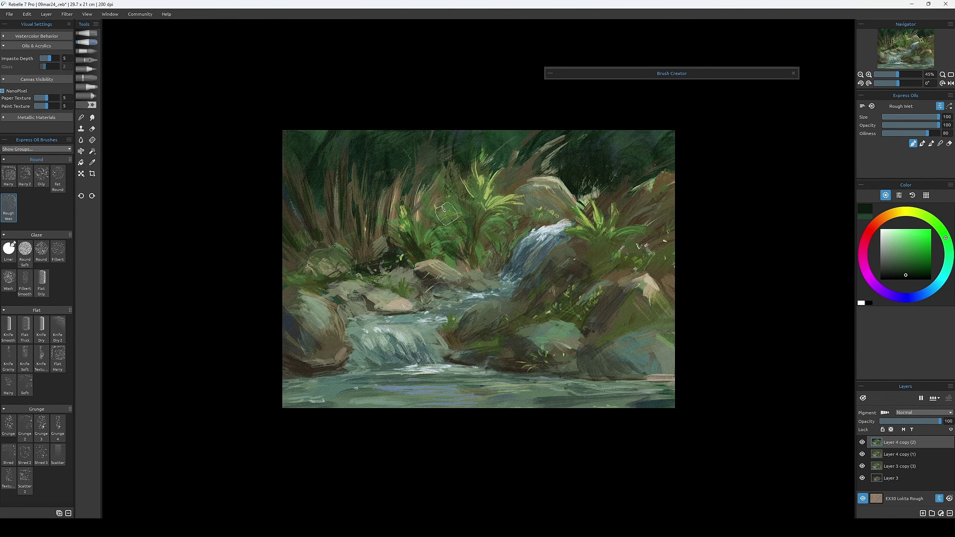
Darken the duplicated layer by pulling down the RGB curve's lower midtones, and set a further copy to Lighten at 14 opacity.
{"action": "left_click", "coordinate": [401, 257], "text": "alt"}
{"action": "key", "text": "e"}
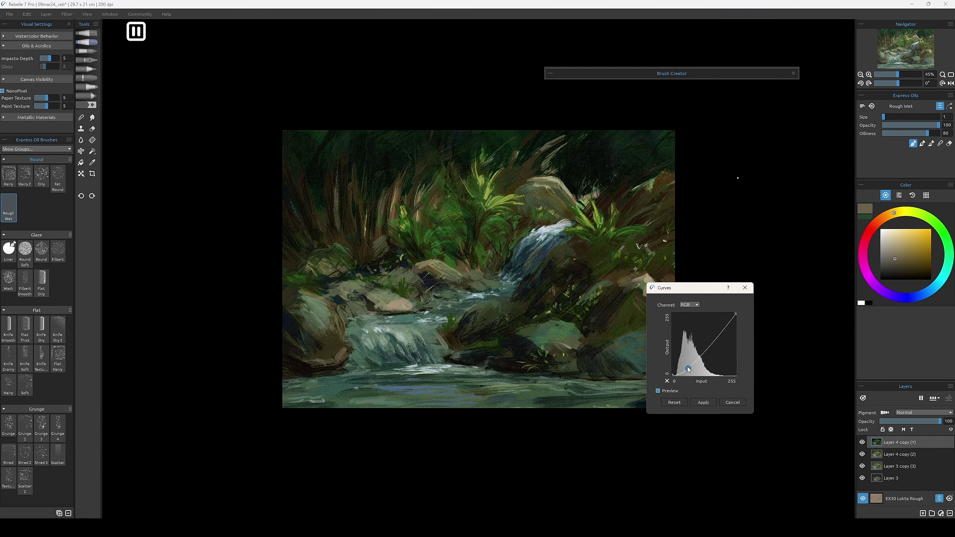
{"action": "left_click_drag", "start_coordinate": [711, 348], "coordinate": [690, 370]}
{"action": "left_click", "coordinate": [689, 304]}
{"action": "left_click", "coordinate": [689, 305]}
{"action": "left_click", "coordinate": [689, 305]}
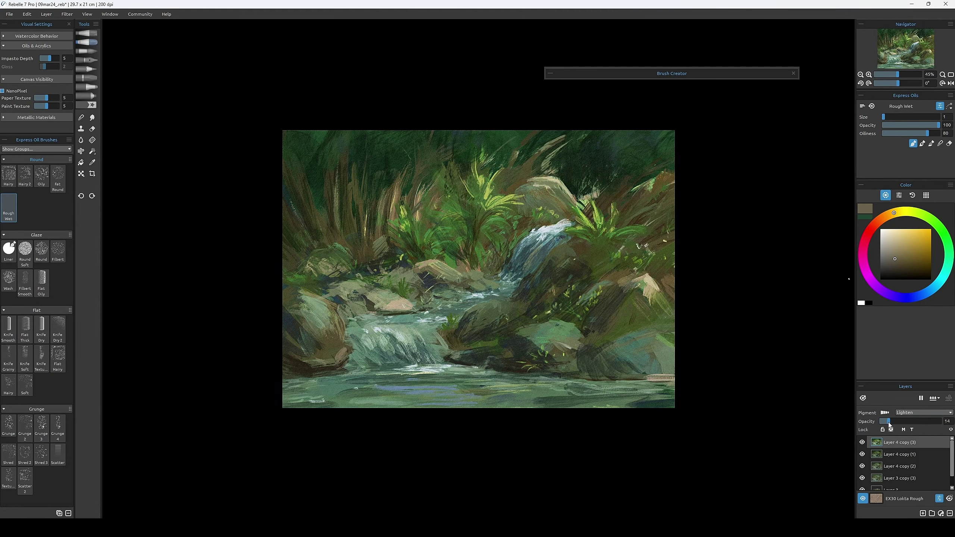
{"action": "left_click", "coordinate": [916, 412]}
{"action": "key", "text": "Escape"}
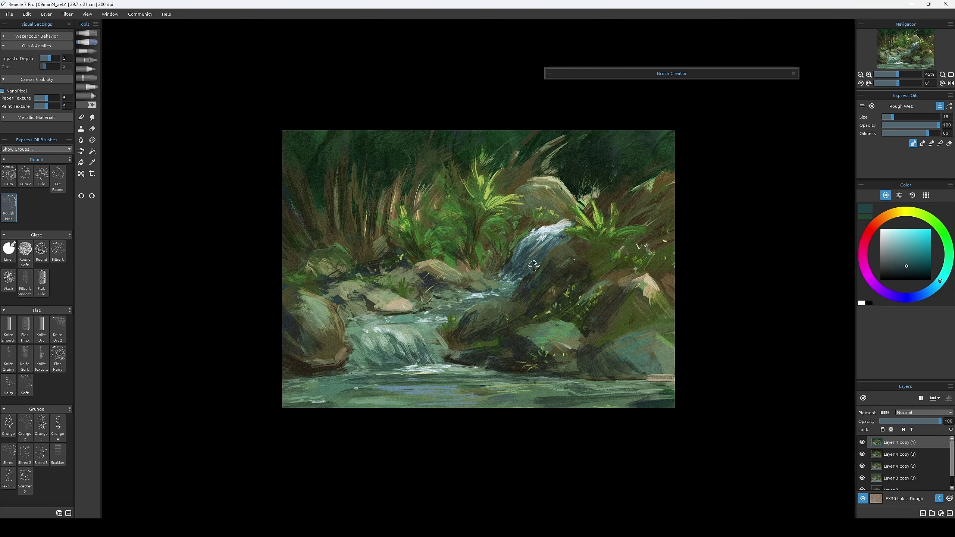
Sample dark green, brown and pale green near the waterfall and waterline for fine accents at brush size 5.
{"action": "left_click", "coordinate": [522, 256], "text": "alt"}
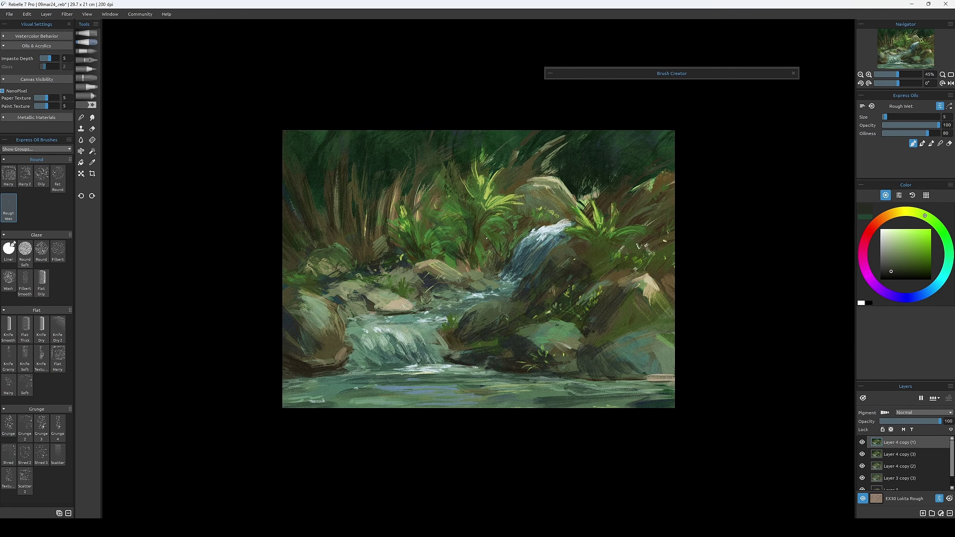
{"action": "left_click", "coordinate": [619, 375], "text": "alt"}
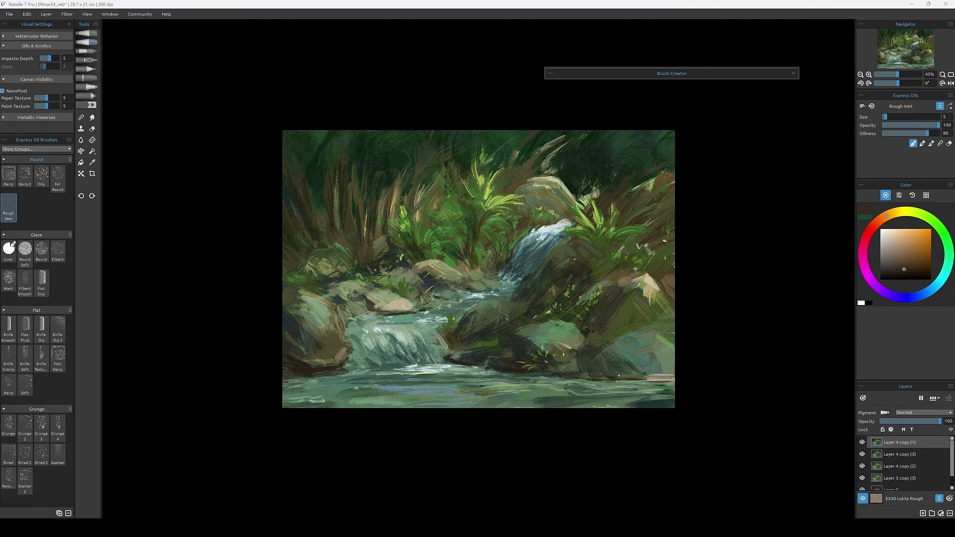
{"action": "left_click", "coordinate": [619, 375], "text": "alt"}
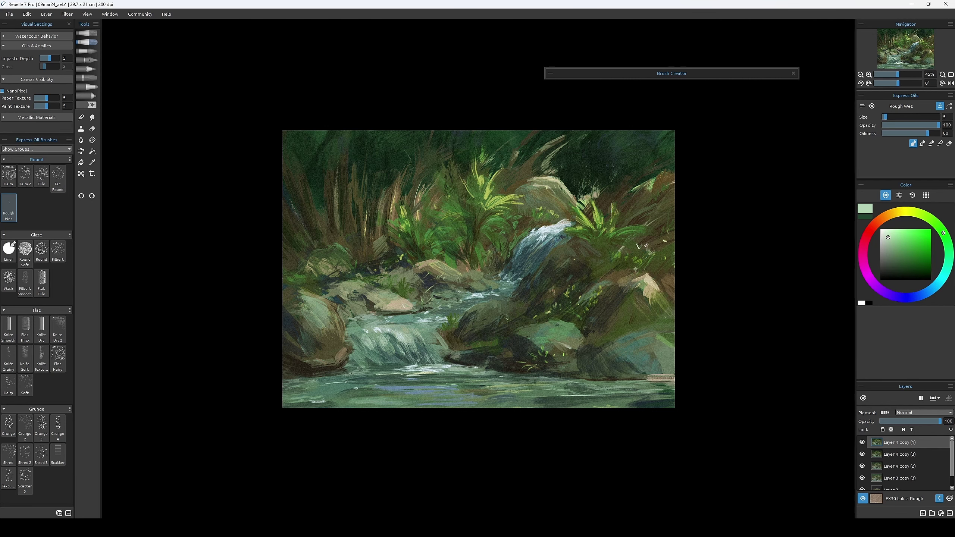
Sample dark green and teal from the background, rocks and waterfall for small touches at brush sizes 6 to 25.
{"action": "left_click", "coordinate": [548, 163], "text": "alt"}
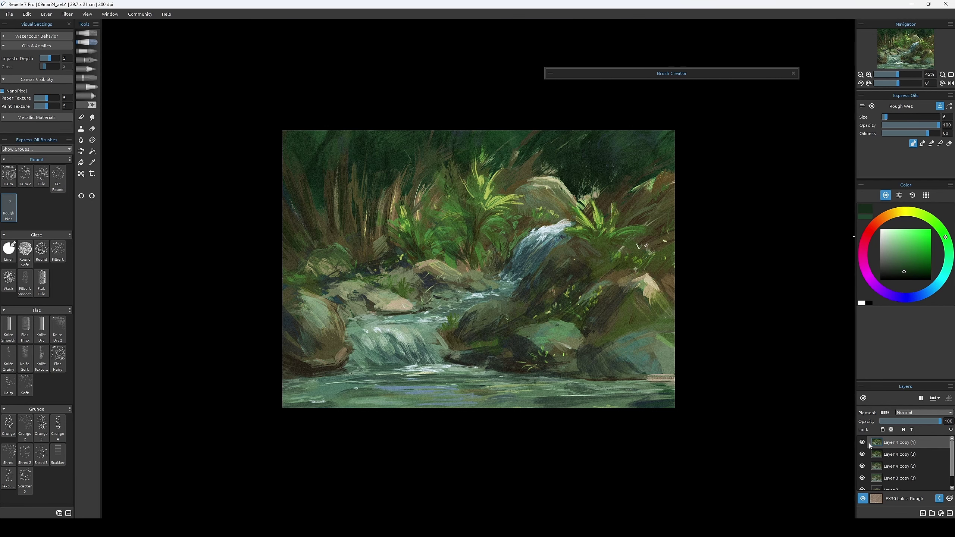
{"action": "left_click", "coordinate": [451, 264], "text": "alt"}
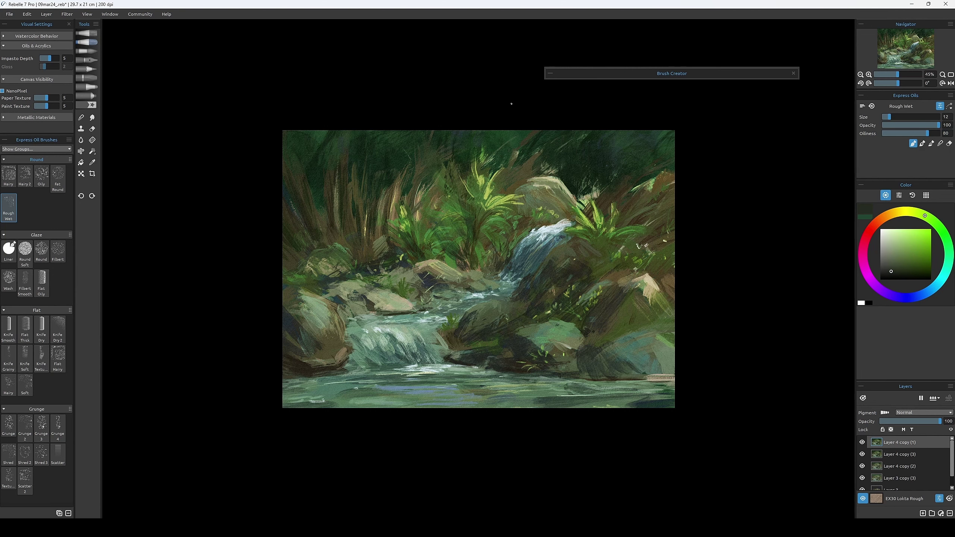
{"action": "left_click", "coordinate": [557, 225], "text": "alt"}
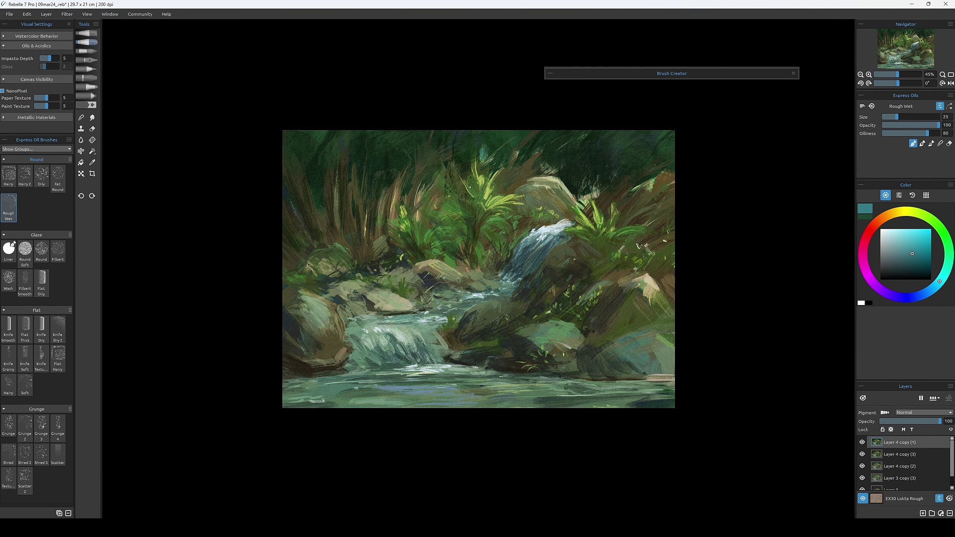
{"action": "left_click", "coordinate": [320, 167], "text": "alt"}
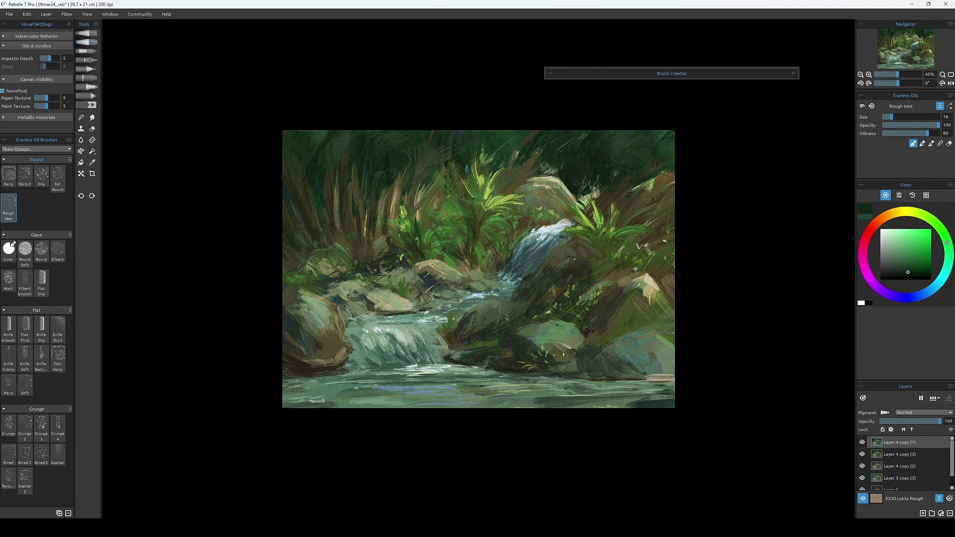
Sample olive greens from the fern and a dark green from the right-hand rocks for accents at brush size 12, and save the painting.
{"action": "left_click", "coordinate": [483, 205], "text": "alt"}
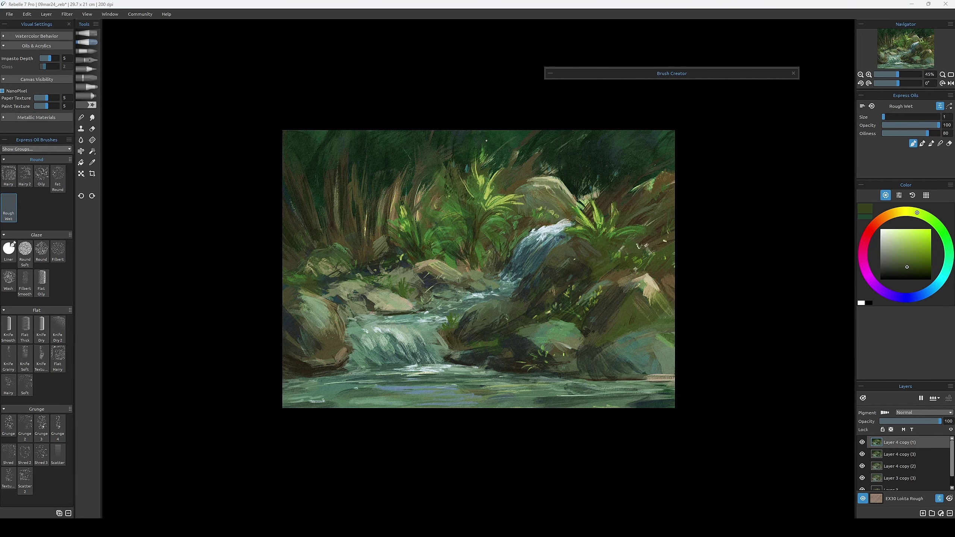
{"action": "scroll", "coordinate": [483, 204], "scroll_direction": "up", "scroll_amount": 1}
{"action": "left_click", "coordinate": [485, 192], "text": "alt"}
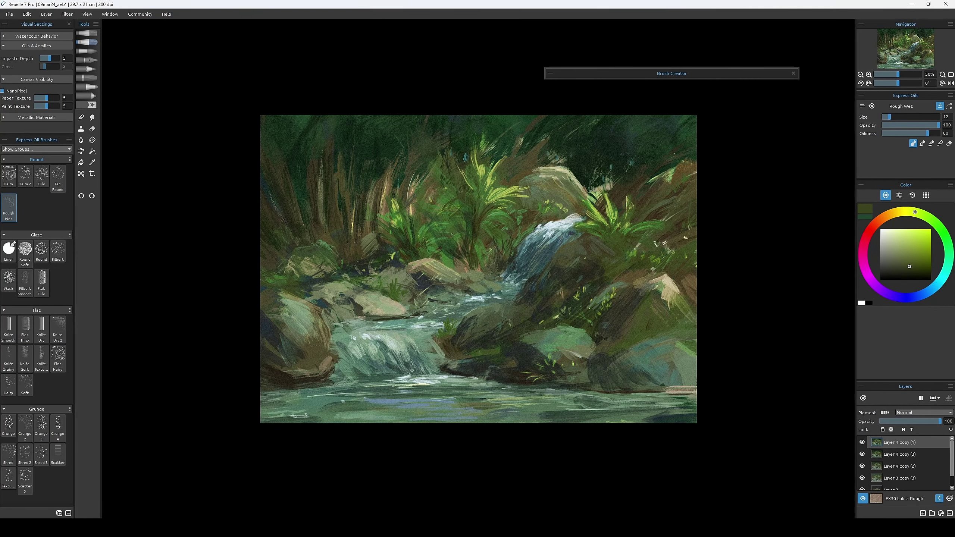
{"action": "left_click", "coordinate": [657, 309], "text": "alt"}
{"action": "key", "text": "ctrl+s"}
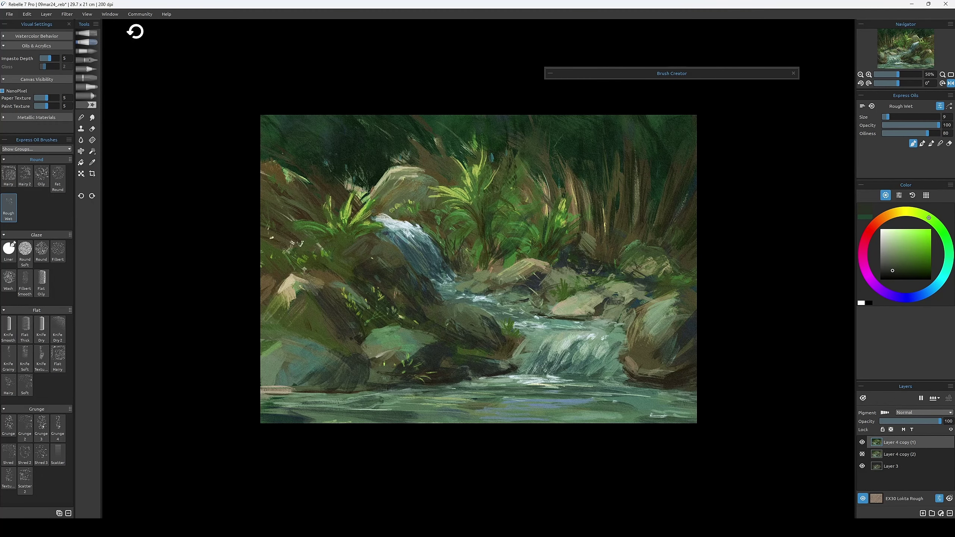
Undo the recent strokes and try a pale blue highlight at the foot of the upper waterfall at brush size 14.
{"action": "key", "text": "ctrl+z"}
{"action": "key", "text": "ctrl+z"}
{"action": "key", "text": "ctrl+z"}
{"action": "key", "text": "ctrl+z"}
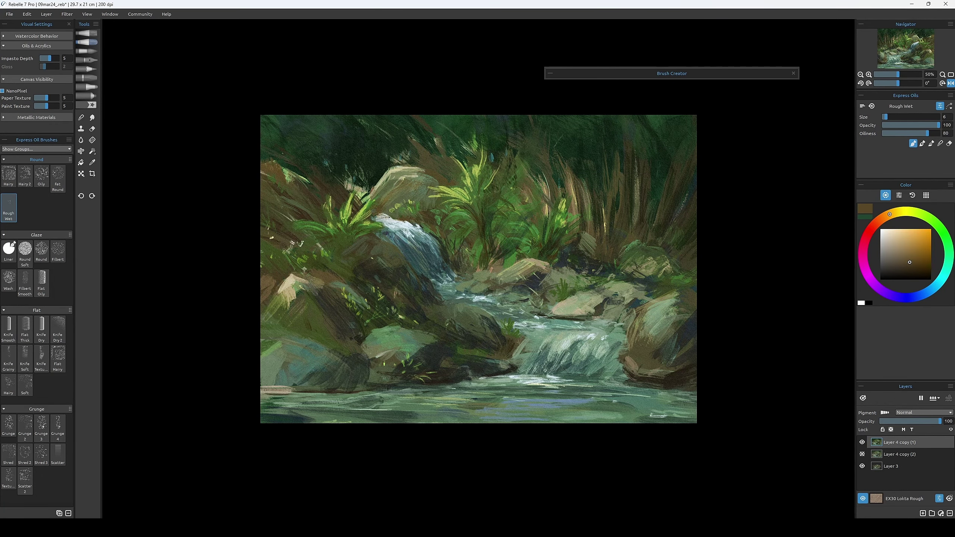
{"action": "left_click", "coordinate": [416, 267], "text": "alt"}
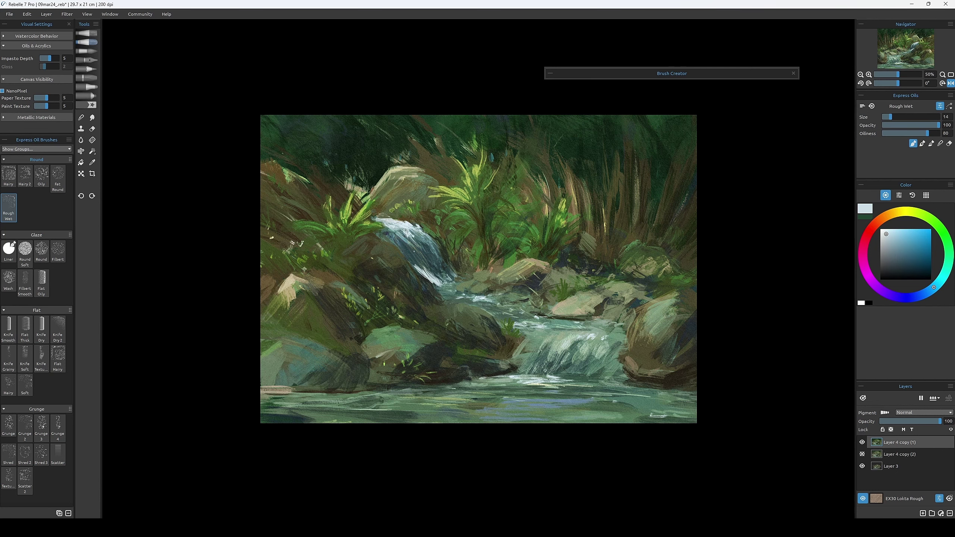
{"action": "key", "text": "ctrl+z"}
Paint broad diagonal bands of soft pale yellow light on Layer 5 and set it to Vivid Light at 36 opacity.
{"action": "left_click", "coordinate": [564, 377], "text": "alt"}
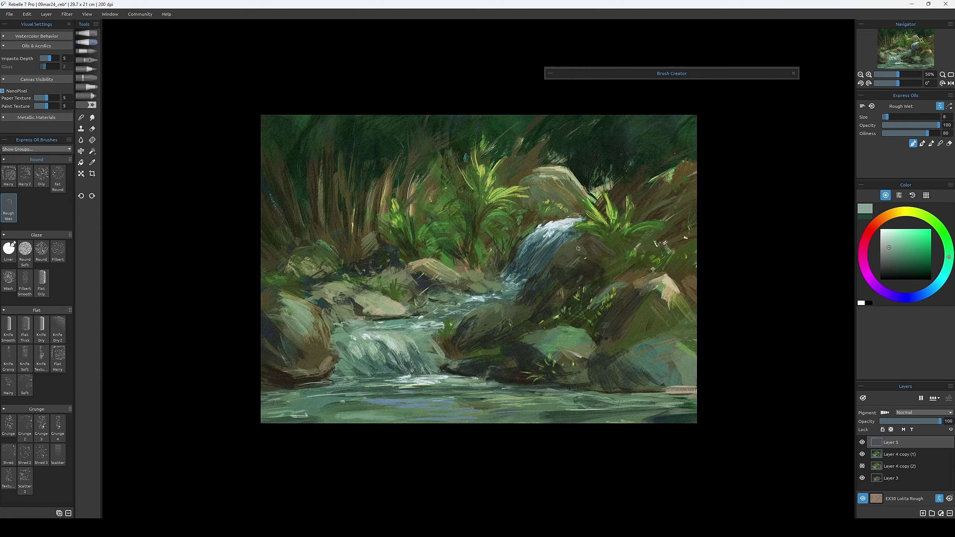
{"action": "left_click_drag", "start_coordinate": [545, 222], "coordinate": [693, 124]}
{"action": "left_click_drag", "start_coordinate": [320, 241], "coordinate": [526, 150]}
{"action": "left_click_drag", "start_coordinate": [496, 417], "coordinate": [694, 226]}
{"action": "left_click_drag", "start_coordinate": [285, 286], "coordinate": [564, 158]}
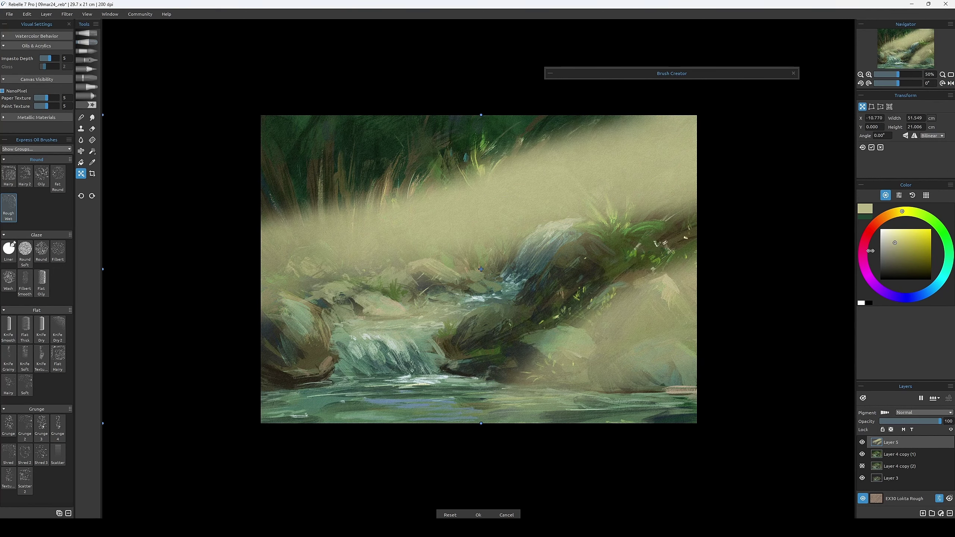
{"action": "left_click", "coordinate": [923, 412]}
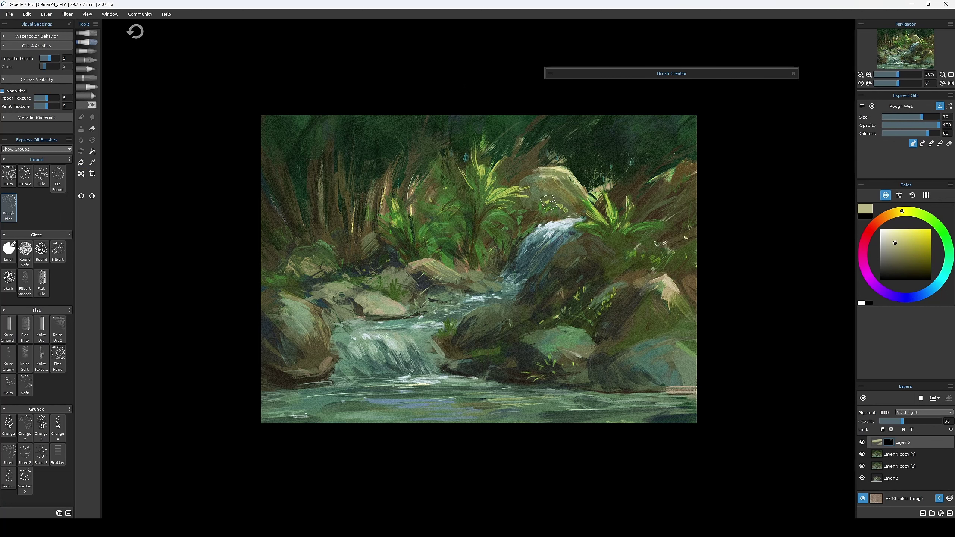
Reduce the brush from size 70 and reveal the light layer through its mask on the upper rock and surroundings.
{"action": "key", "text": "bracketleft"}
{"action": "key", "text": "bracketleft"}
{"action": "key", "text": "bracketleft"}
{"action": "key", "text": "bracketleft"}
{"action": "key", "text": "bracketleft"}
{"action": "key", "text": "bracketleft"}
{"action": "key", "text": "bracketleft"}
{"action": "key", "text": "bracketleft"}
{"action": "key", "text": "bracketleft"}
{"action": "key", "text": "bracketleft"}
{"action": "key", "text": "bracketleft"}
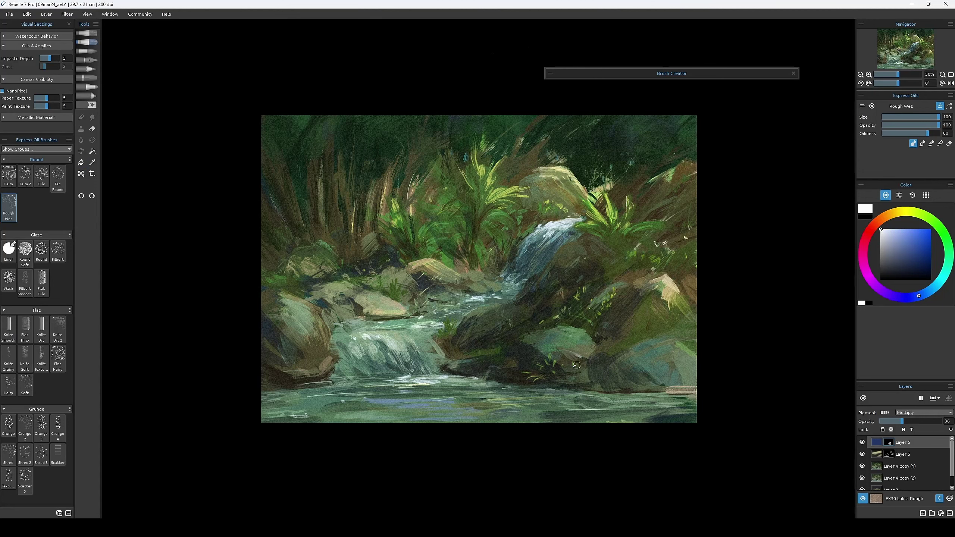
Reveal the blue Multiply layer through its mask as shadow over the rocks and stream, and set its opacity to 34.
{"action": "mouse_move", "coordinate": [576, 365]}
{"action": "left_mouse_down"}
{"action": "mouse_move", "coordinate": [414, 391]}
{"action": "mouse_move", "coordinate": [489, 263]}
{"action": "mouse_move", "coordinate": [508, 207]}
{"action": "mouse_move", "coordinate": [305, 321]}
{"action": "mouse_move", "coordinate": [383, 297]}
{"action": "mouse_move", "coordinate": [390, 282]}
{"action": "left_mouse_up"}
{"action": "key", "text": "bracketright"}
{"action": "key", "text": "bracketright"}
{"action": "key", "text": "bracketright"}
{"action": "key", "text": "bracketright"}
{"action": "key", "text": "bracketright"}
{"action": "key", "text": "ctrl+minus"}
{"action": "left_click_drag", "start_coordinate": [629, 271], "coordinate": [616, 330]}
{"action": "left_click_drag", "start_coordinate": [901, 421], "coordinate": [901, 421]}
Trim the shadow layer's mask with black using smaller brush sizes, and set the layer's opacity to 44.
{"action": "key", "text": "bracketleft"}
{"action": "key", "text": "bracketleft"}
{"action": "key", "text": "bracketleft"}
{"action": "key", "text": "bracketleft"}
{"action": "key", "text": "bracketleft"}
{"action": "key", "text": "bracketleft"}
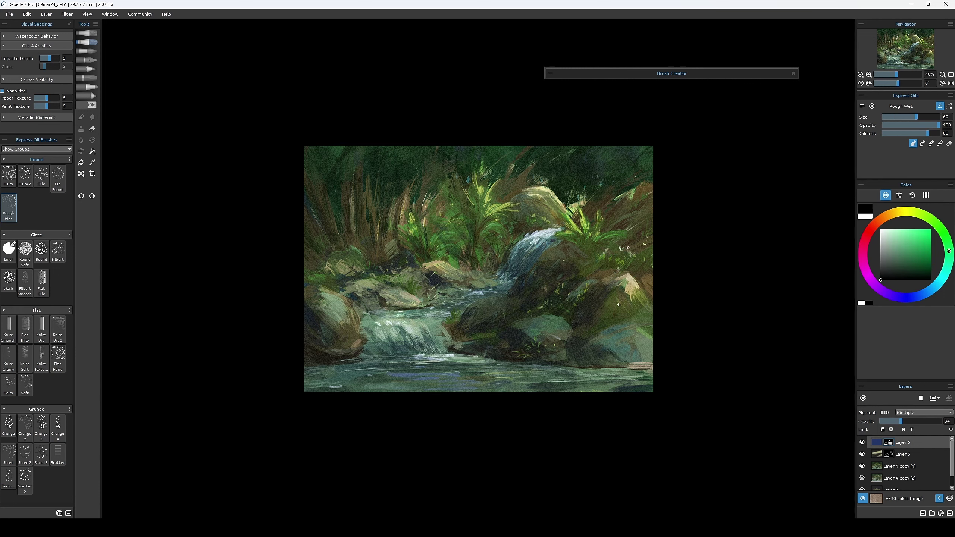
{"action": "key", "text": "bracketleft"}
{"action": "key", "text": "bracketleft"}
{"action": "key", "text": "m"}
{"action": "left_click", "coordinate": [906, 421]}
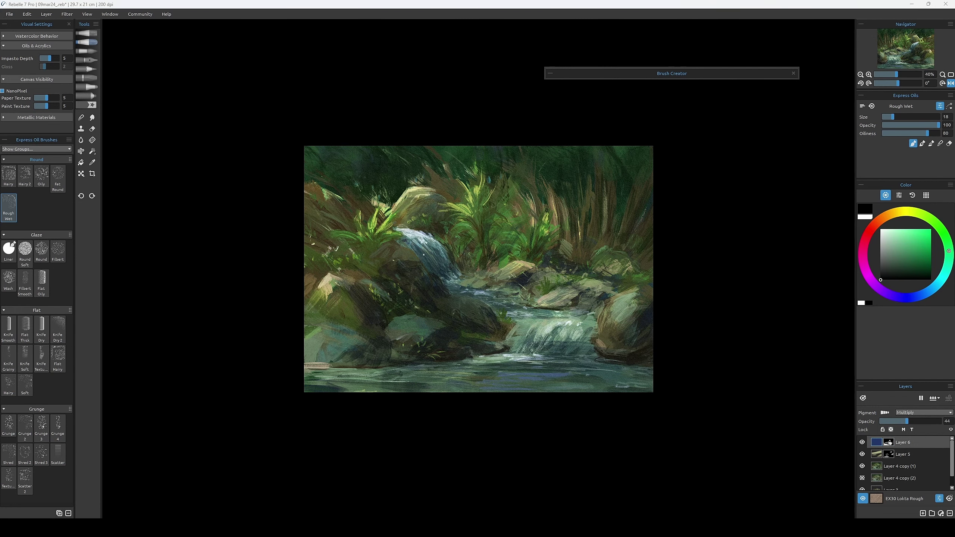
Refine the shadow layer's mask around the rocks with white and black at brush size 40.
{"action": "key", "text": "bracketright"}
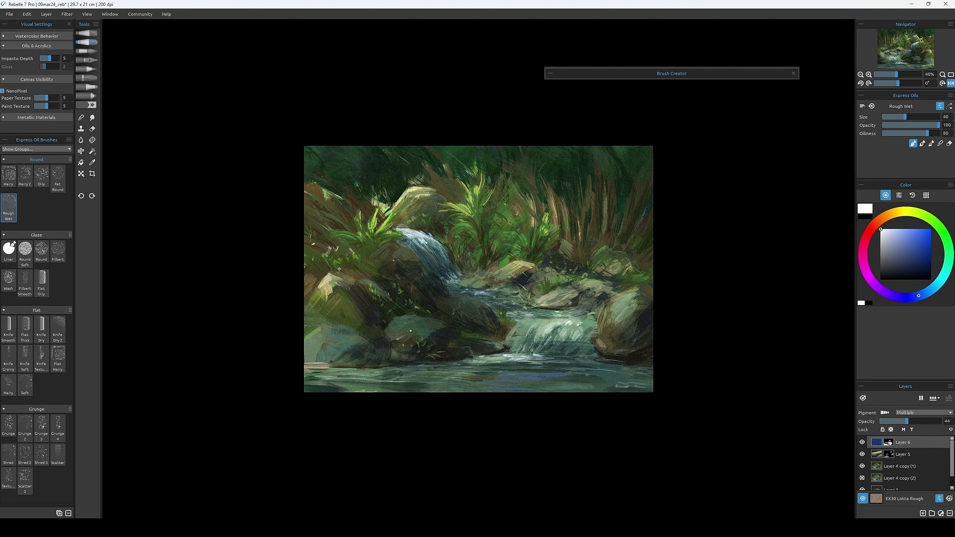
{"action": "key", "text": "bracketright"}
{"action": "key", "text": "bracketright"}
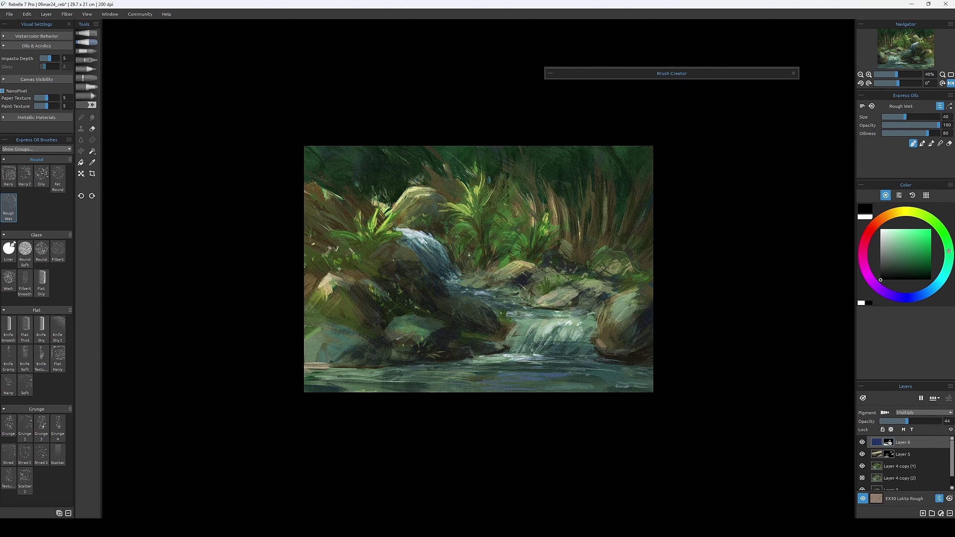
{"action": "key", "text": "m"}
Try to merge the blue shadow layer with the light layer, and undo the merge.
{"action": "key", "text": "ctrl+e"}
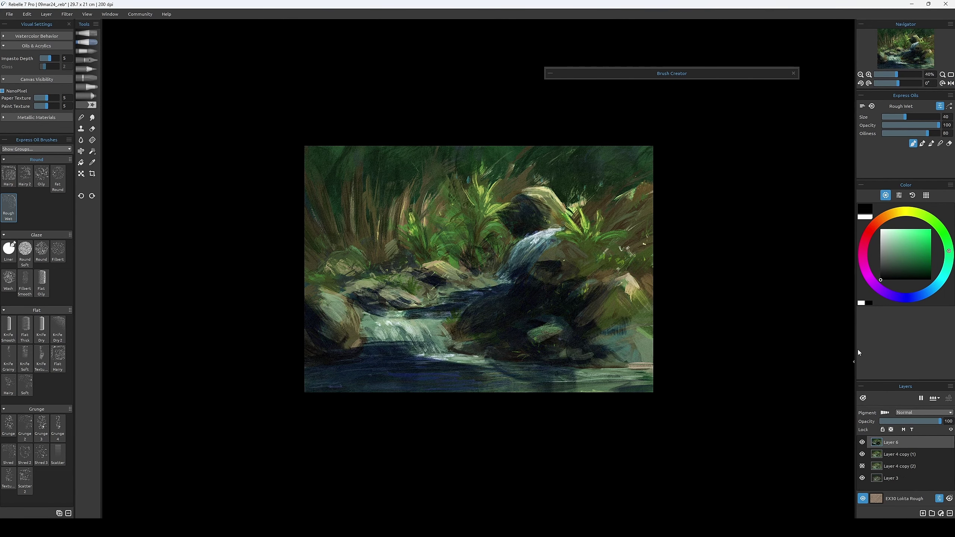
{"action": "key", "text": "ctrl+z"}
{"action": "key", "text": "ctrl+z"}
{"action": "key", "text": "ctrl+z"}
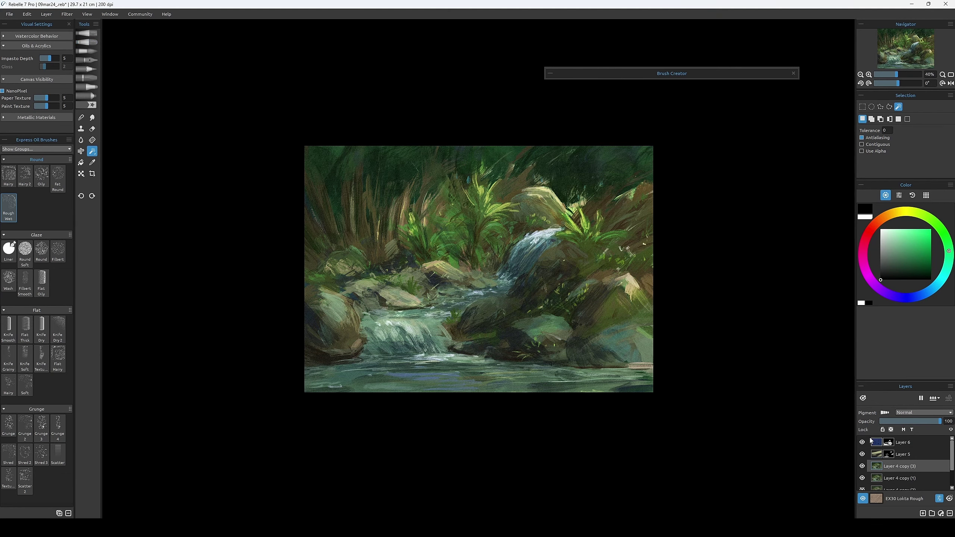
Enlarge the layer list and merge the light layer into the duplicated painting, comparing the versions by undoing and redoing.
{"action": "key", "text": "ctrl+plus"}
{"action": "left_click_drag", "start_coordinate": [879, 381], "coordinate": [879, 236]}
{"action": "key", "text": "ctrl+z"}
{"action": "key", "text": "ctrl+z"}
{"action": "key", "text": "ctrl+z"}
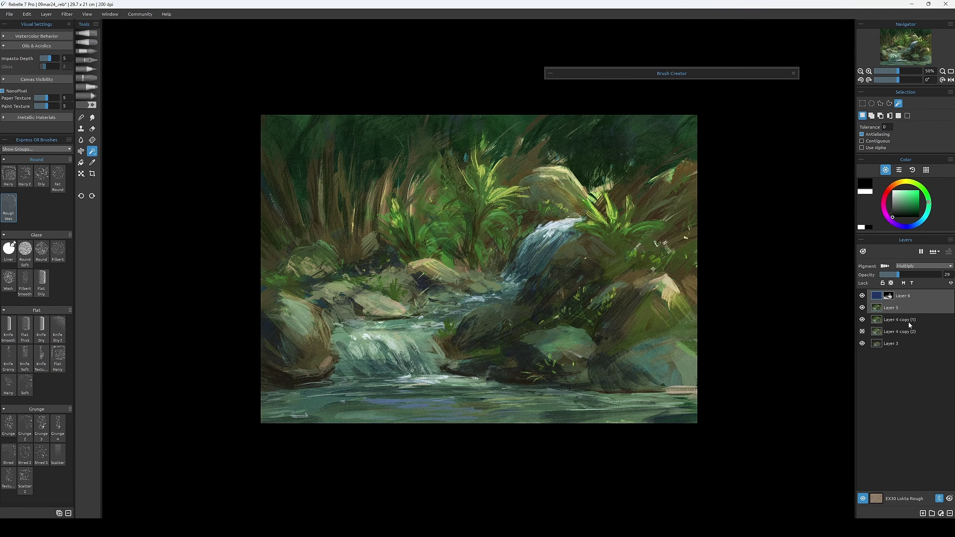
{"action": "key", "text": "ctrl+y"}
{"action": "key", "text": "ctrl+y"}
{"action": "key", "text": "ctrl+y"}
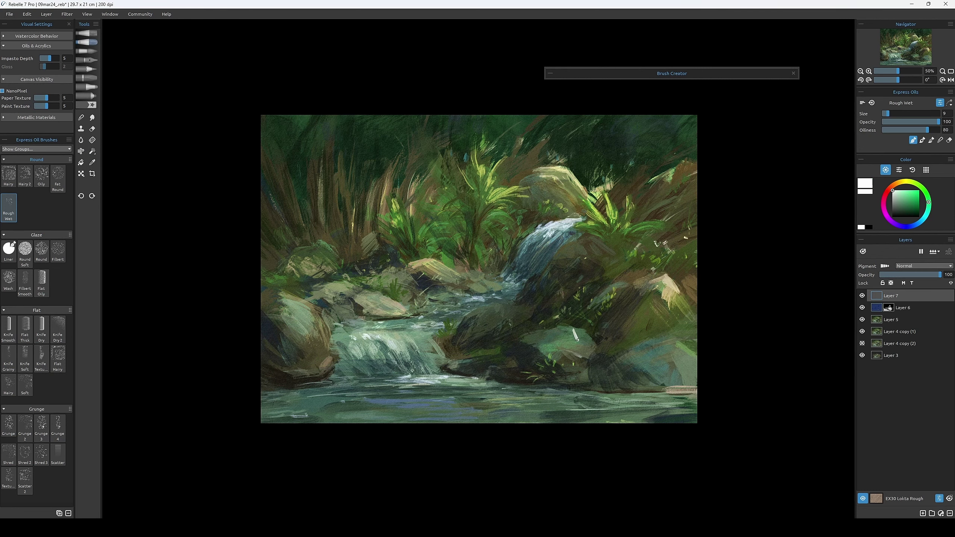
Undo the white mark on the rock, then sample dark olive and grey-green for fine accents on a new layer above the shadow layer.
{"action": "key", "text": "ctrl+z"}
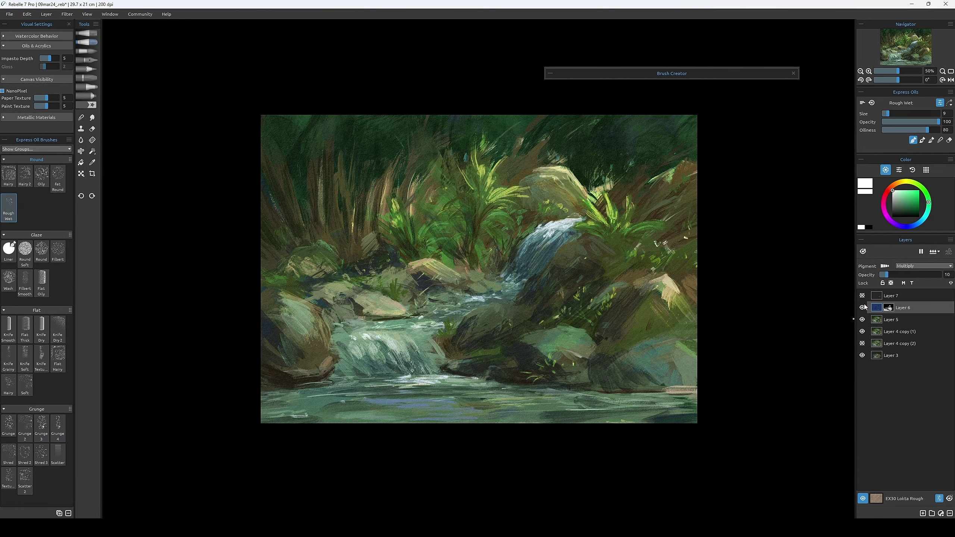
{"action": "key", "text": "ctrl+shift+n"}
{"action": "left_click", "coordinate": [411, 191], "text": "alt"}
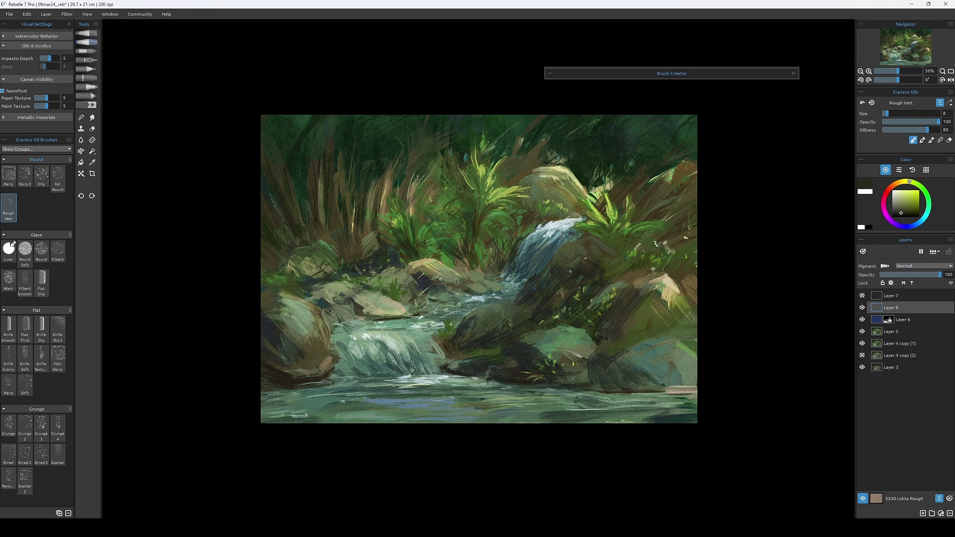
{"action": "left_click", "coordinate": [398, 304], "text": "alt"}
{"action": "left_click_drag", "start_coordinate": [930, 236], "coordinate": [931, 343]}
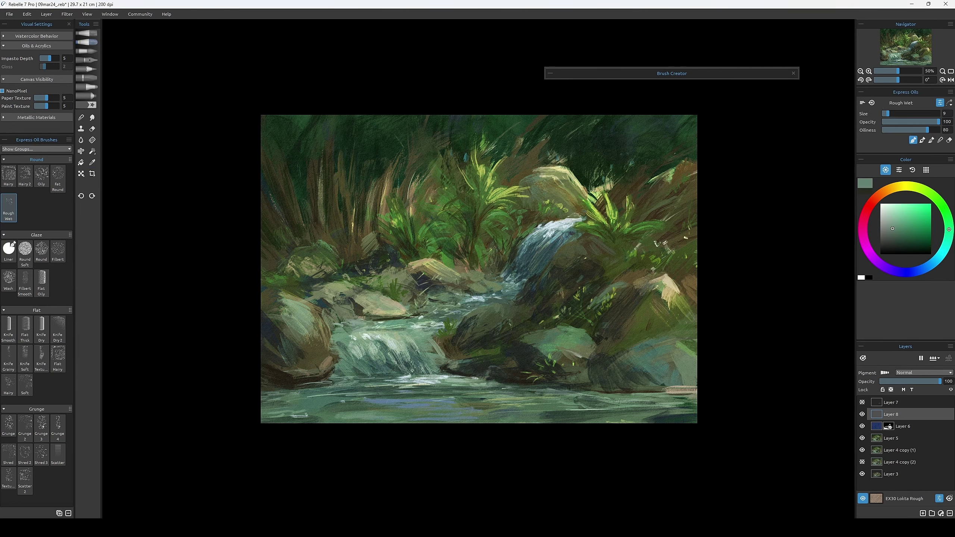
Sample shades around the upper waterfall and a pale blue from its water to refine the falling stream at brush size 20.
{"action": "left_click", "coordinate": [511, 262], "text": "alt"}
{"action": "left_click", "coordinate": [532, 280], "text": "alt"}
{"action": "key", "text": "m"}
{"action": "left_click", "coordinate": [407, 227], "text": "alt"}
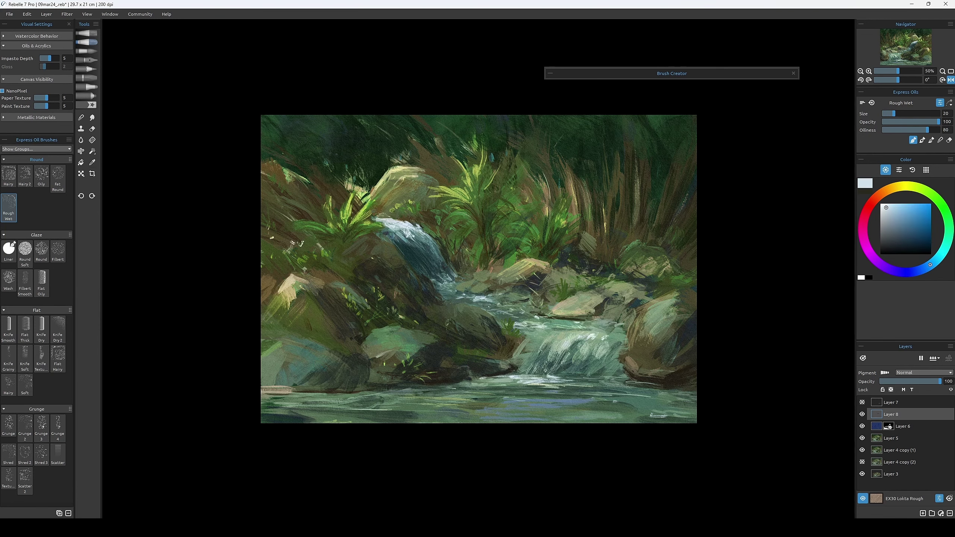